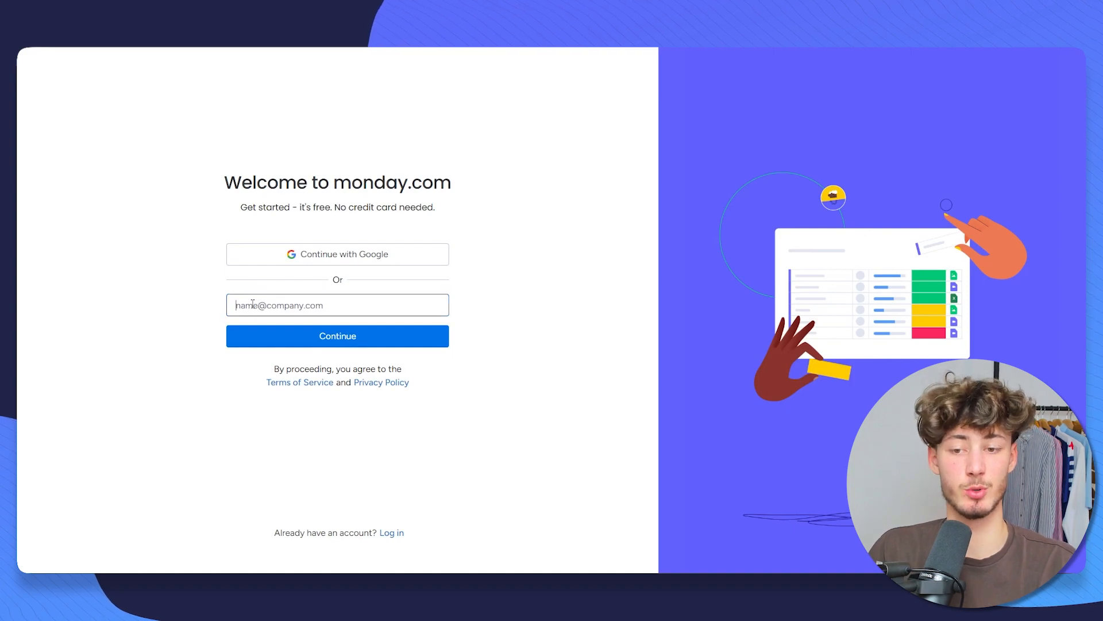
Step: Choose Business owner as the role, team size 2-5 and company size 20-49
click(342, 258)
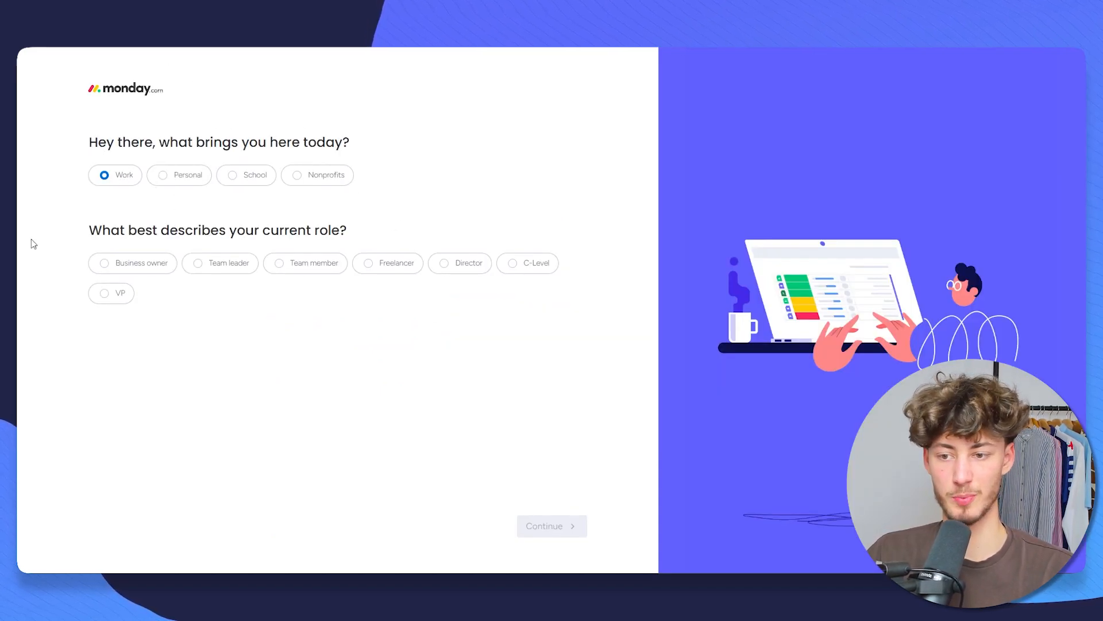
click(106, 264)
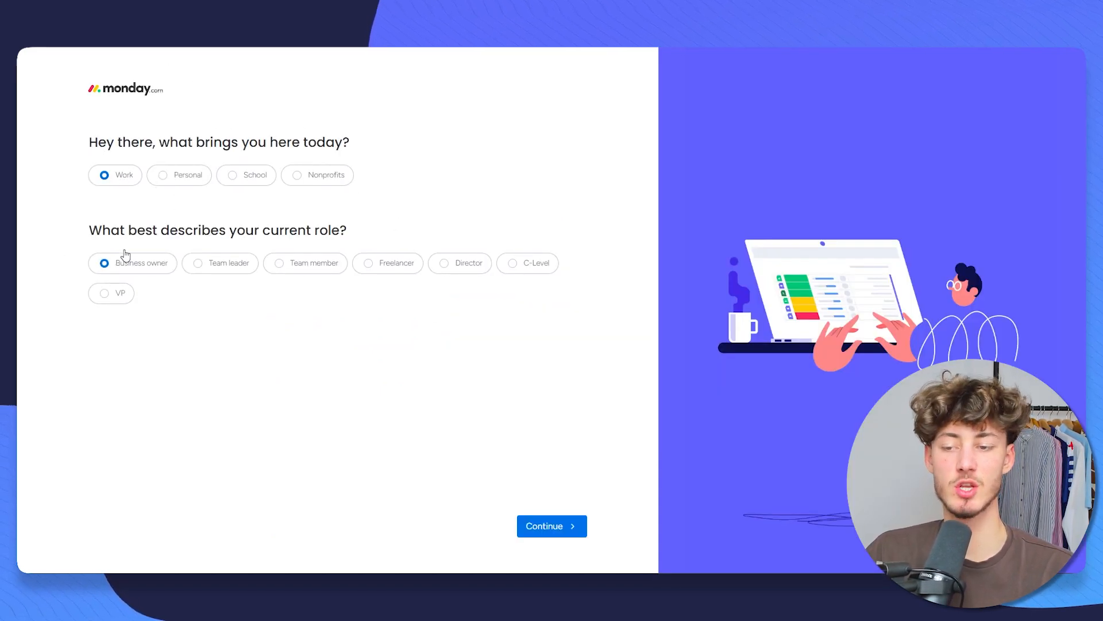
click(572, 527)
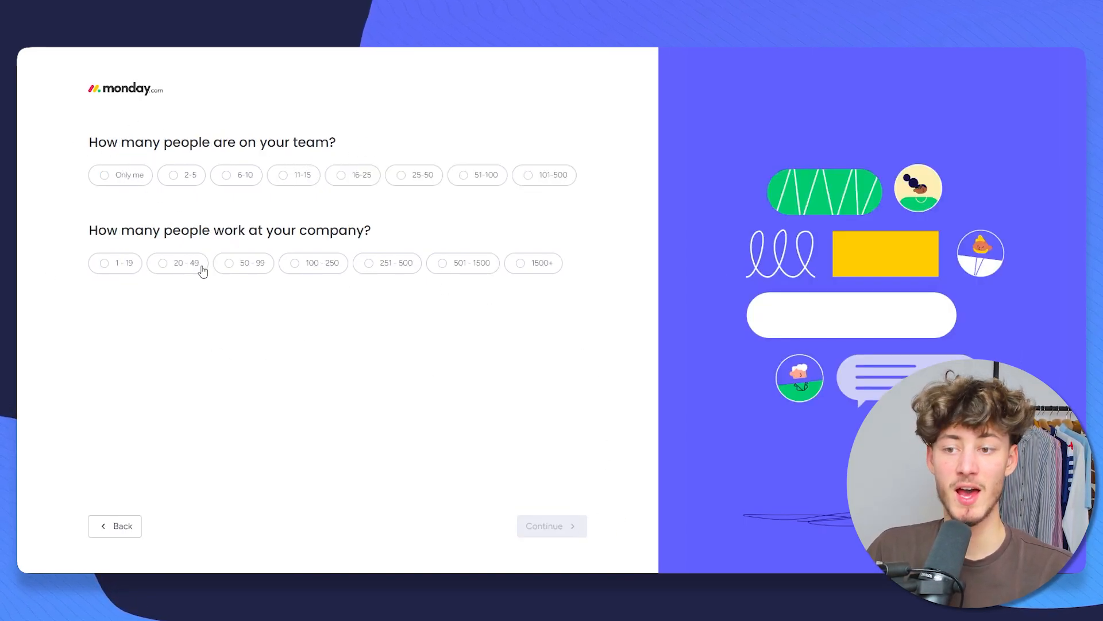
click(183, 176)
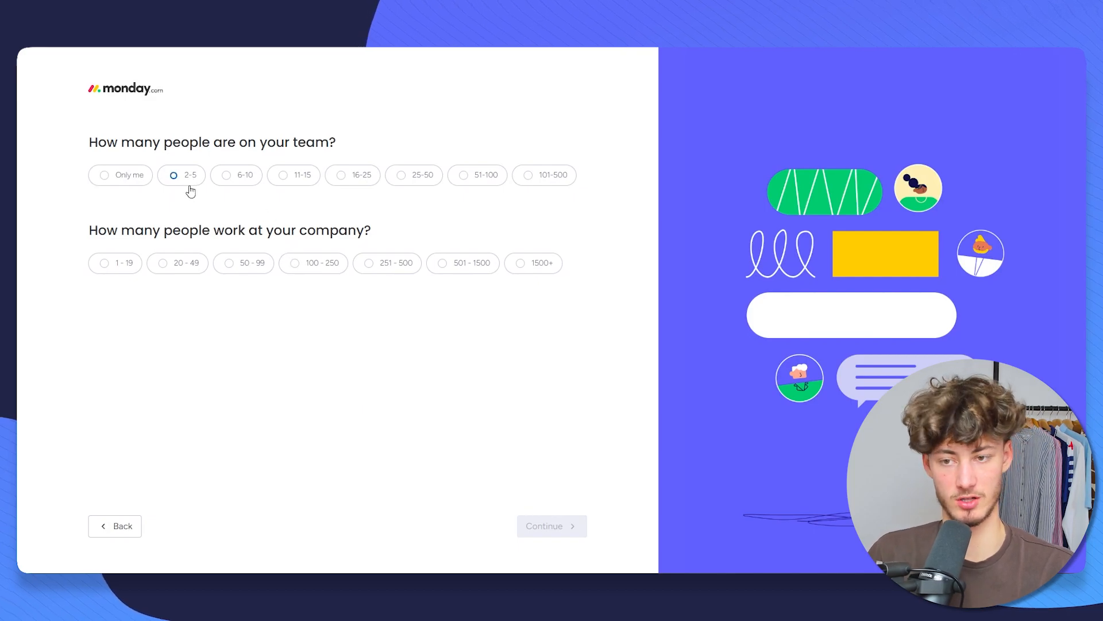
click(179, 266)
click(563, 530)
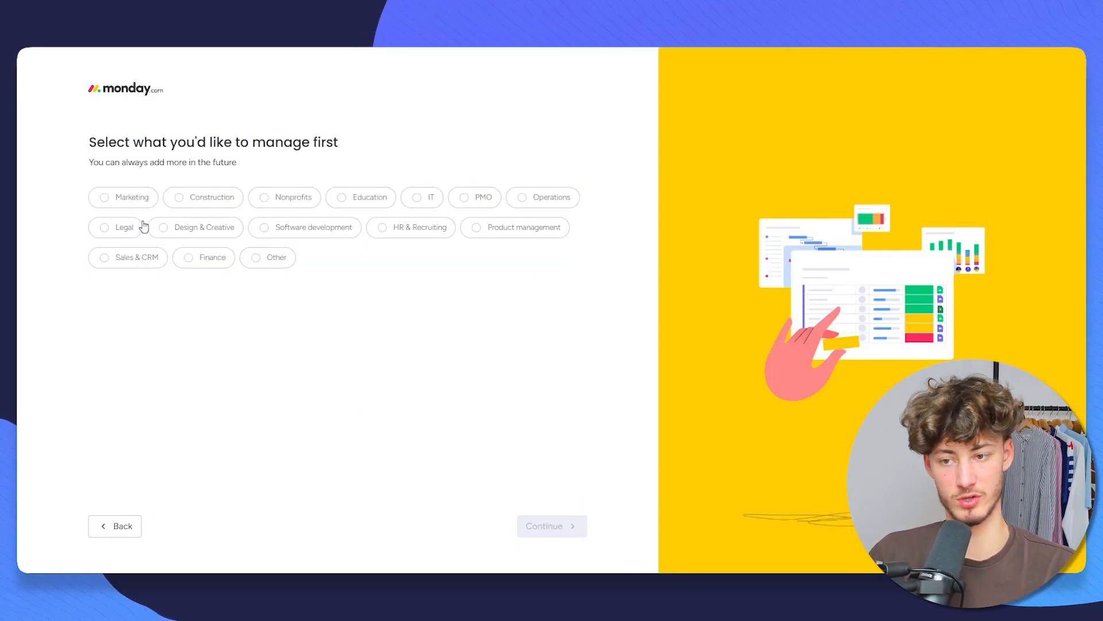
Step: Answer Other for what to manage first, the focus, and how you heard about monday.com
click(259, 263)
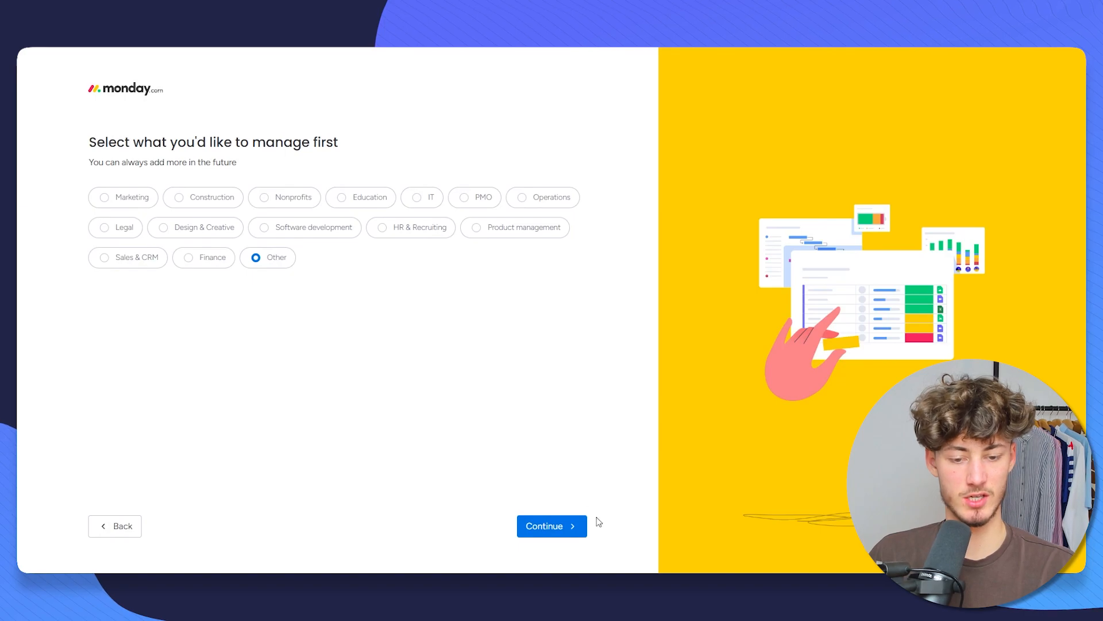
click(552, 526)
click(444, 289)
click(582, 526)
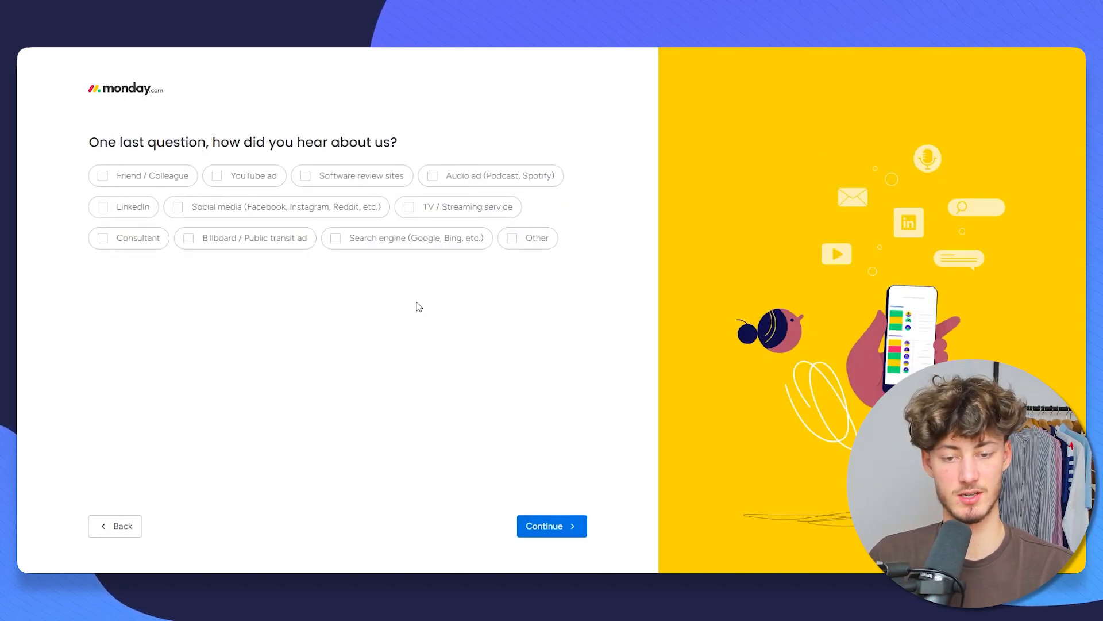
click(525, 241)
Step: Submit the last onboarding answer and look over the Invite your teammates page
click(560, 526)
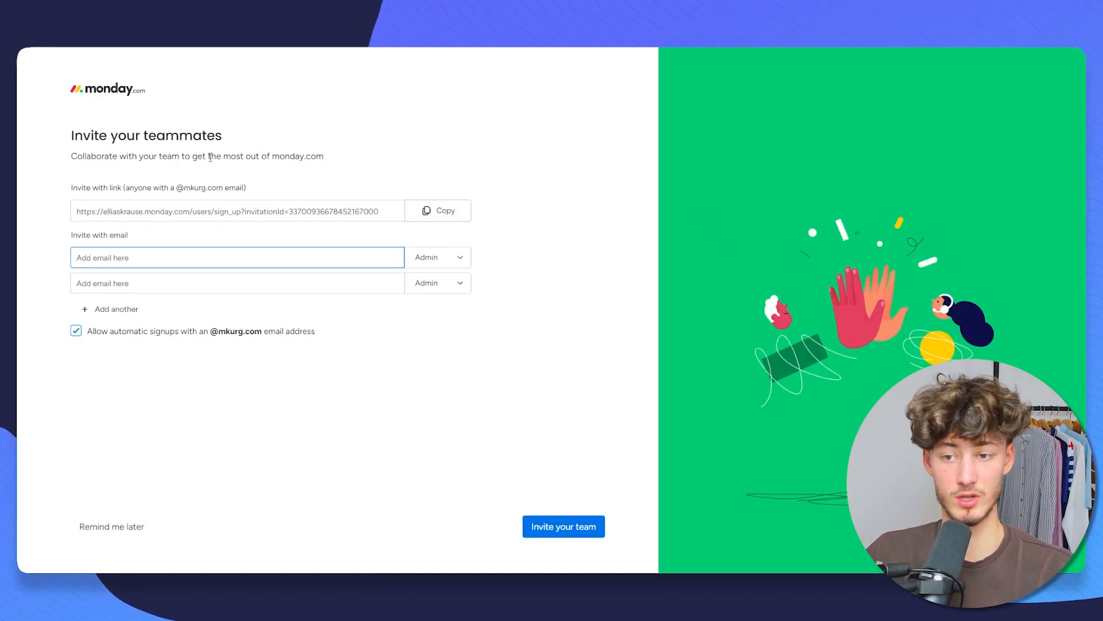
drag(71, 152, 261, 141)
click(268, 140)
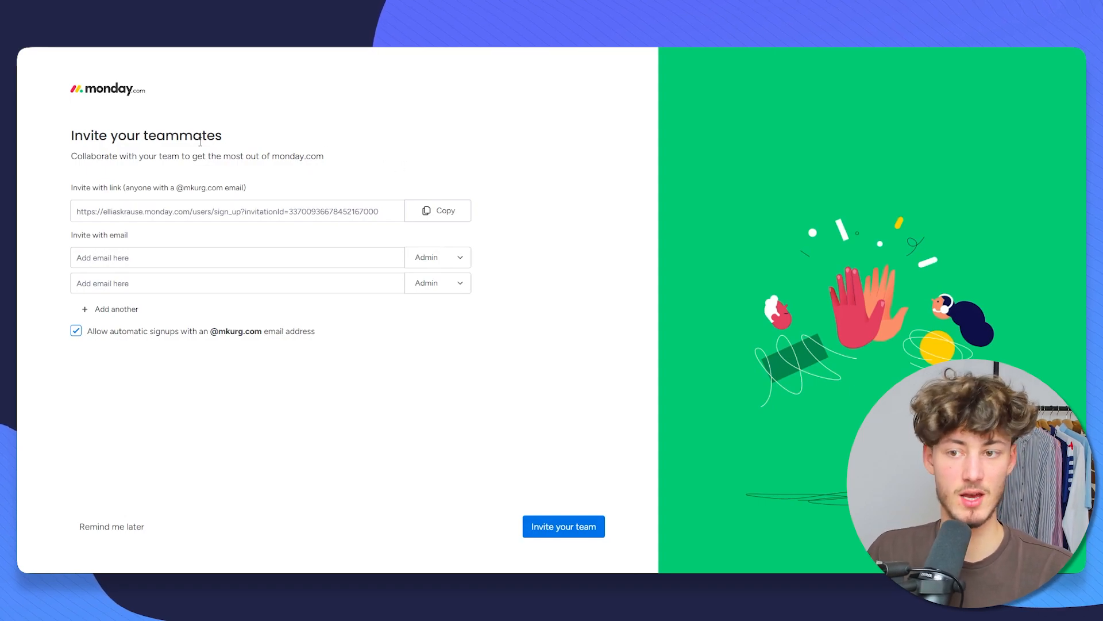
drag(82, 131, 332, 143)
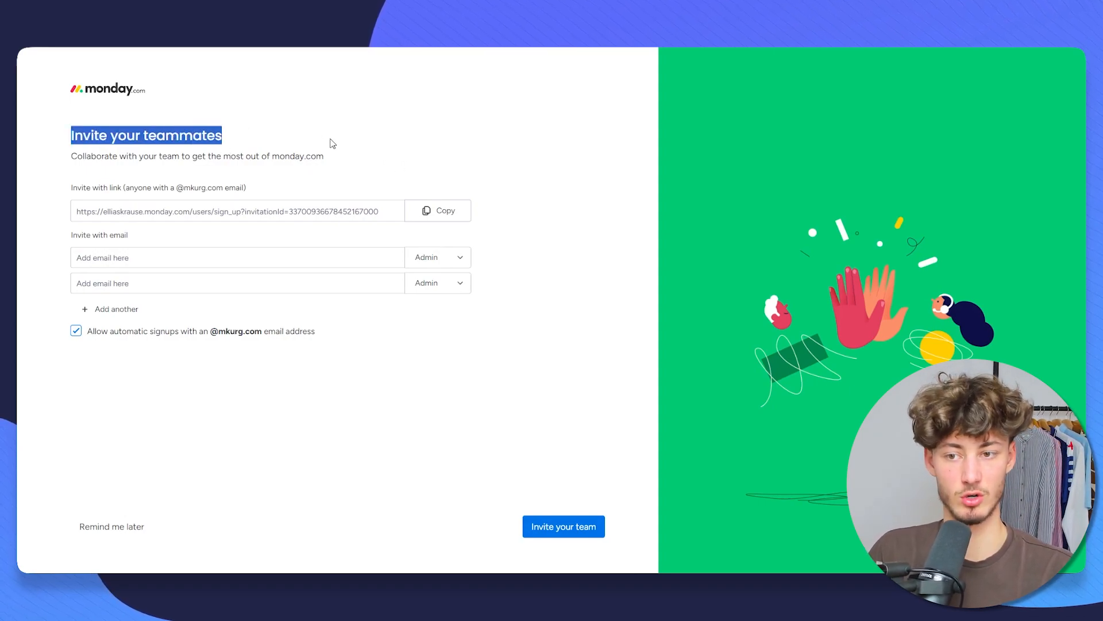
click(232, 155)
drag(397, 212, 217, 238)
click(47, 230)
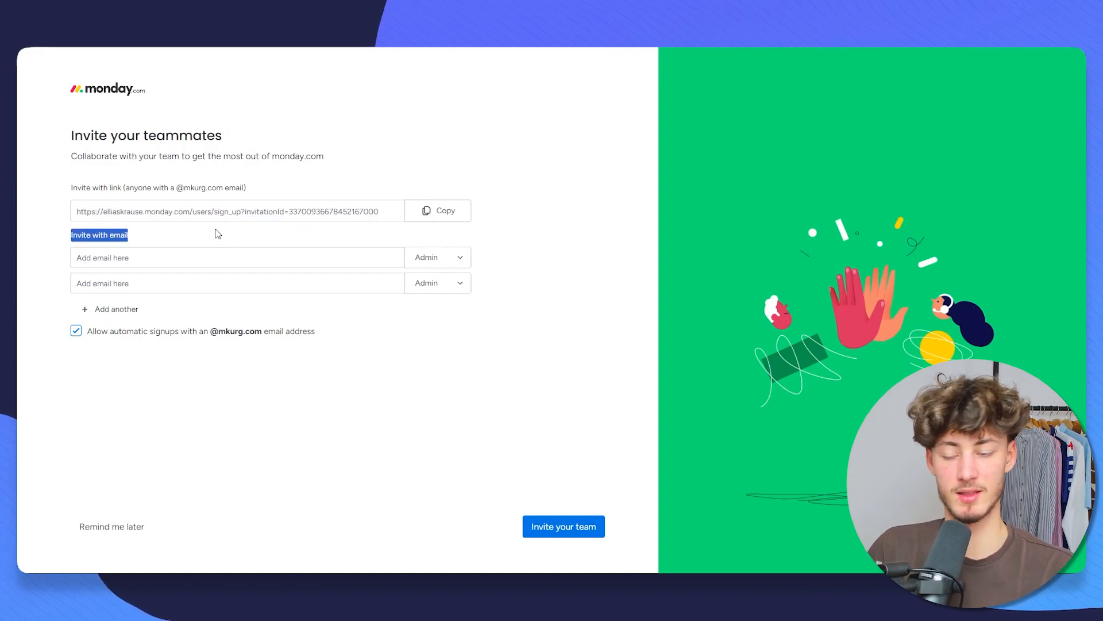
click(173, 235)
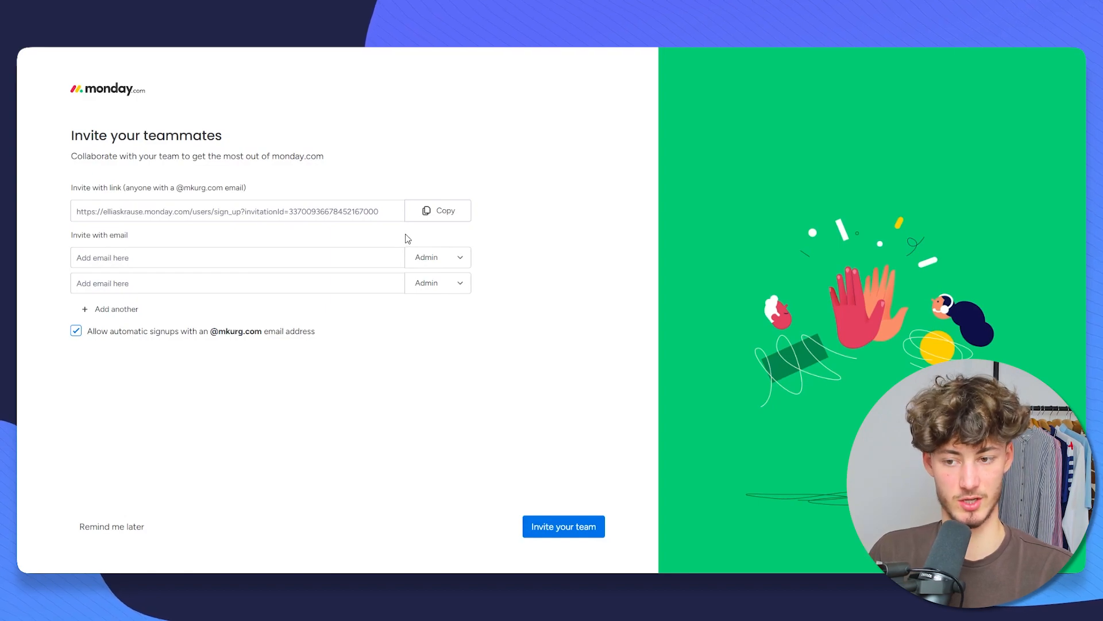
Step: Check the invitee role choices without changing them, then choose Remind me later
click(459, 257)
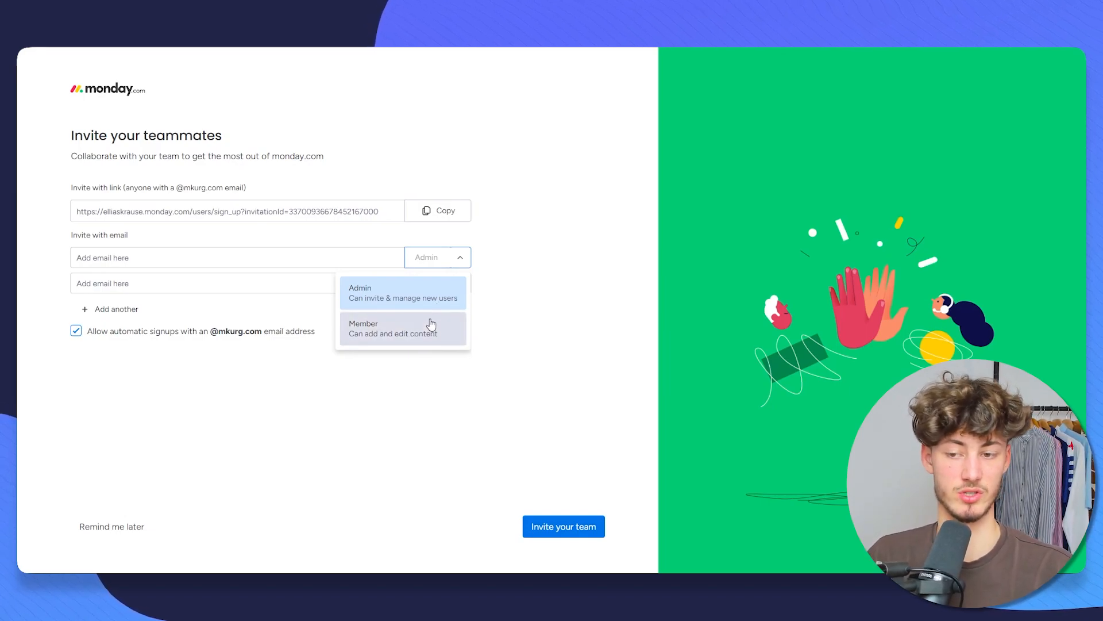
click(559, 279)
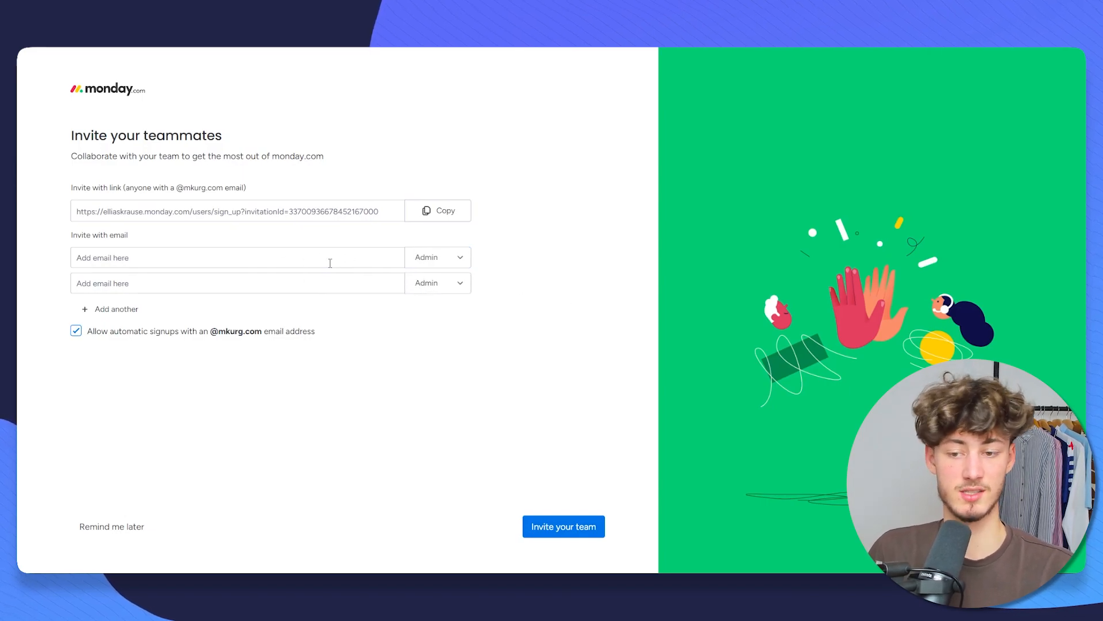
click(136, 527)
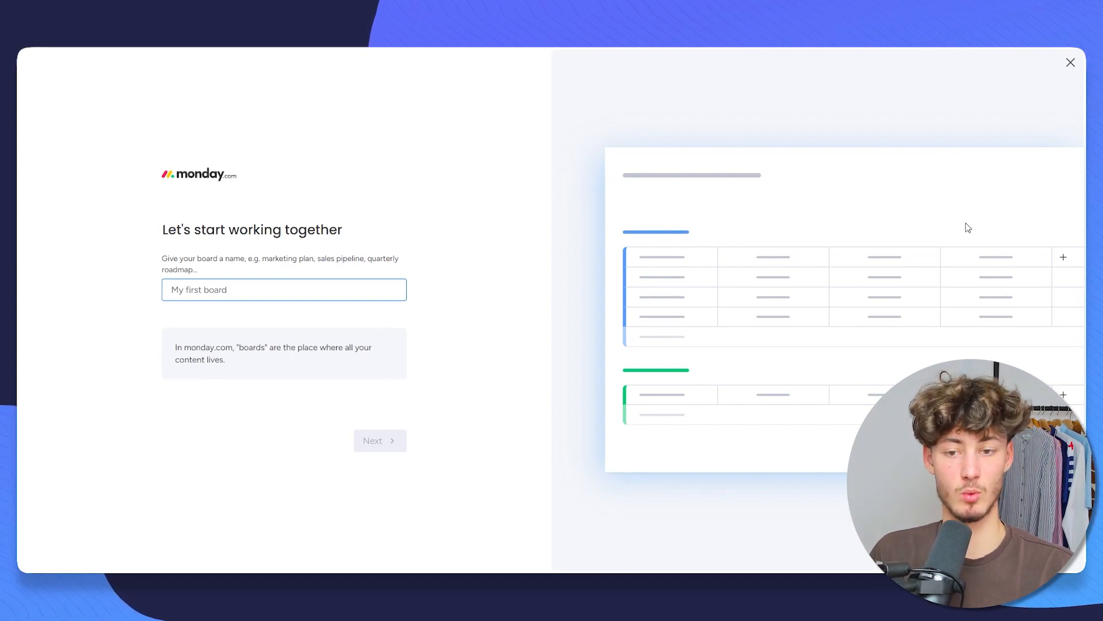
Step: Close the first-board setup and AI workflow suggestion, then delete the Project Management board
click(951, 259)
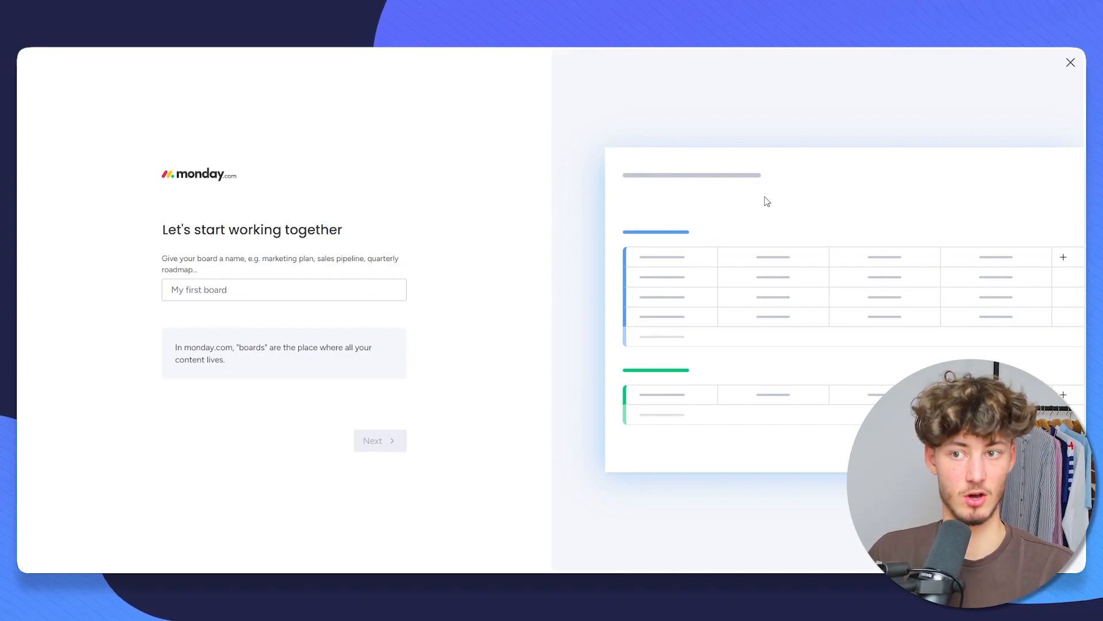
click(1069, 65)
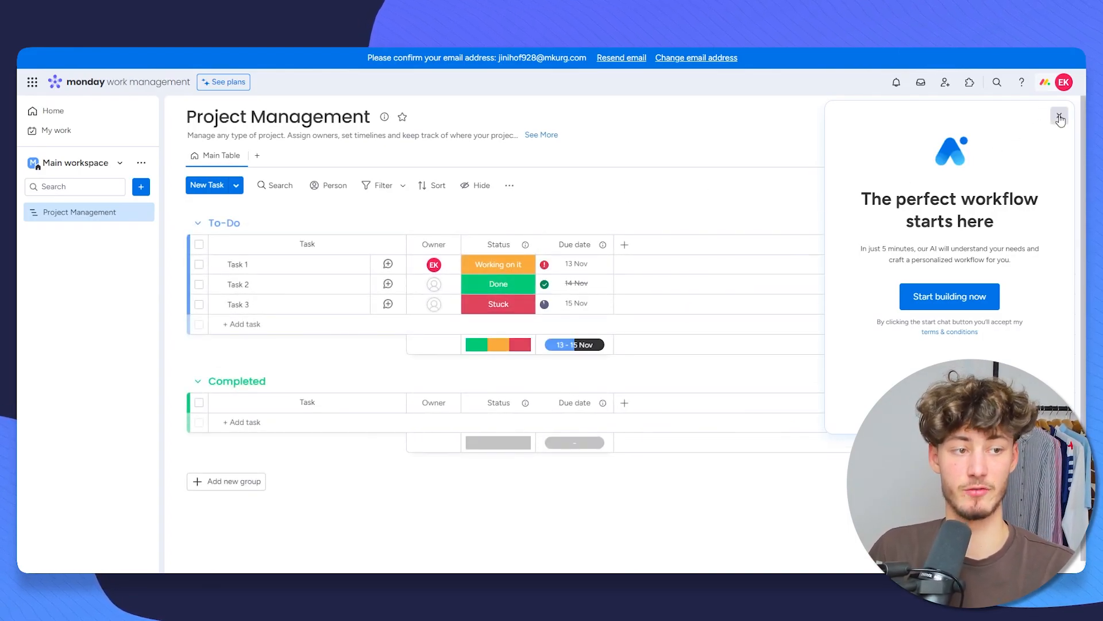
click(1058, 117)
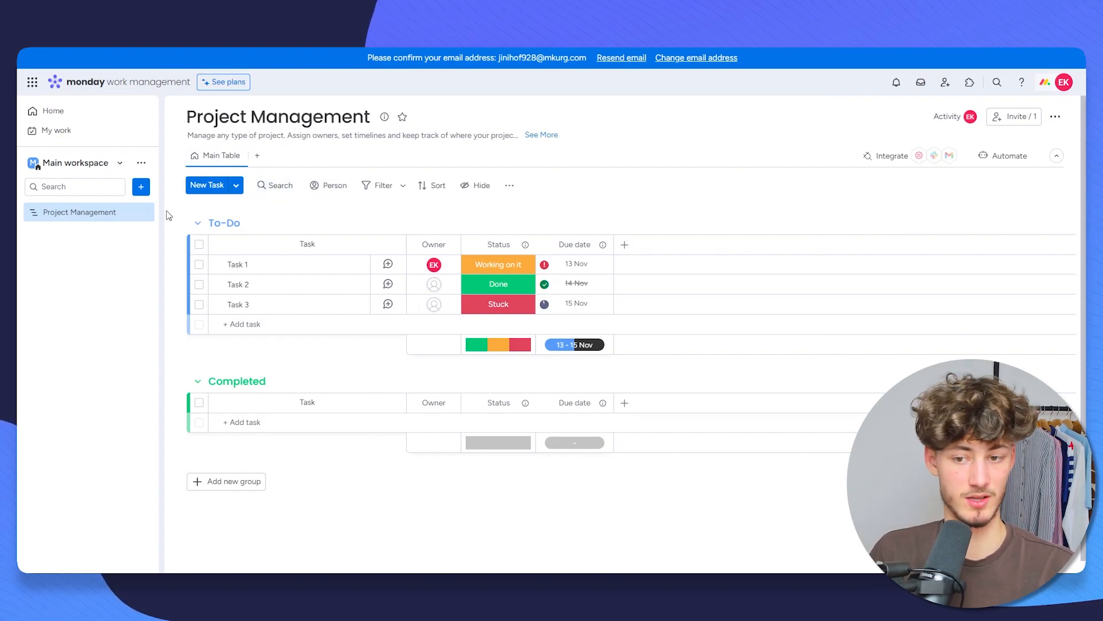
click(143, 212)
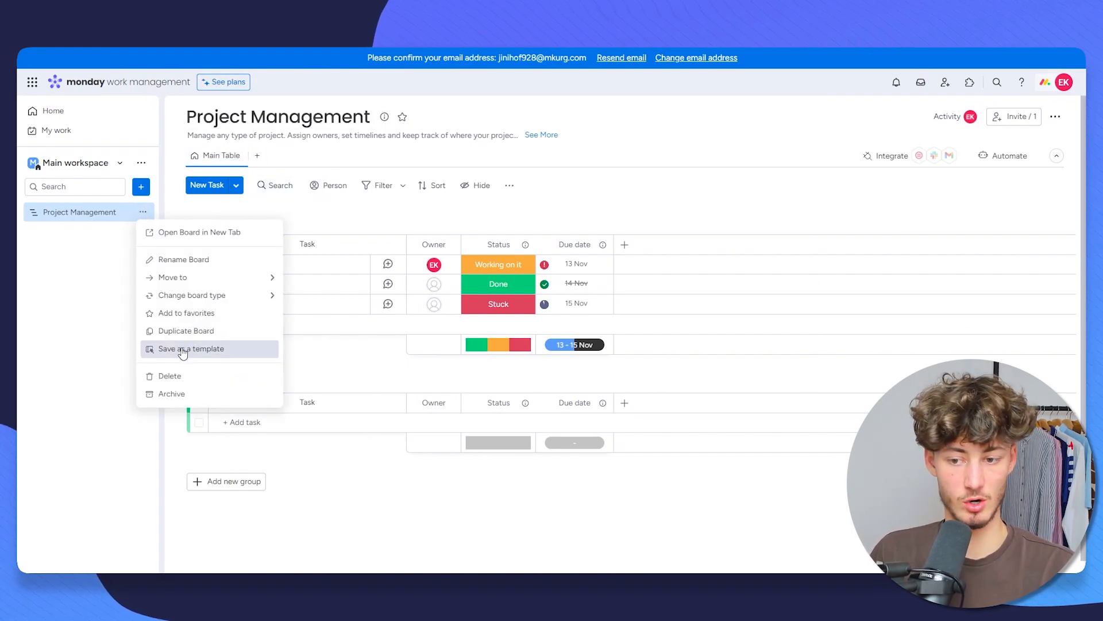
click(175, 376)
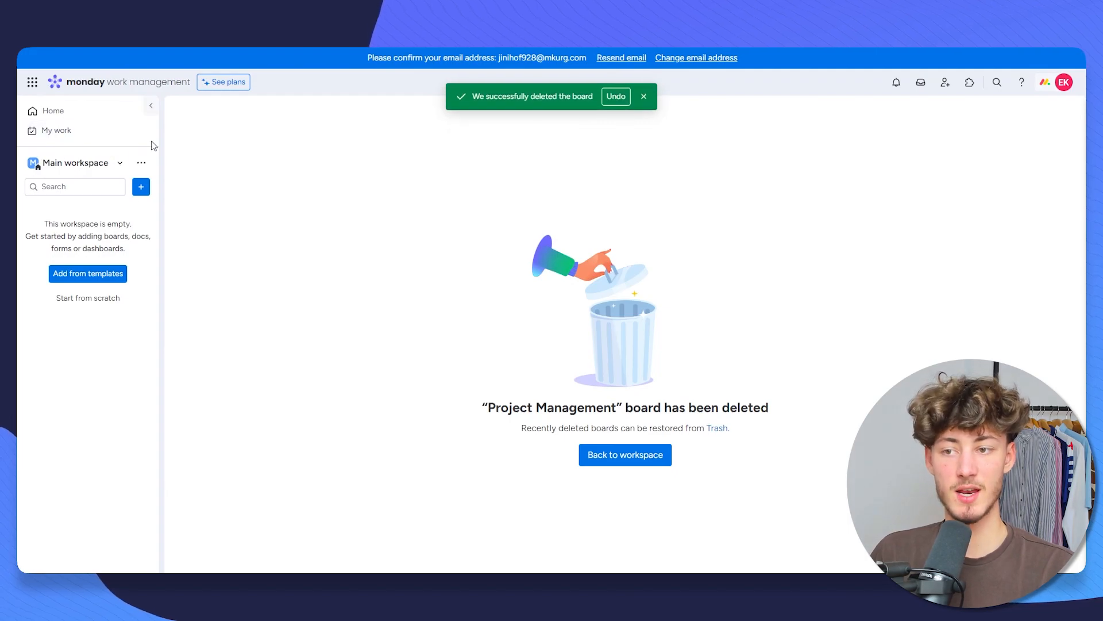
Step: Open Home and look over the Recently visited and Update feed sections
click(64, 116)
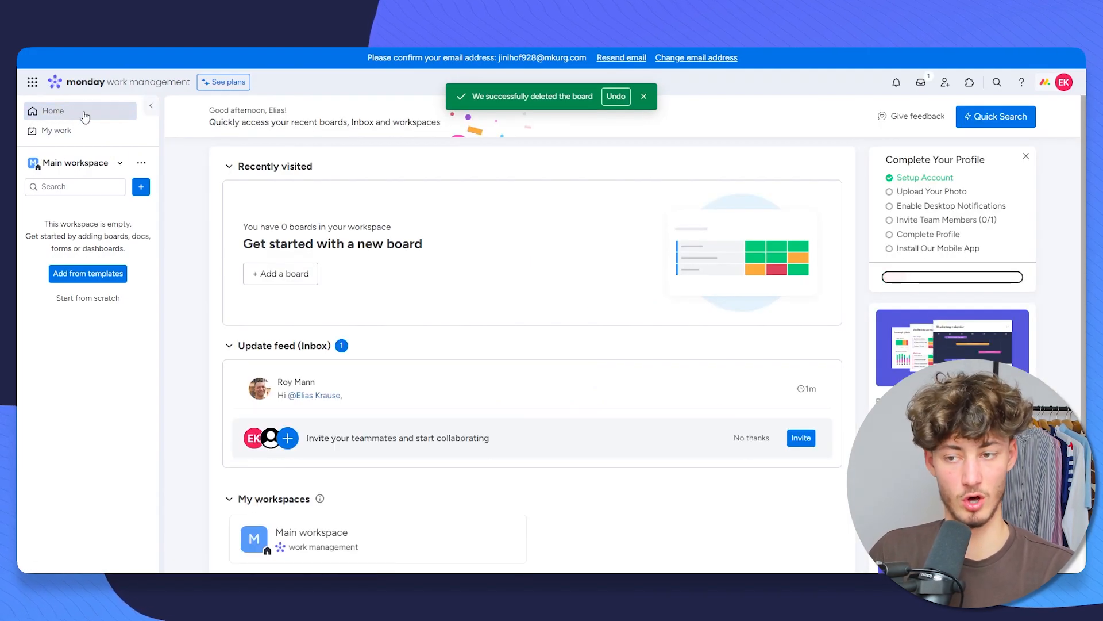
scroll(443, 244, down, 2)
scroll(423, 310, up, 2)
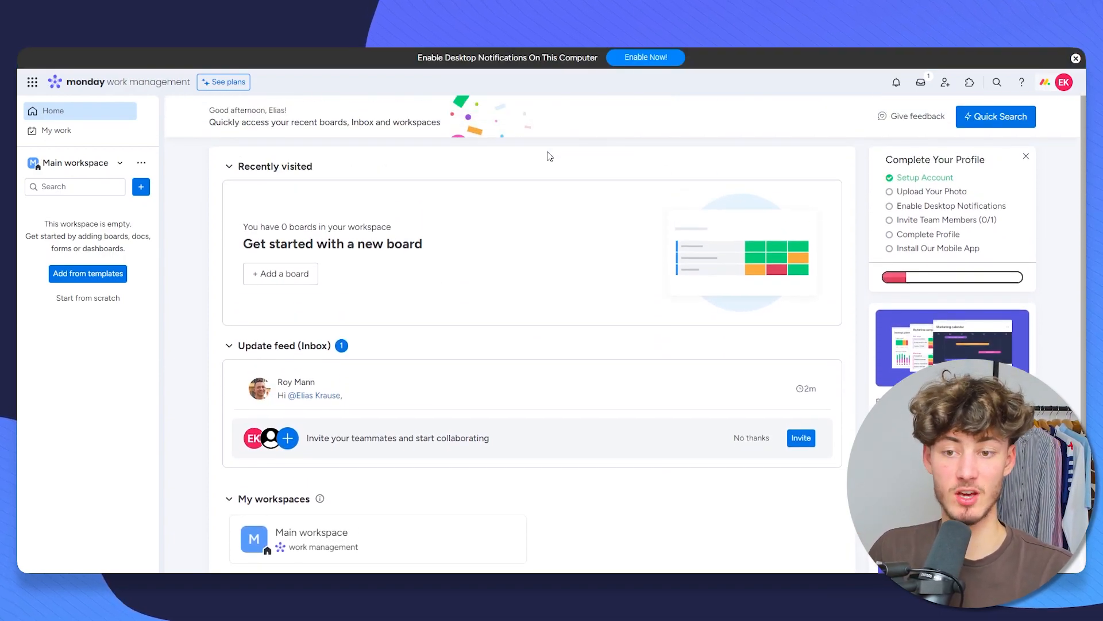
mouse_move(328, 167)
mouse_down()
mouse_move(238, 168)
mouse_move(345, 166)
mouse_up()
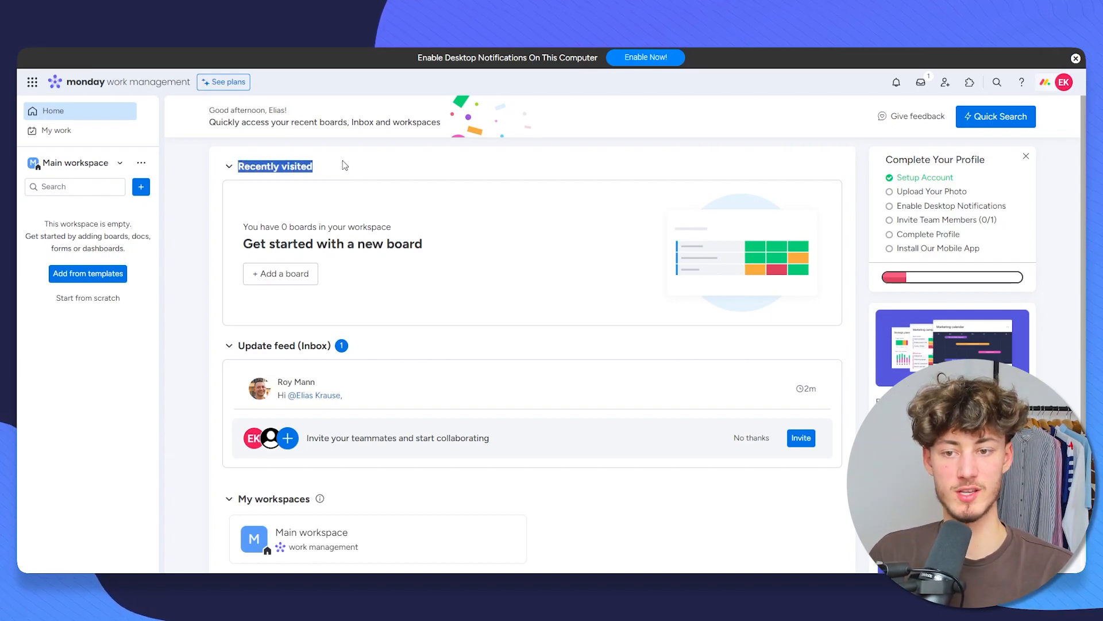
click(351, 168)
scroll(355, 170, down, 3)
drag(240, 248, 359, 253)
click(359, 252)
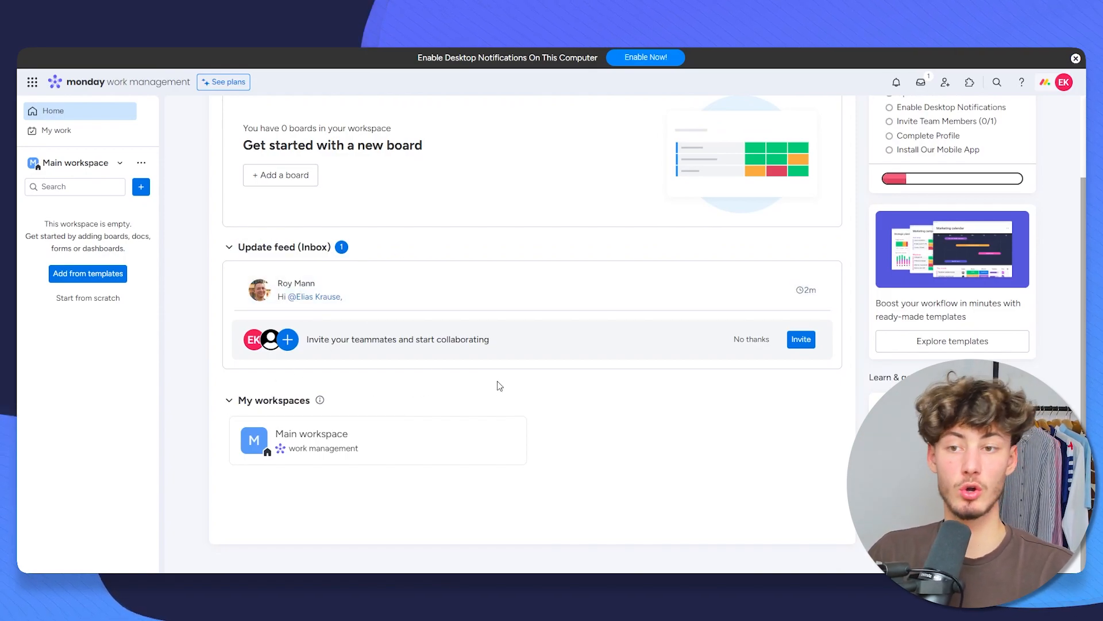
scroll(500, 315, up, 3)
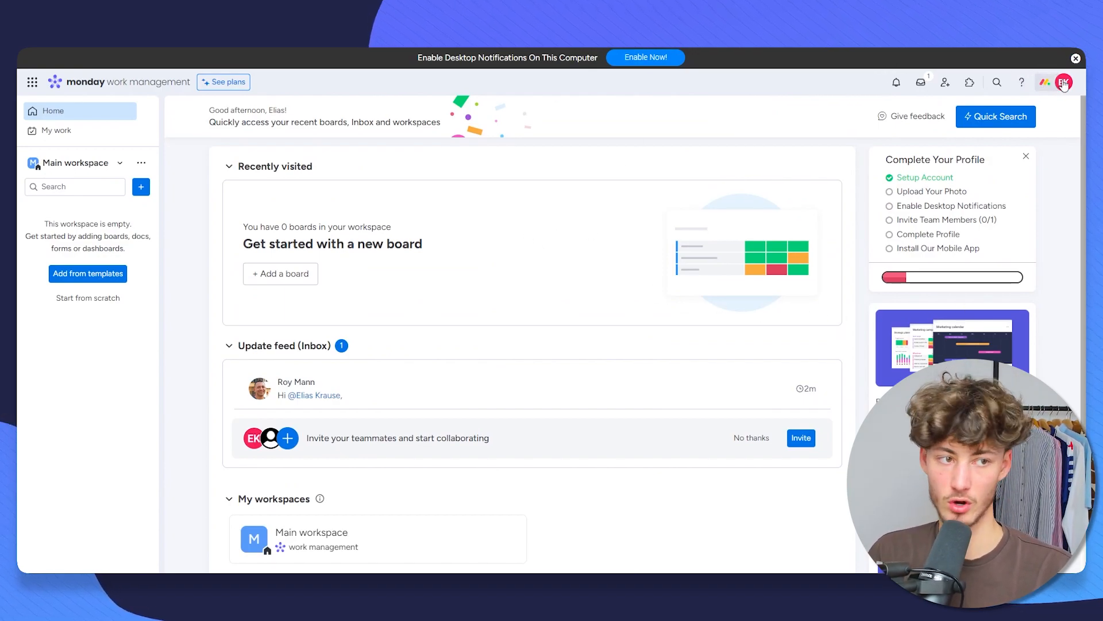
Step: View My profile from the avatar menu, then close the profile and menu
click(1063, 82)
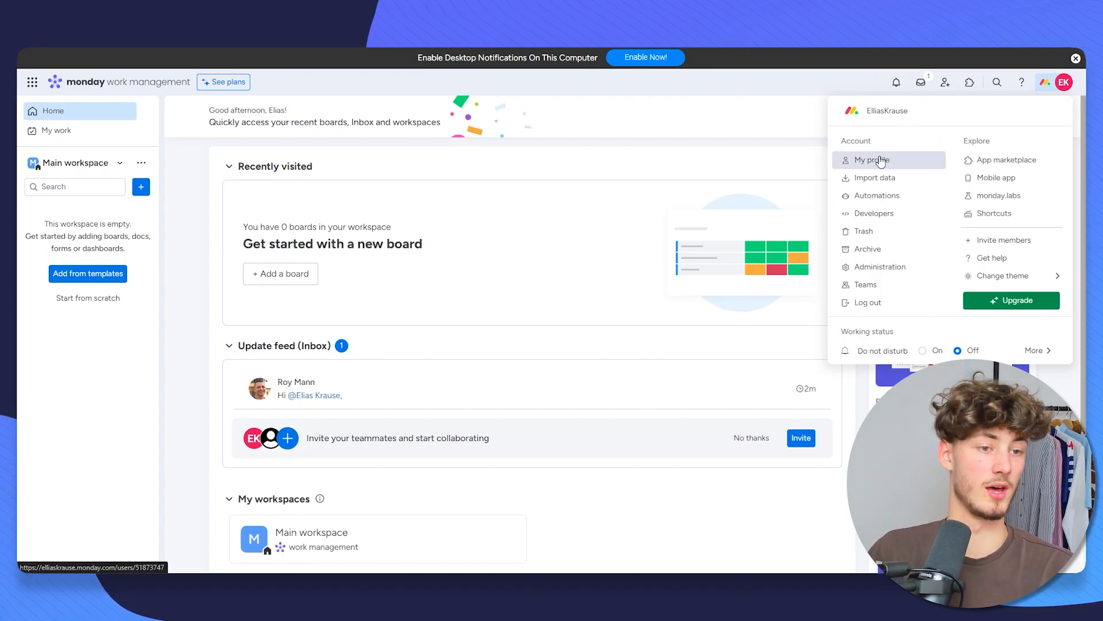
click(882, 167)
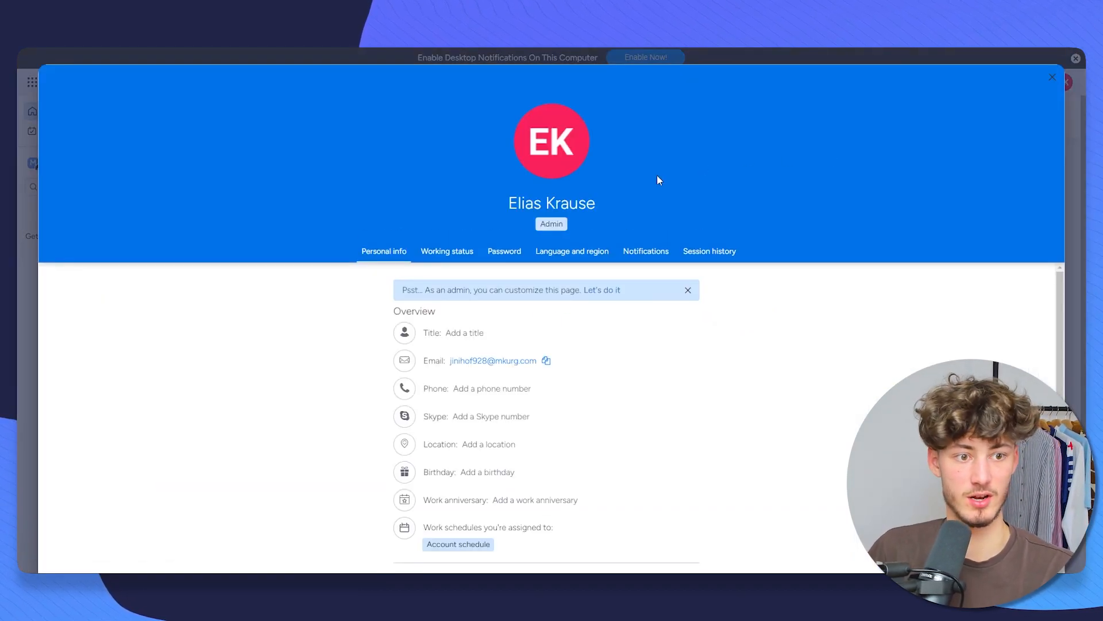
click(1052, 77)
click(1064, 83)
click(601, 102)
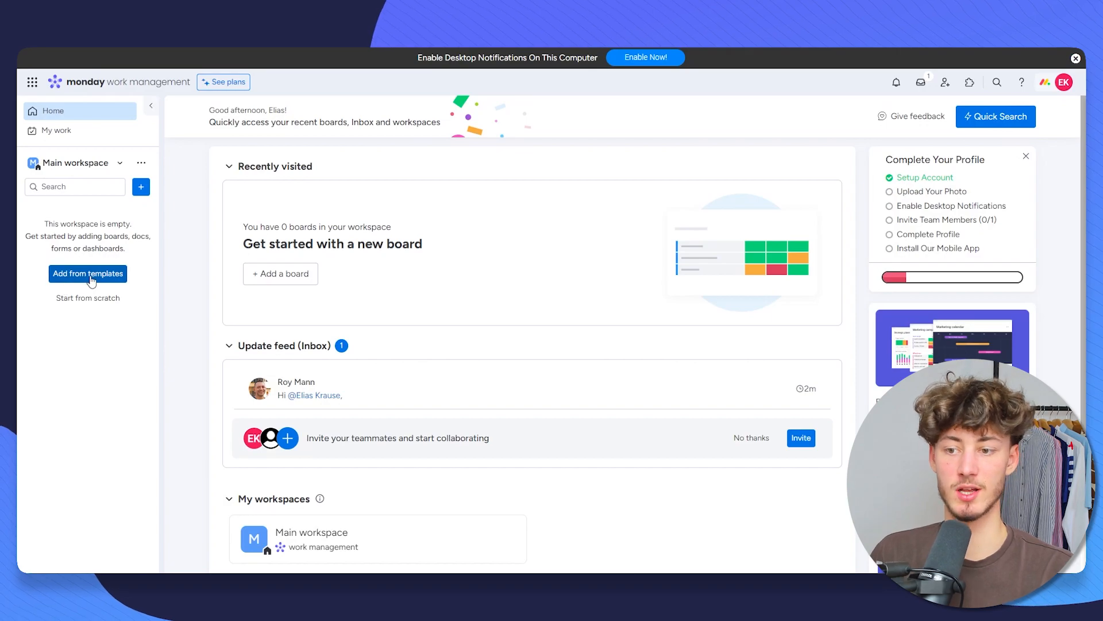
Step: Browse the Design, Content Production, Project Management and Real Estate templates, then show Start from scratch
click(88, 281)
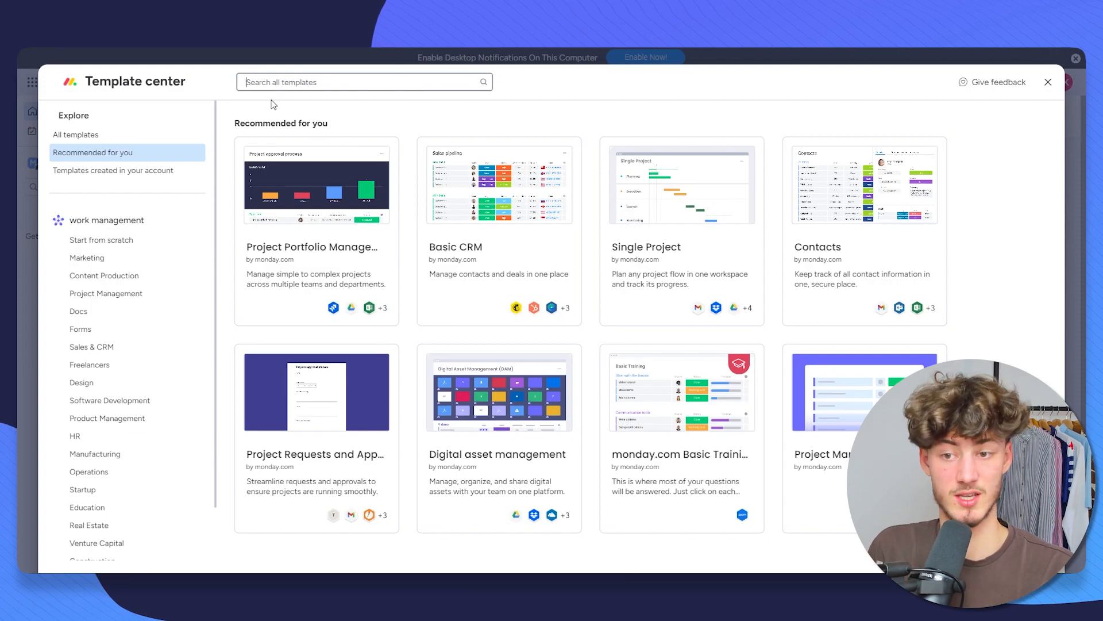
scroll(211, 211, down, 1)
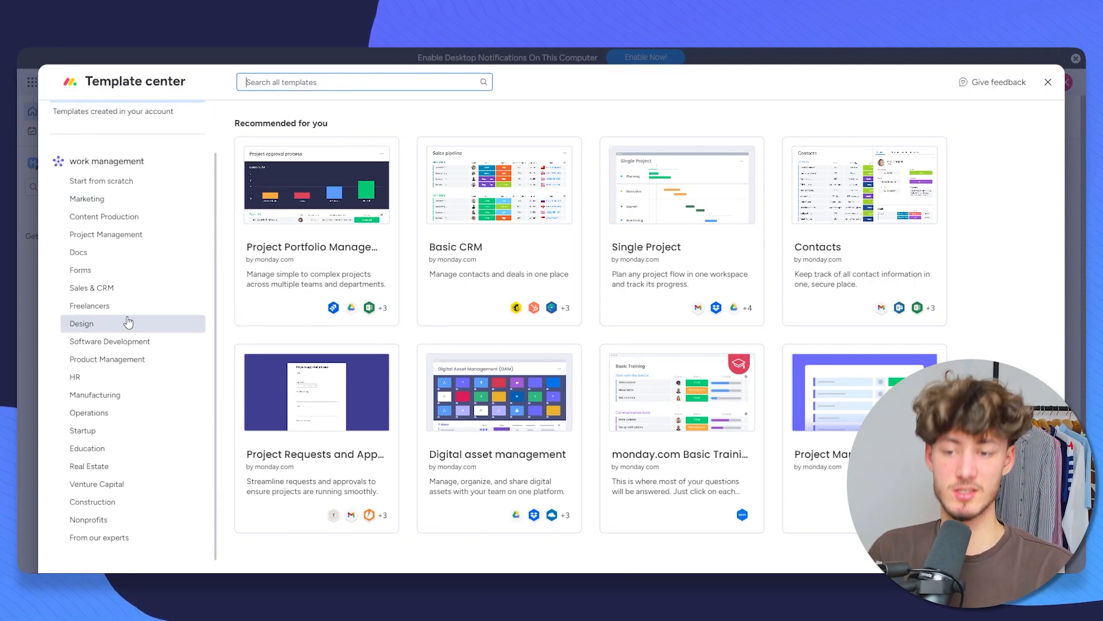
click(127, 323)
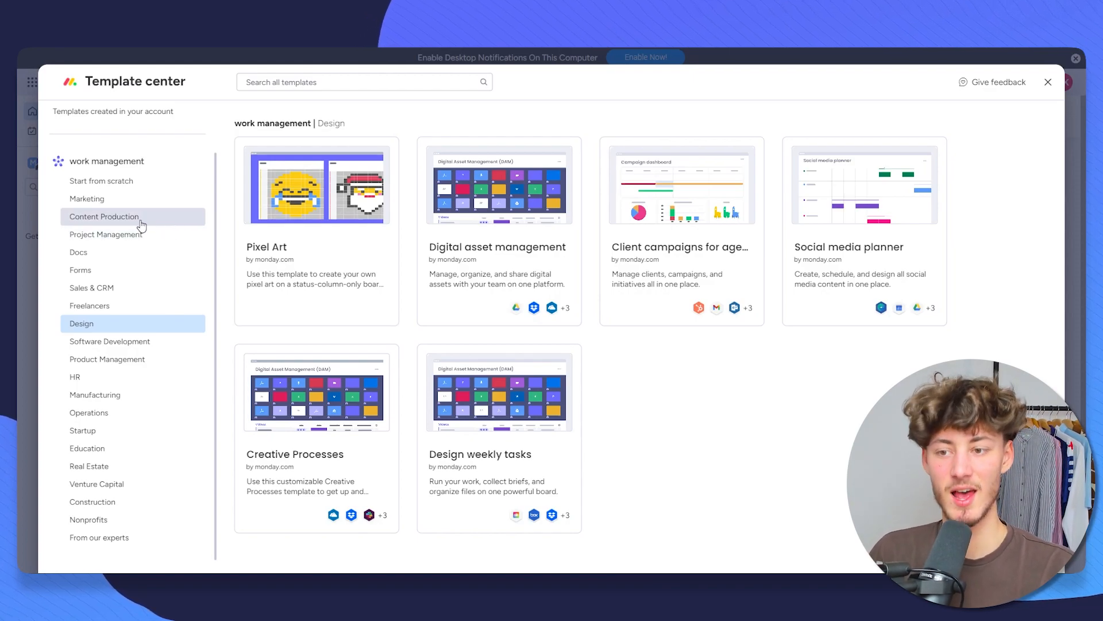
click(144, 223)
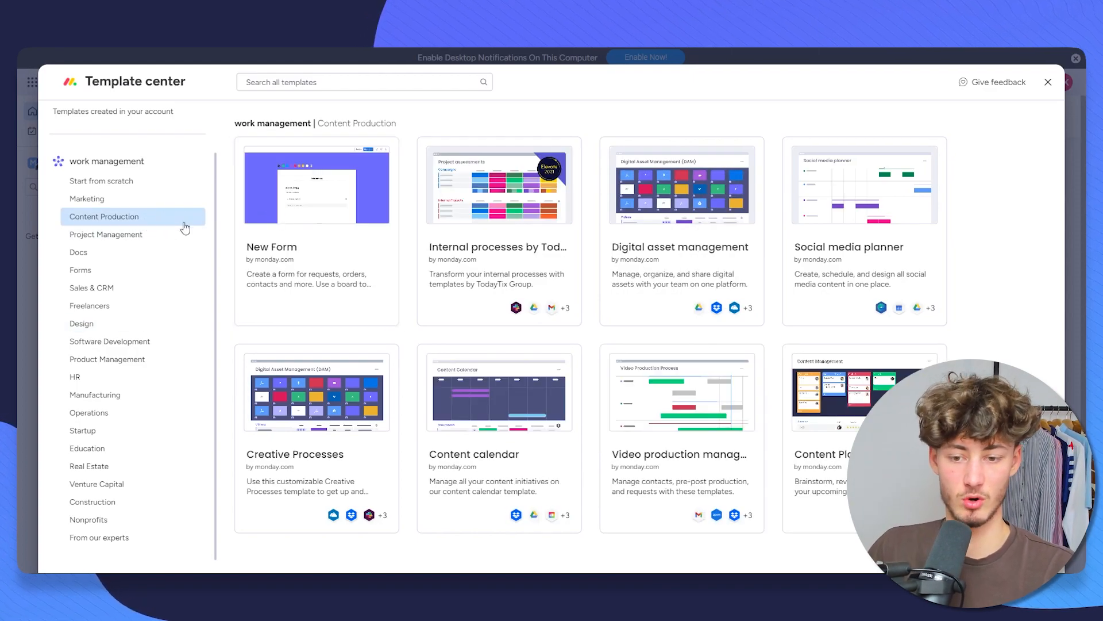
click(195, 235)
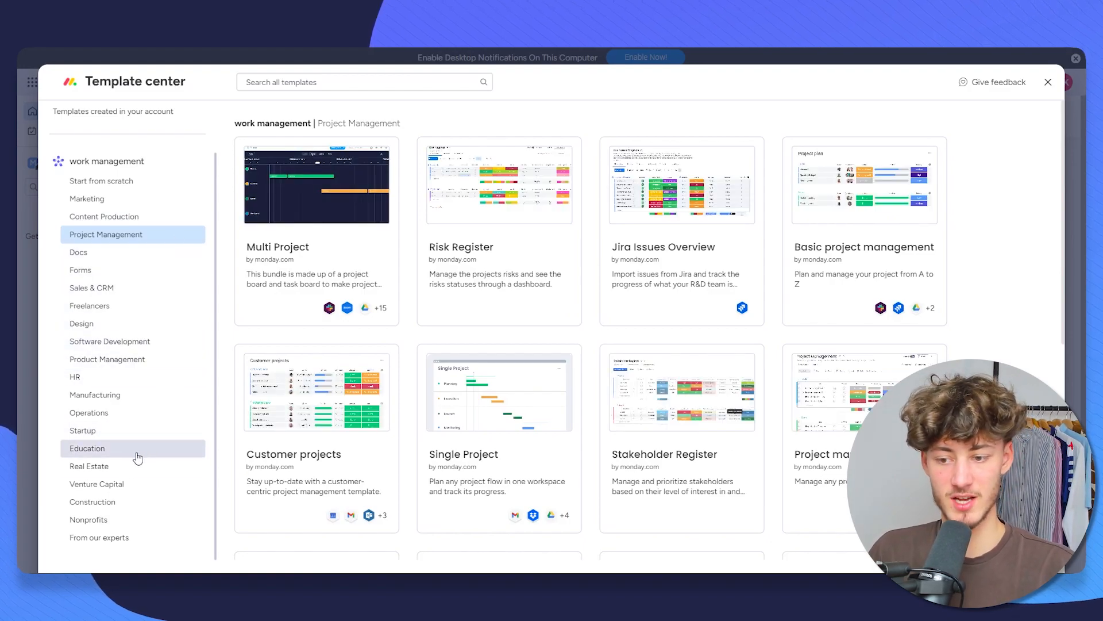
click(126, 466)
click(130, 240)
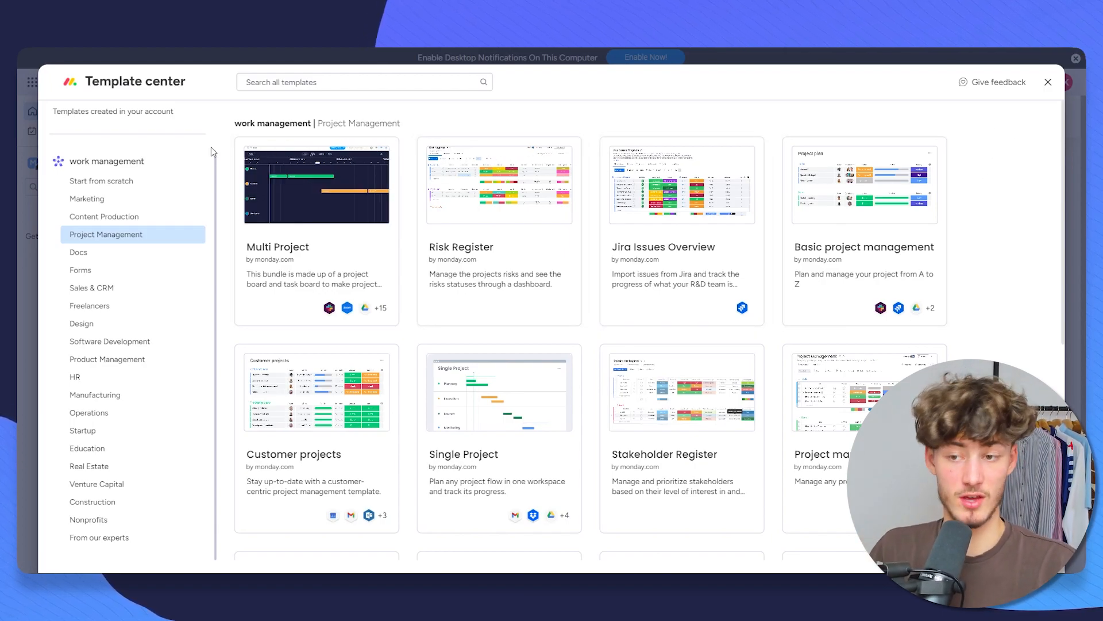
click(175, 183)
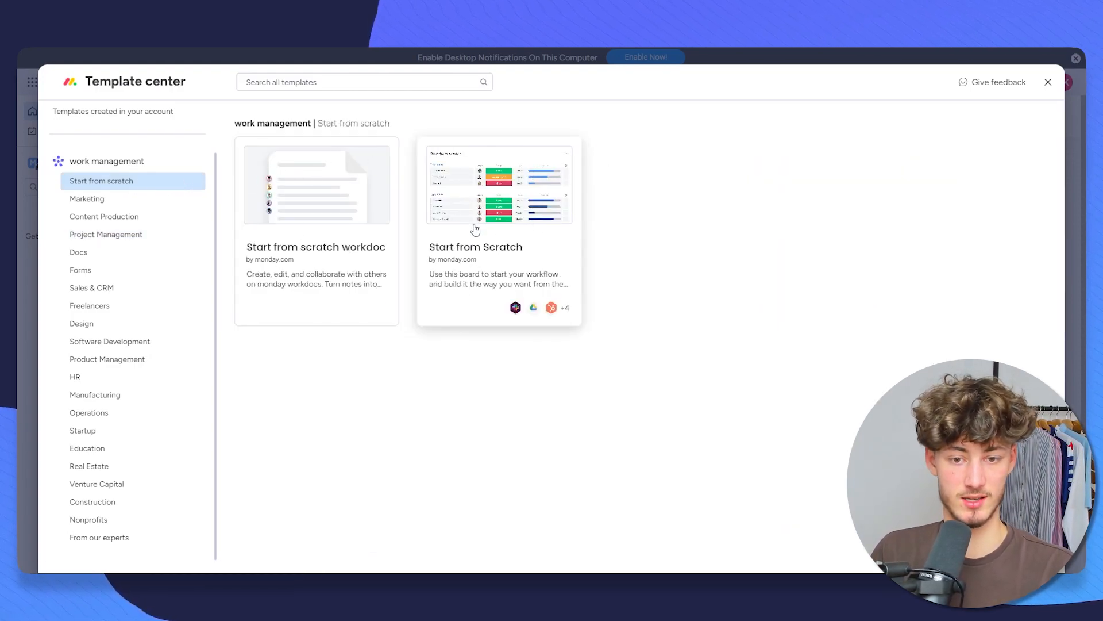
Step: Use the Start from Scratch template and title the new board 'Video Editing Agency - KrauseMedia'
click(476, 230)
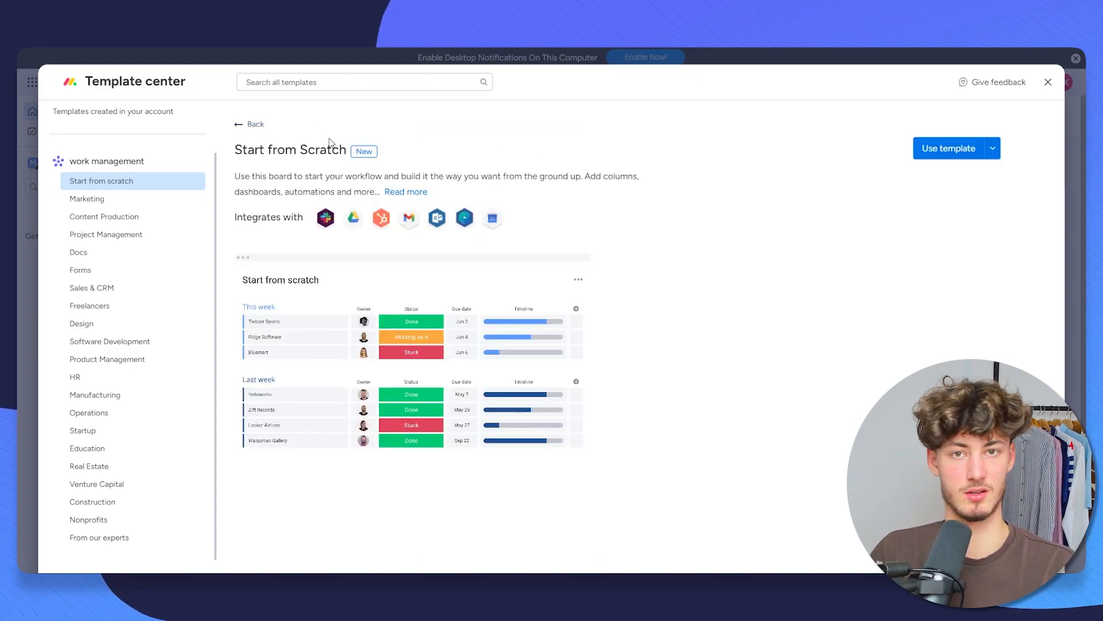
click(946, 148)
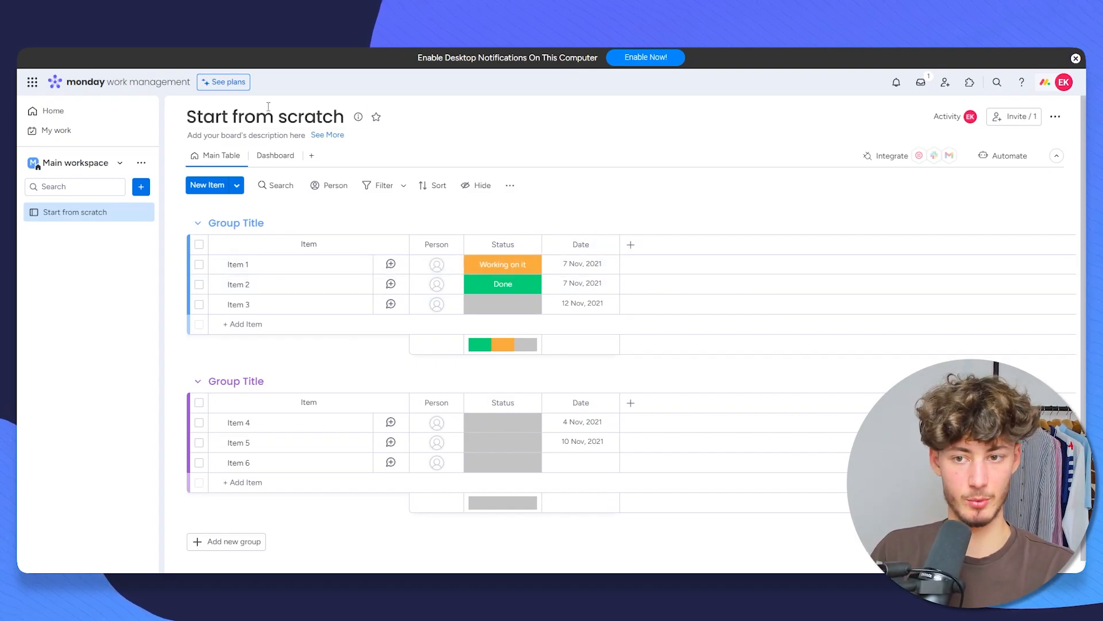
click(264, 117)
click(164, 115)
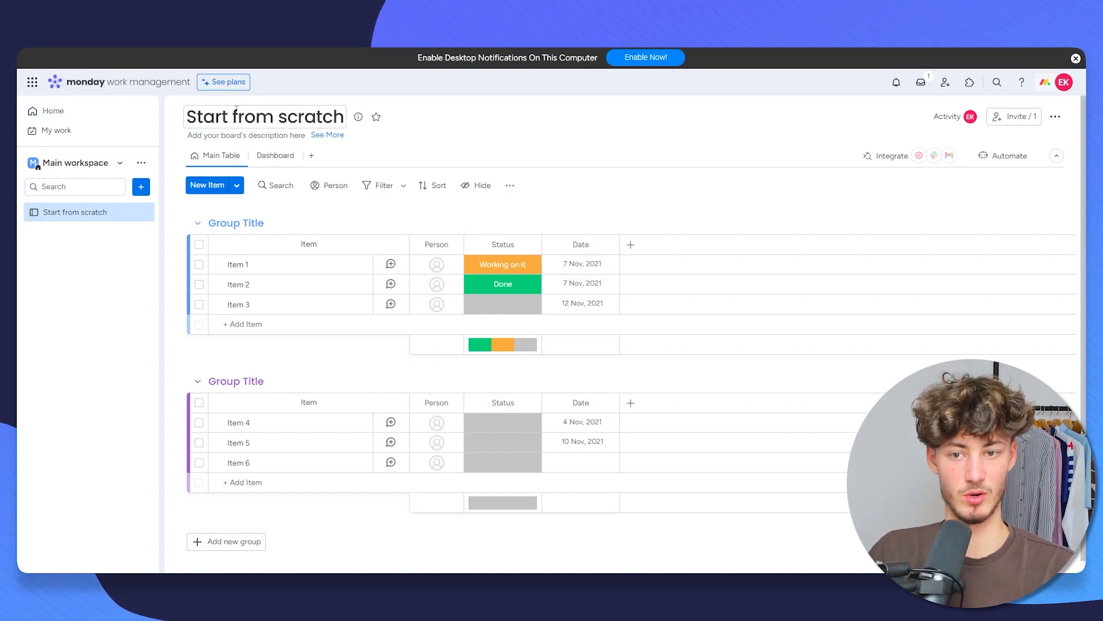
click(237, 109)
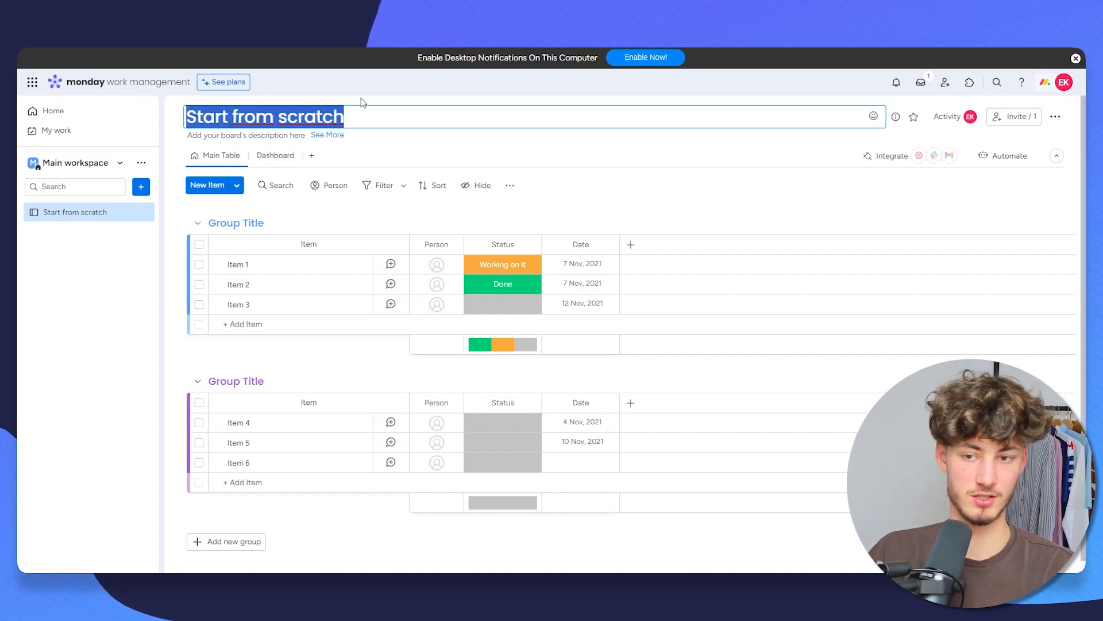
text(Video Editing A)
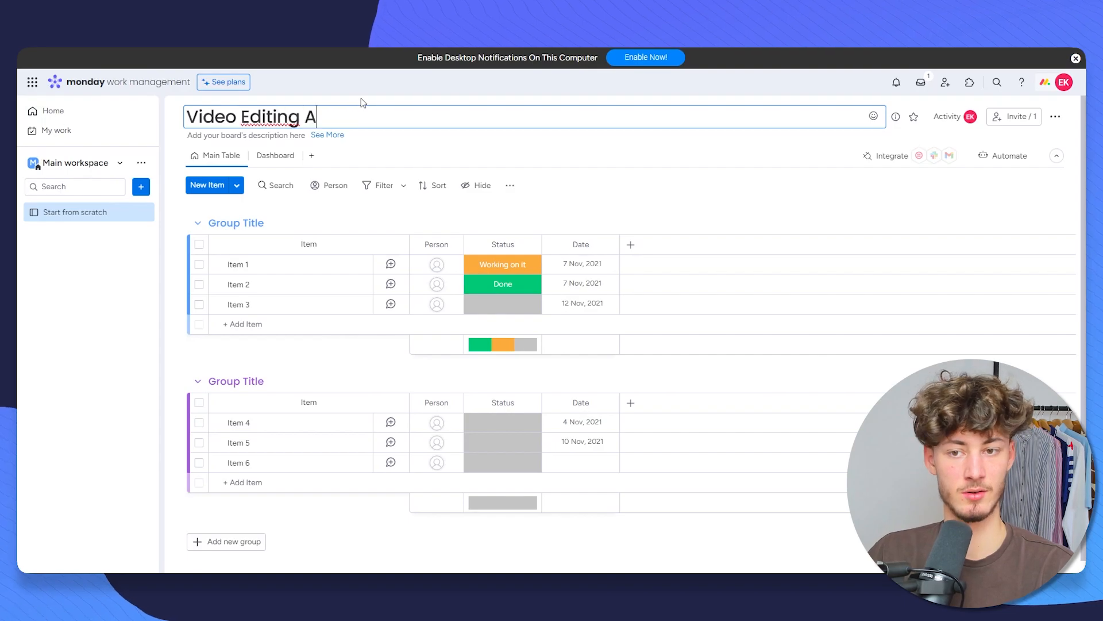
text(gency - Kr)
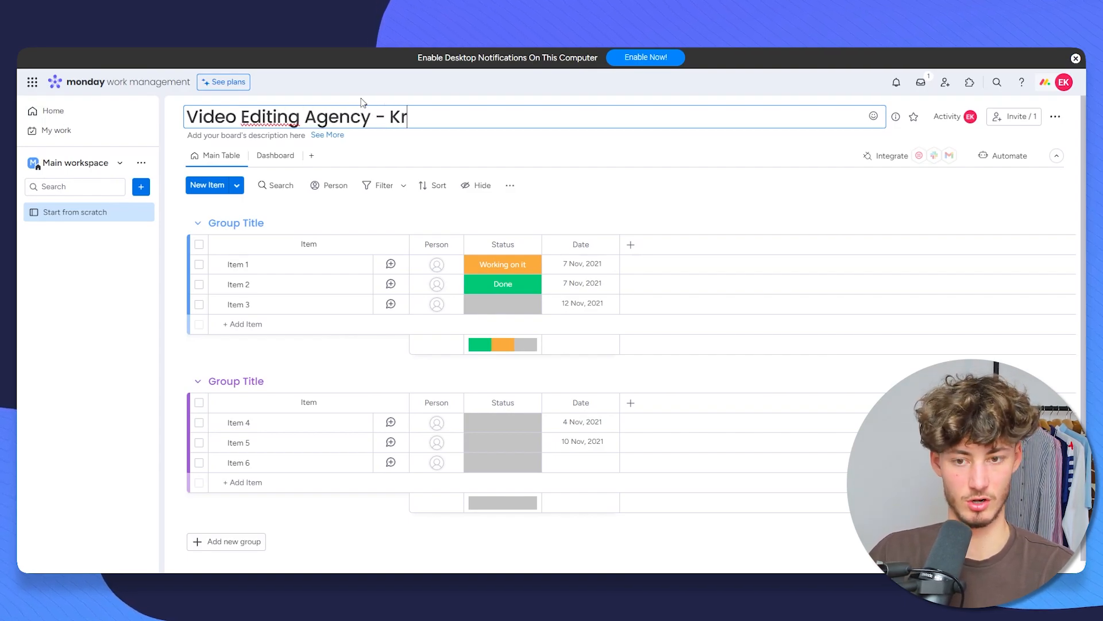
text(auseMedia)
key(Return)
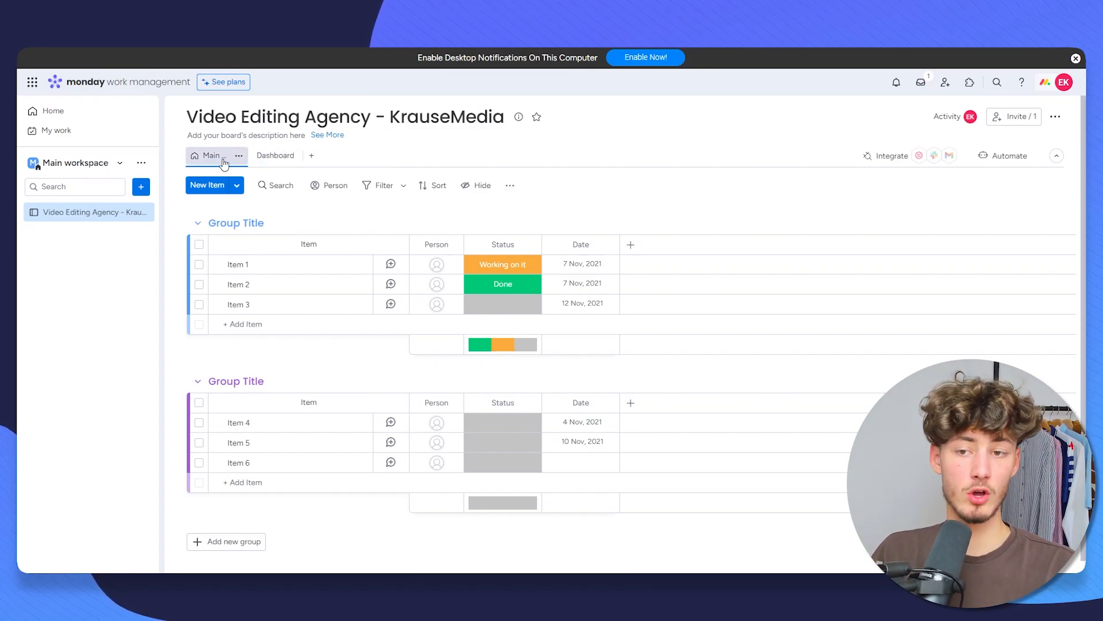
Step: Add a Kanban view with its default name, glance at Dashboard, and return to Main Table
click(311, 155)
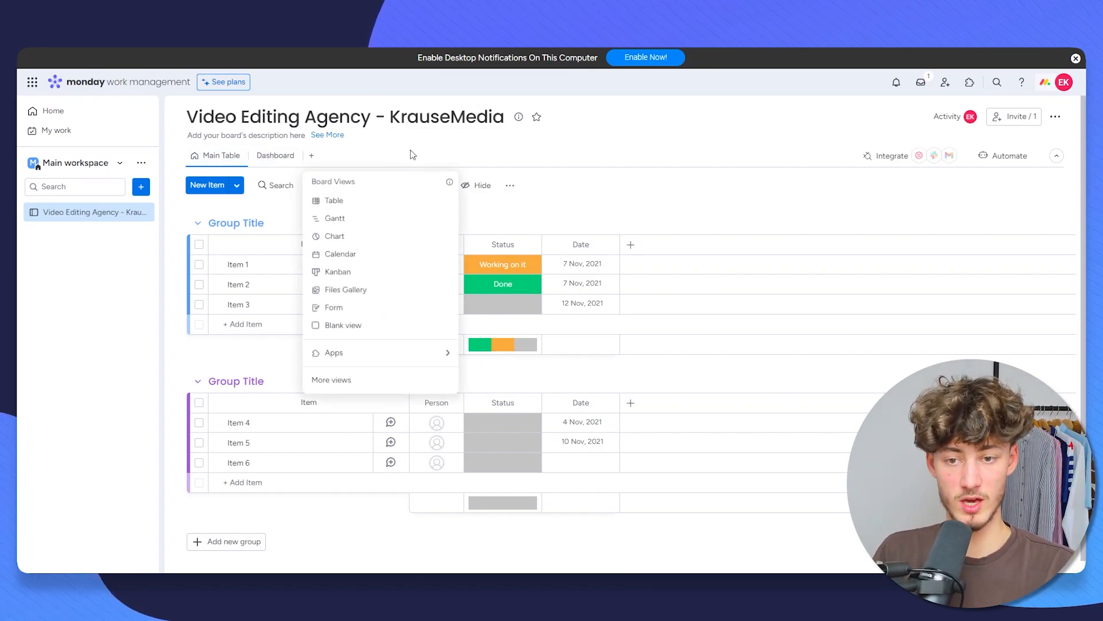
click(387, 273)
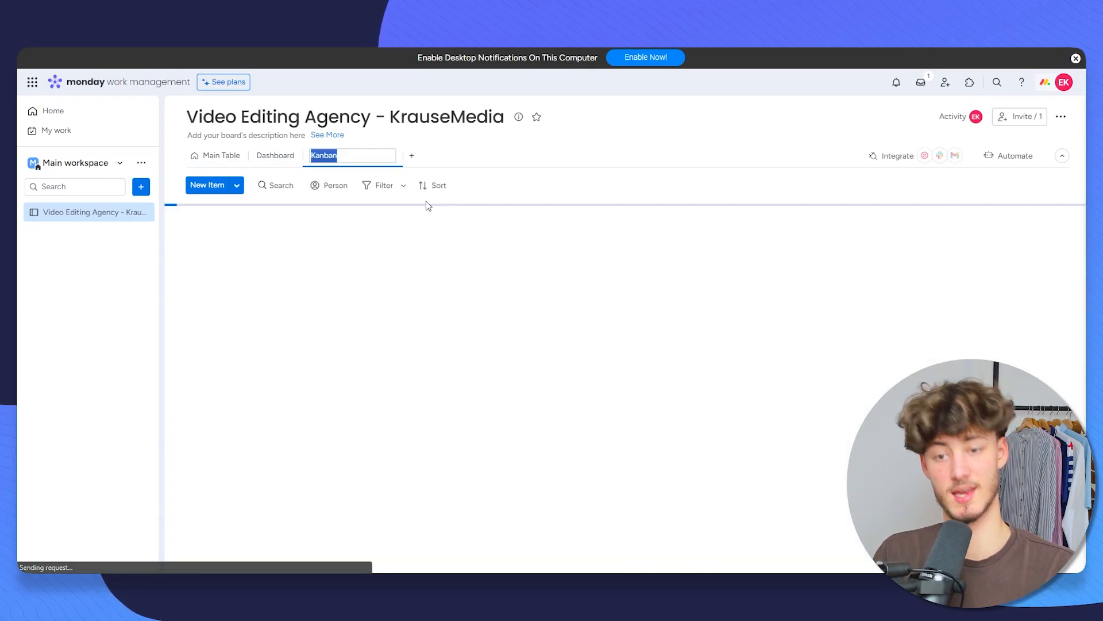
click(523, 161)
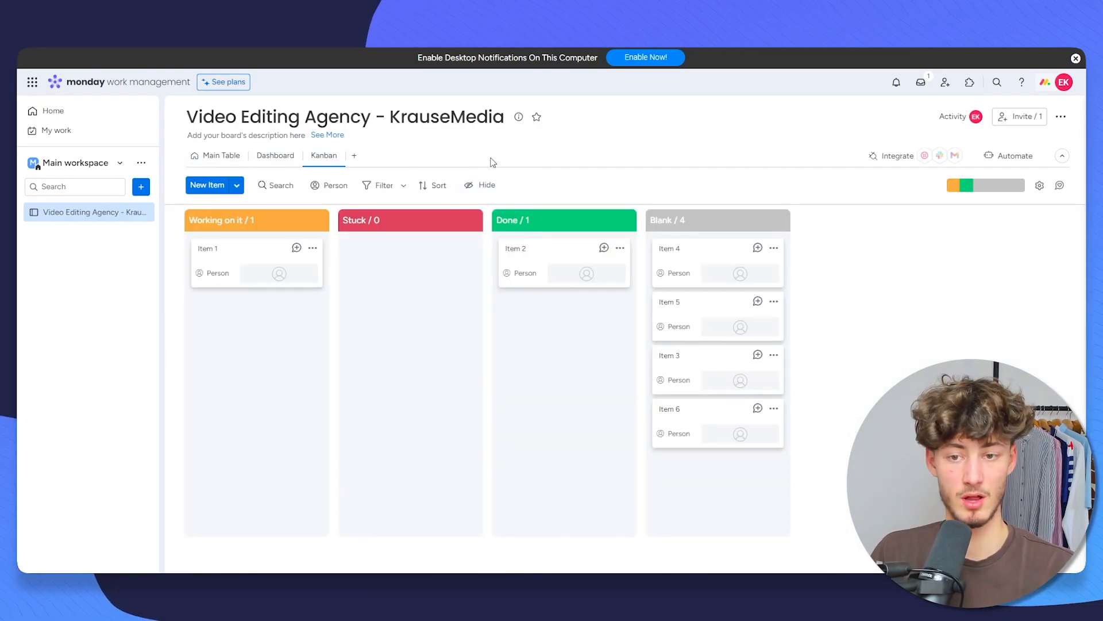
click(223, 162)
click(276, 155)
click(322, 156)
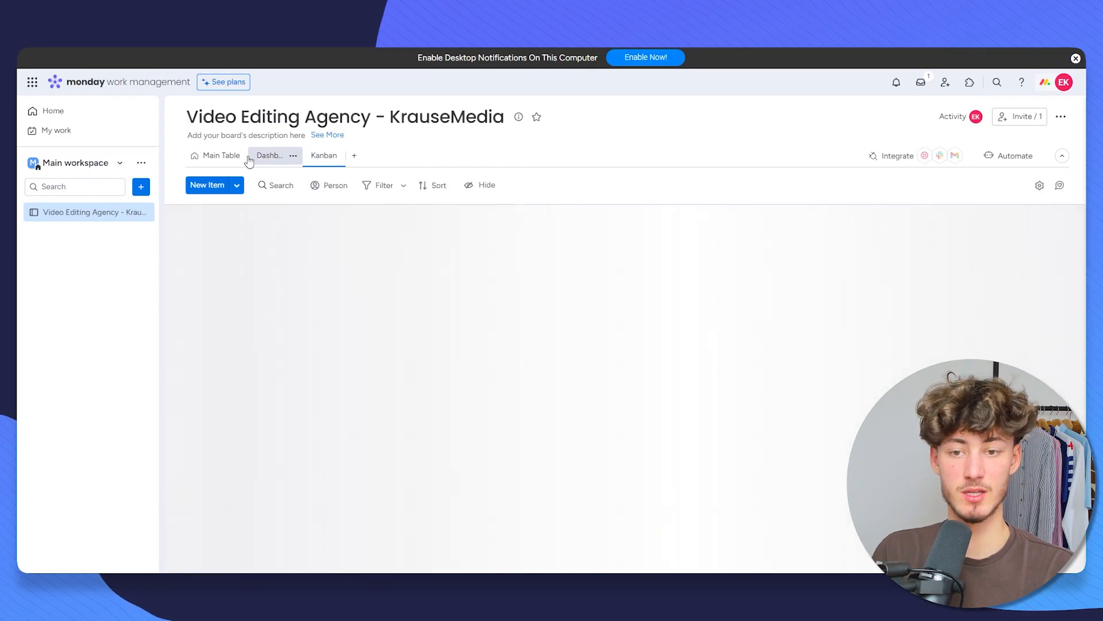
click(210, 162)
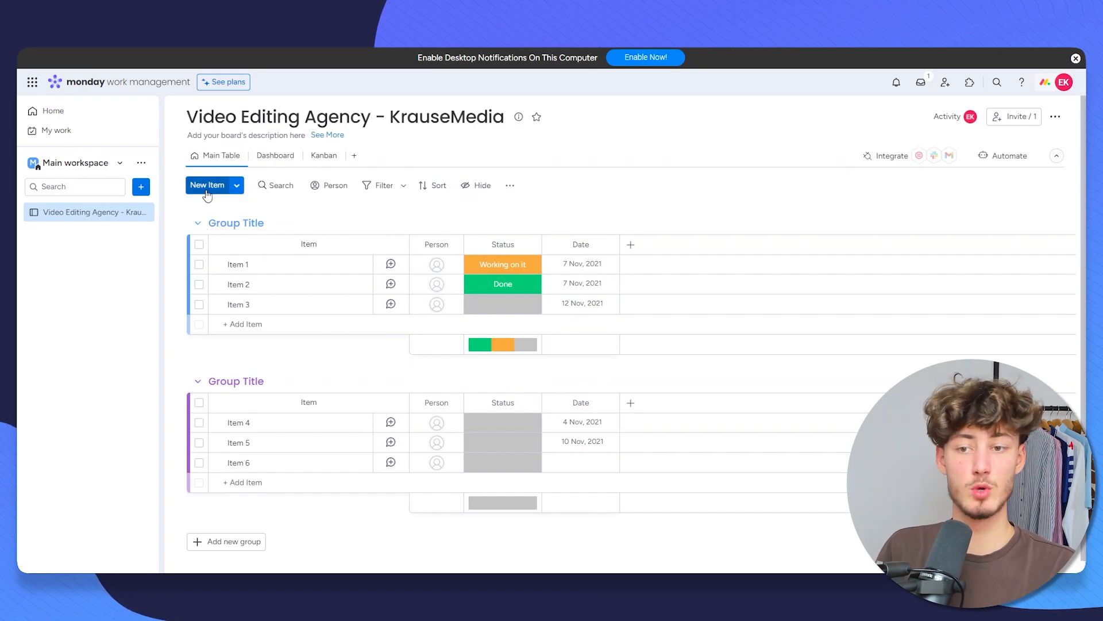
Step: Add 'New Item' to the first group, then check the Person and Filter options unchanged
click(207, 185)
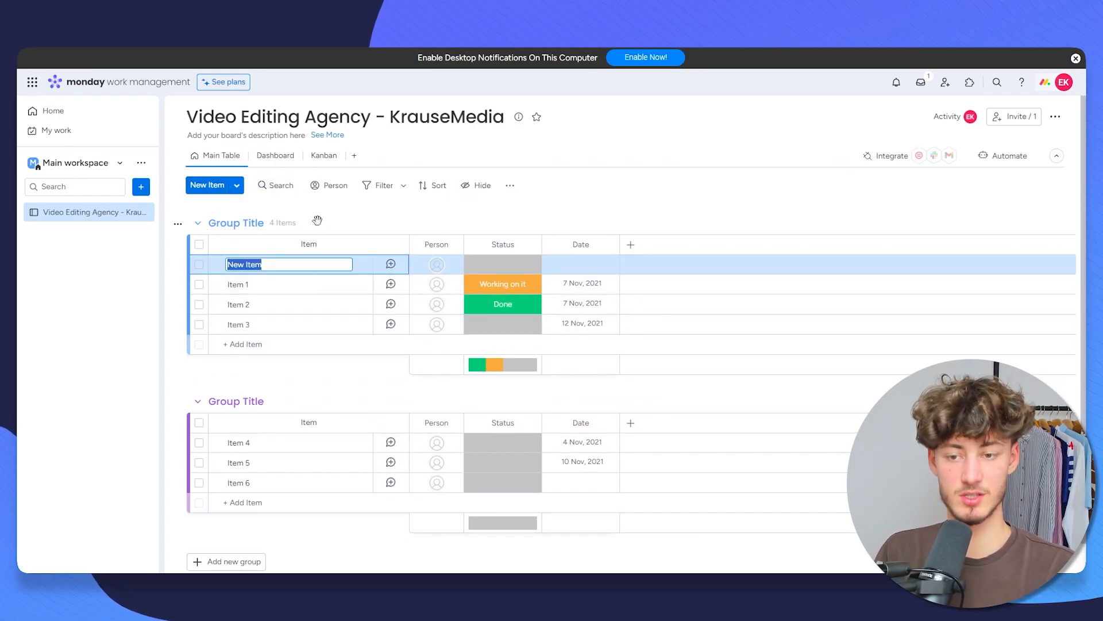
click(318, 216)
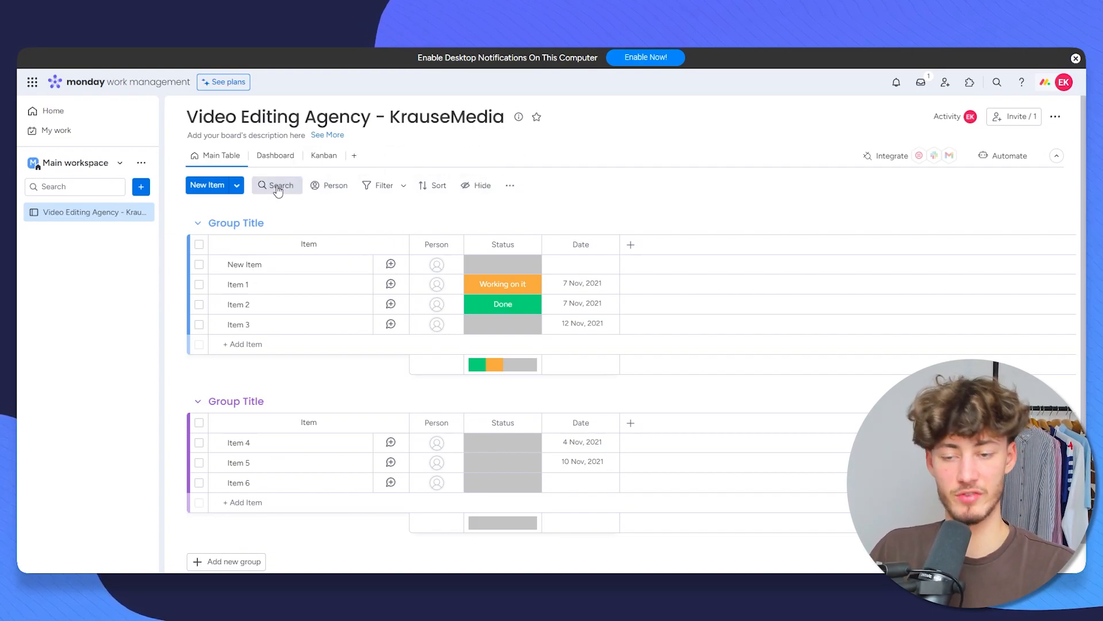
click(336, 192)
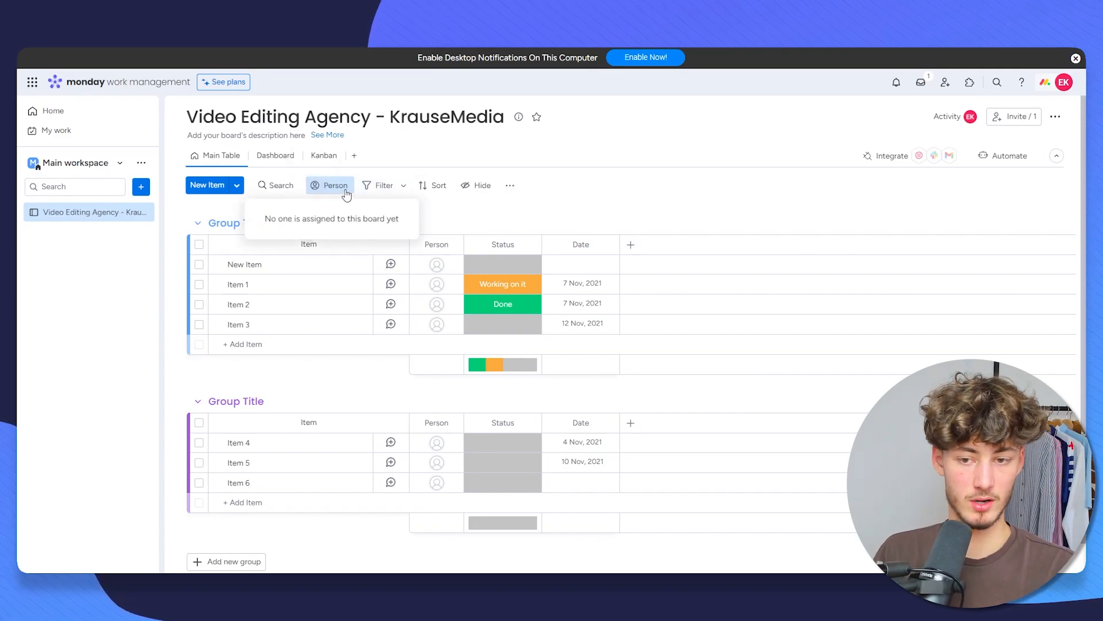
click(346, 193)
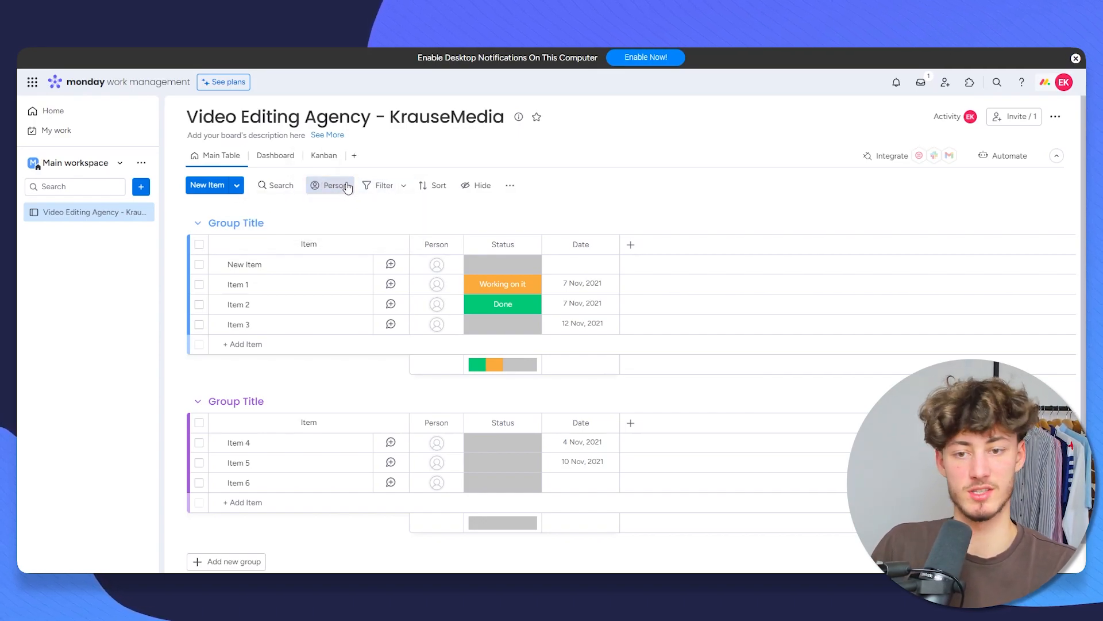
click(320, 186)
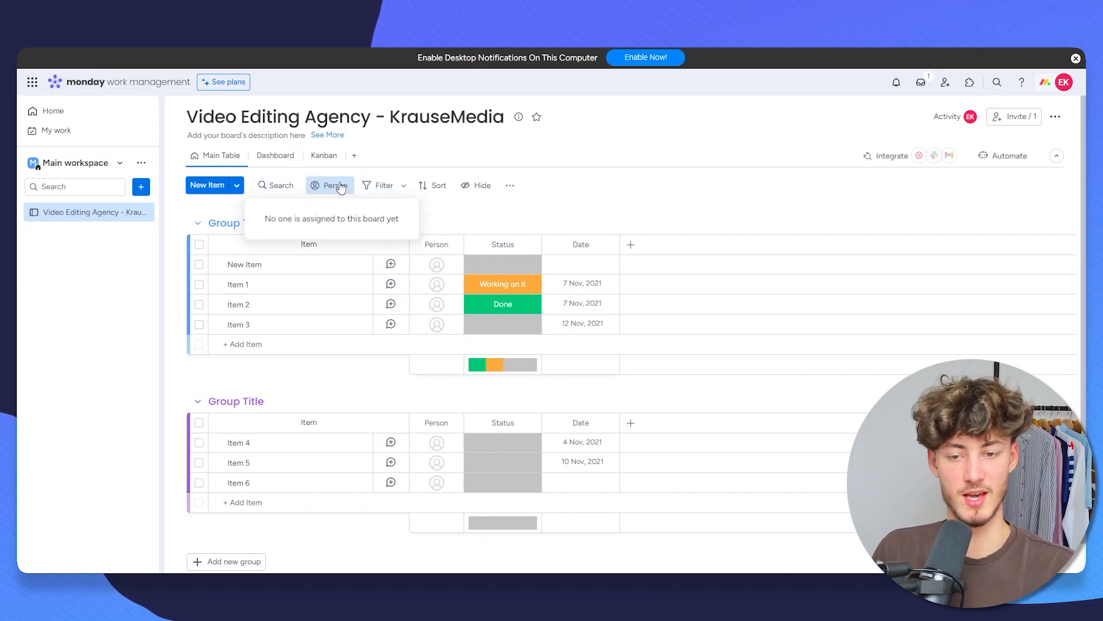
click(401, 187)
click(385, 189)
click(407, 187)
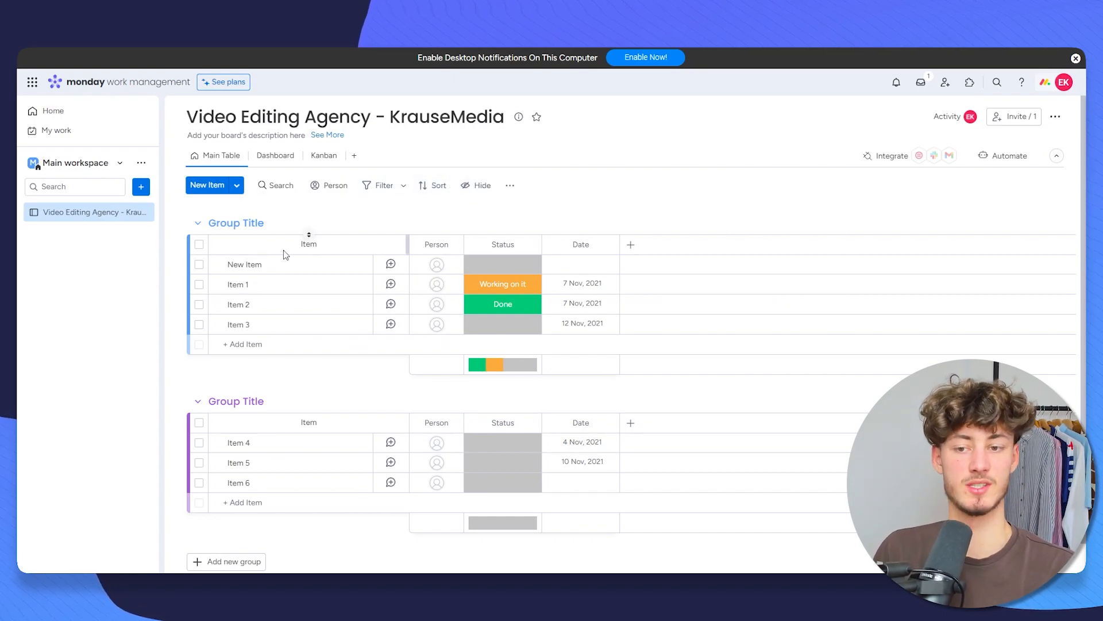
Step: Delete the second sample group from the board
scroll(293, 305, down, 2)
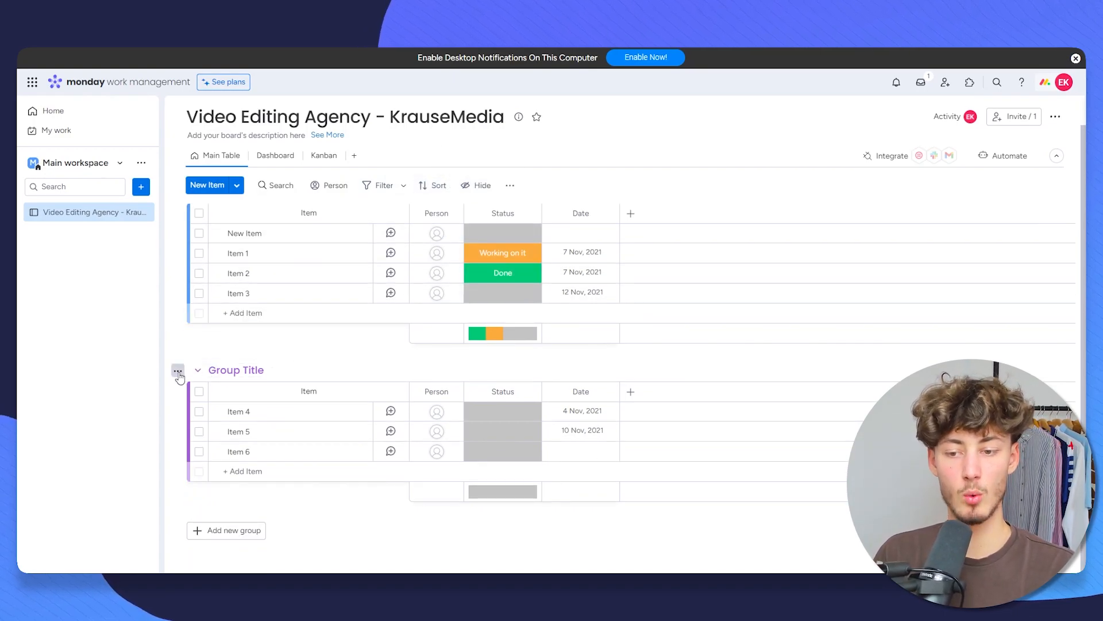
click(179, 373)
scroll(241, 274, down, 1)
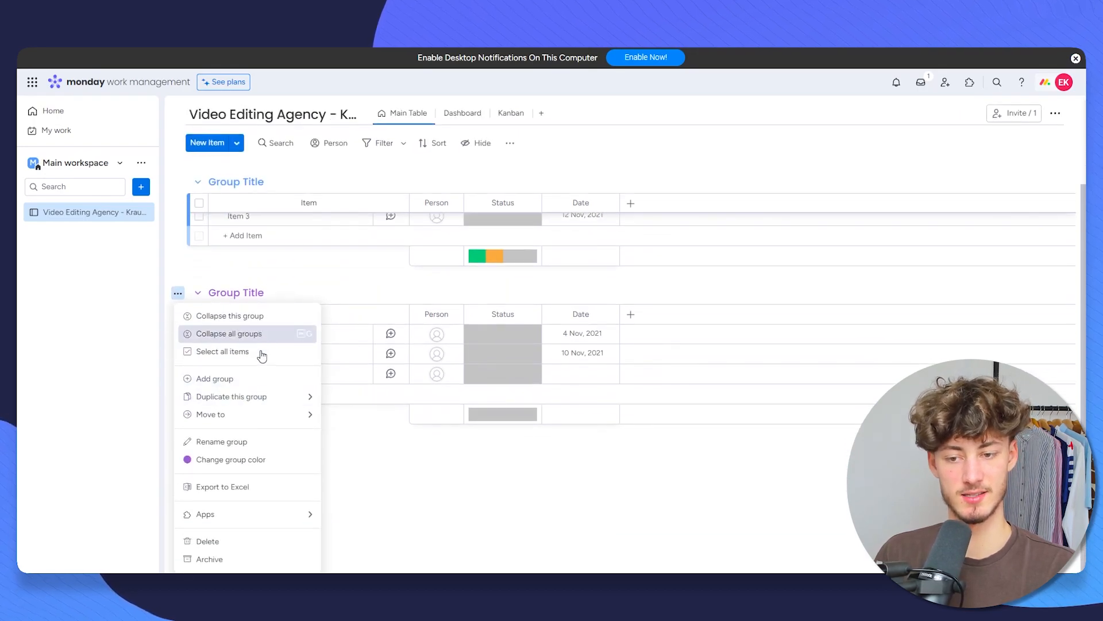
click(228, 541)
click(662, 332)
right_click(332, 189)
click(330, 186)
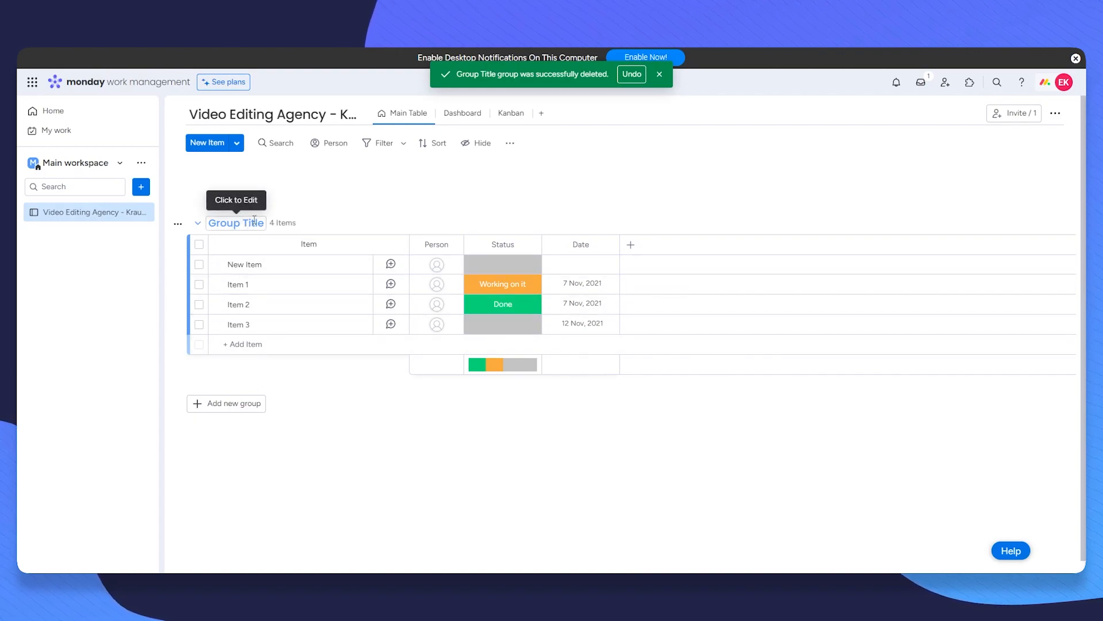
Step: Rename the remaining group to 'Projects' and give it a dark green colour
double_click(253, 222)
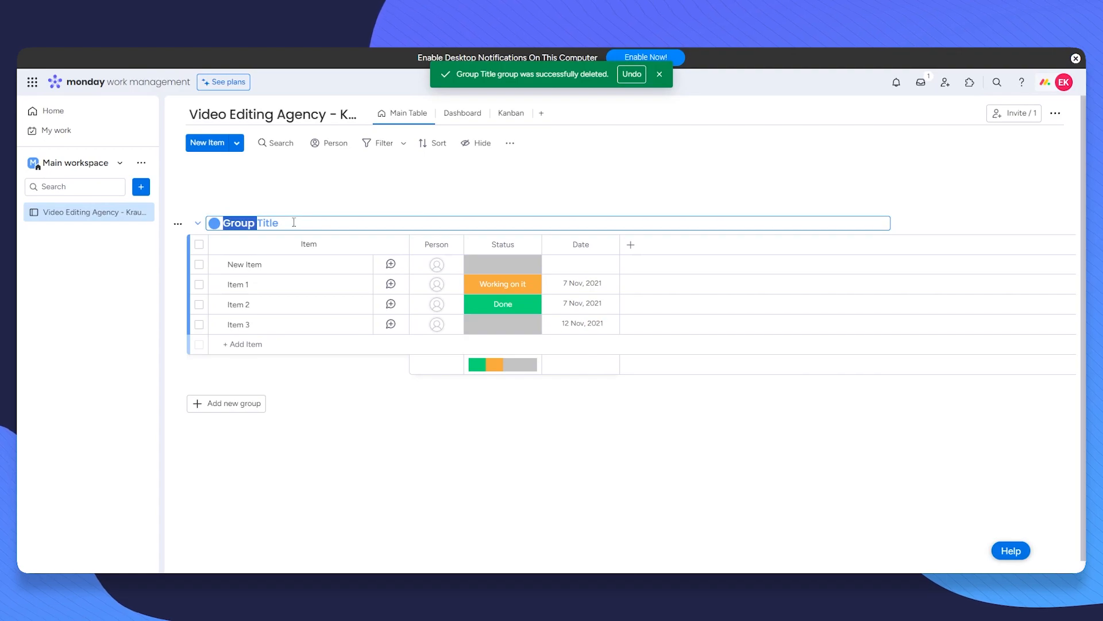
key(ctrl+a)
text(Projects)
key(Return)
click(241, 223)
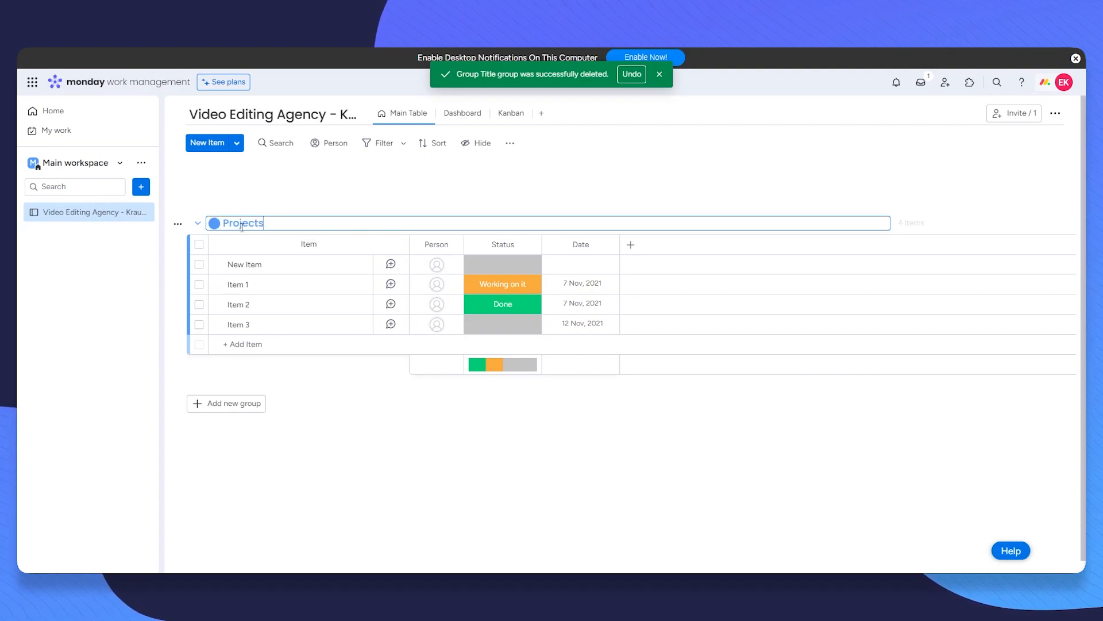
click(215, 224)
click(216, 246)
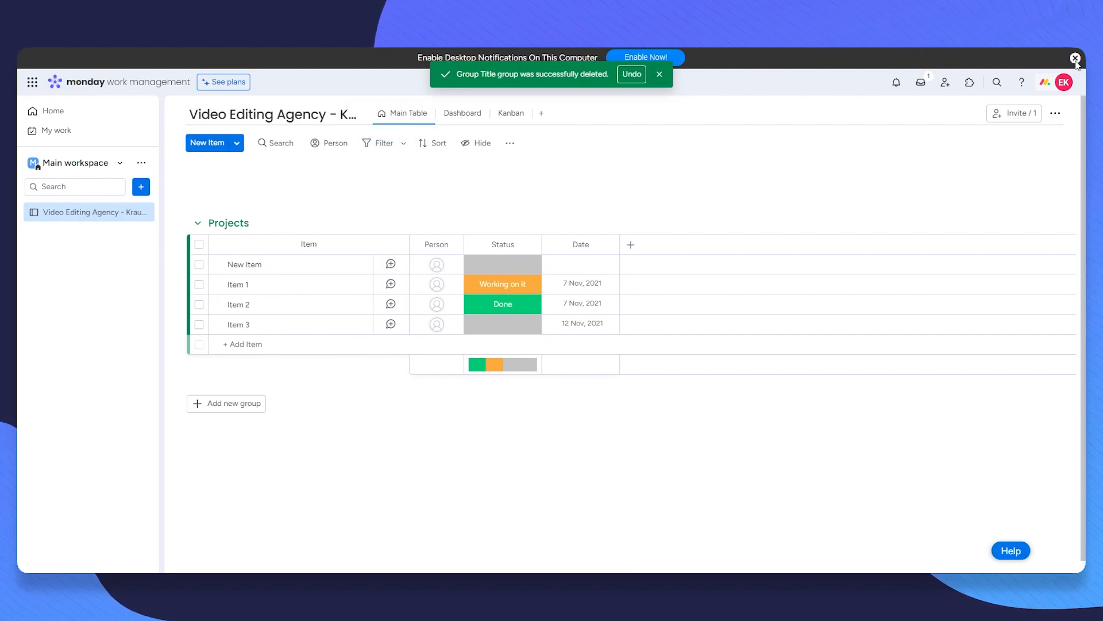
Step: Dismiss the desktop notifications banner and the group deletion notice
click(1076, 58)
click(661, 73)
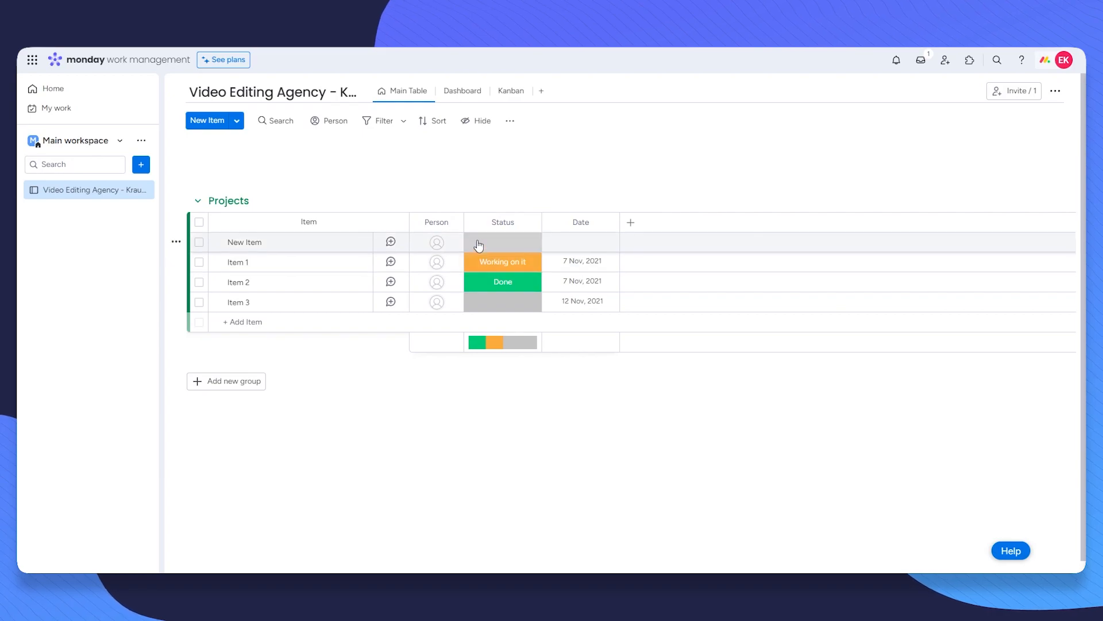
click(631, 223)
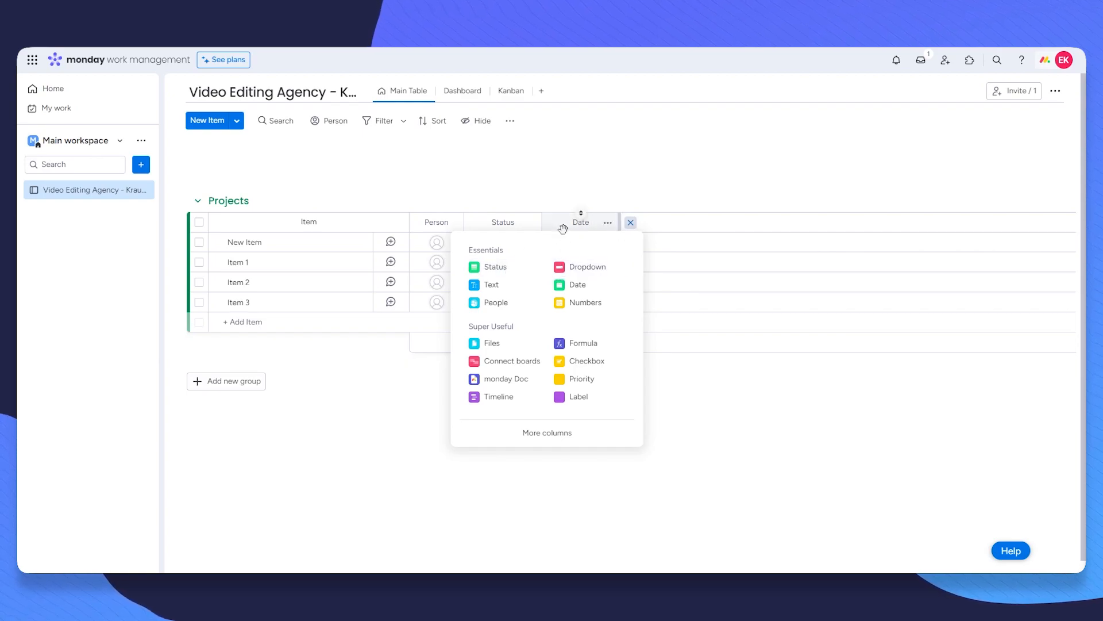
click(624, 158)
Step: Delete the original Date column and add a fresh Date column after Status
click(609, 226)
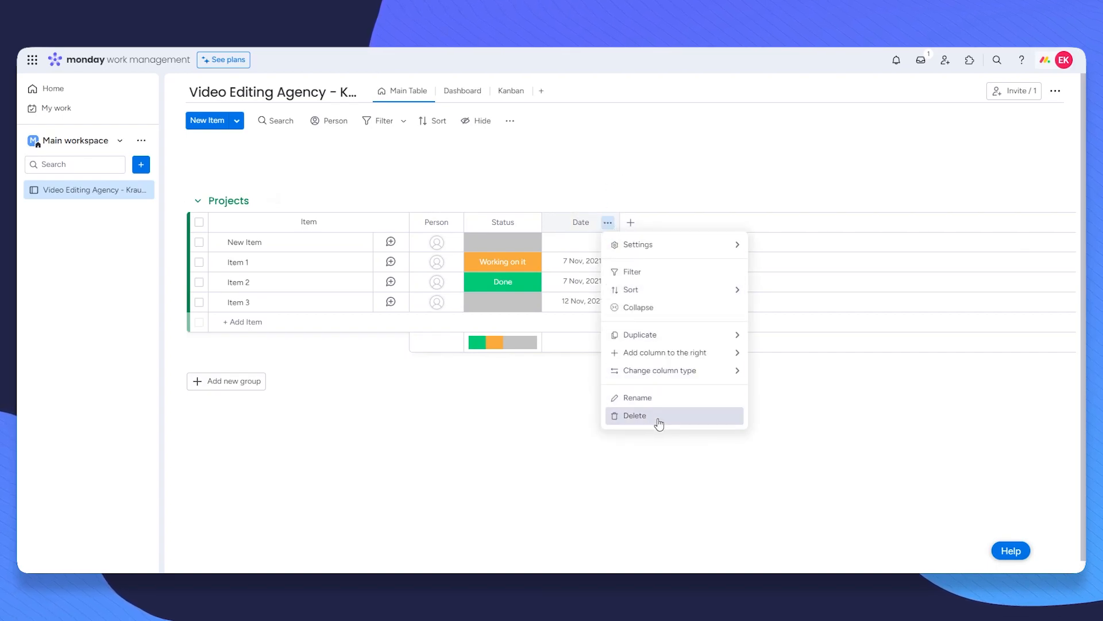
click(635, 416)
click(684, 140)
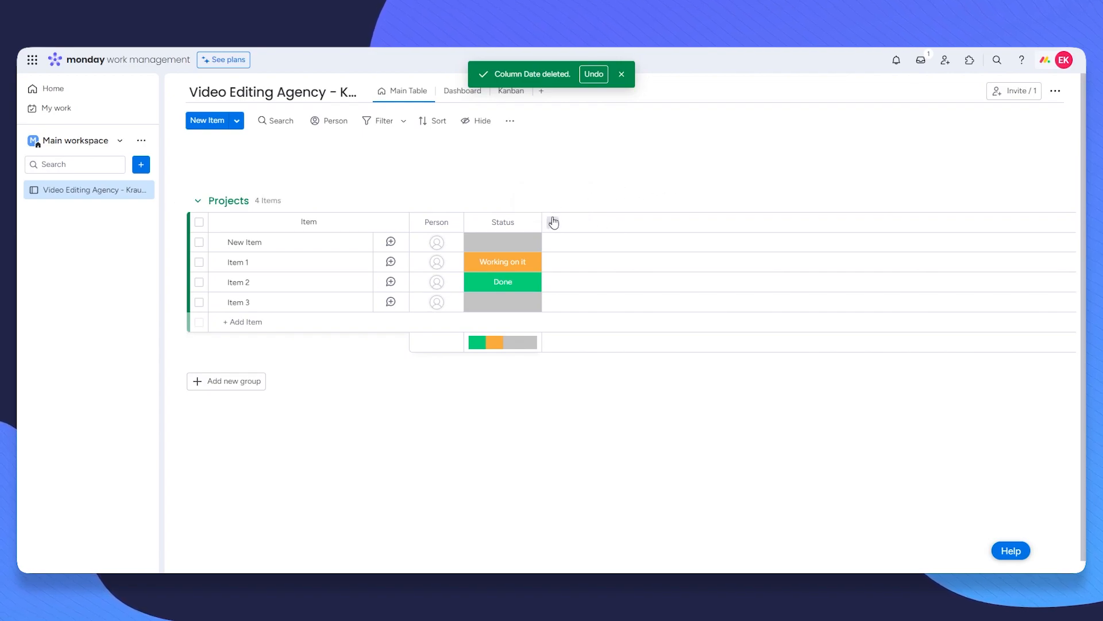
click(553, 223)
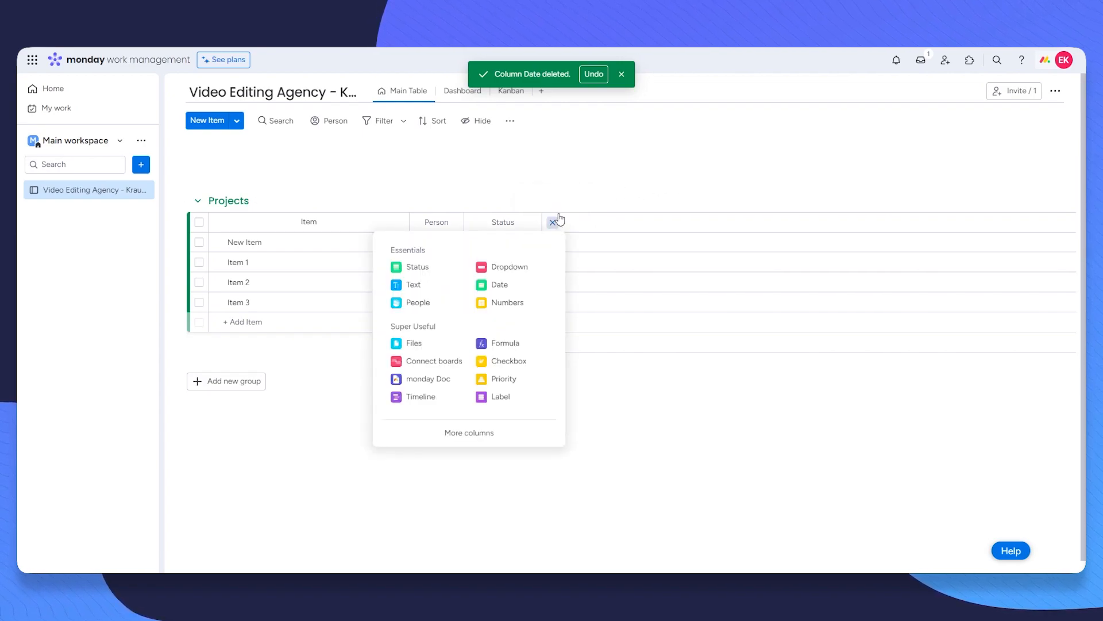
click(517, 288)
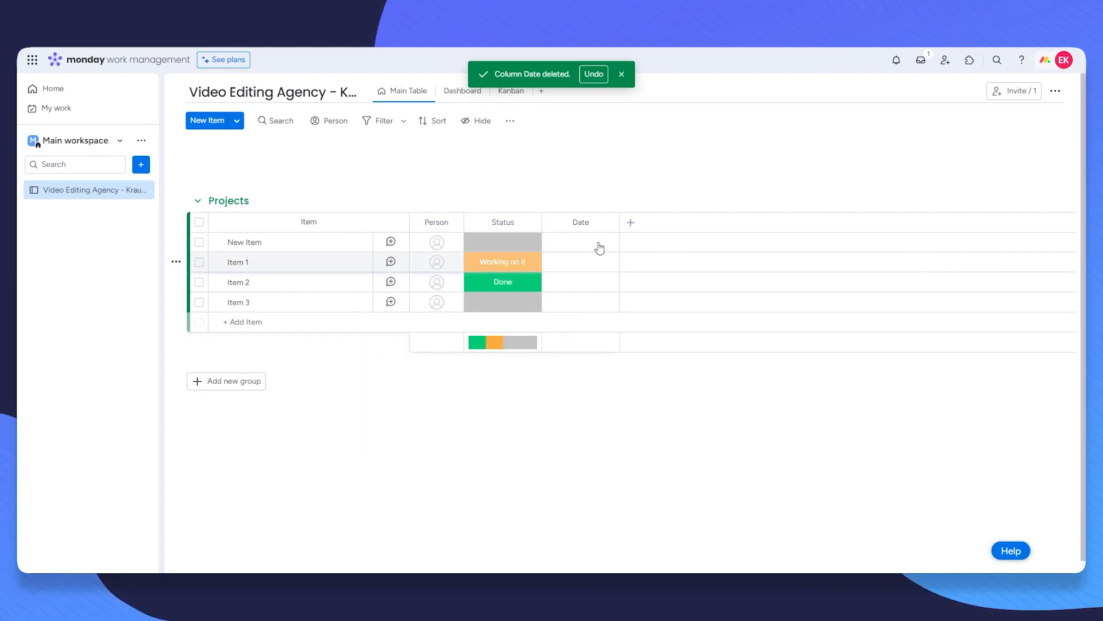
click(630, 222)
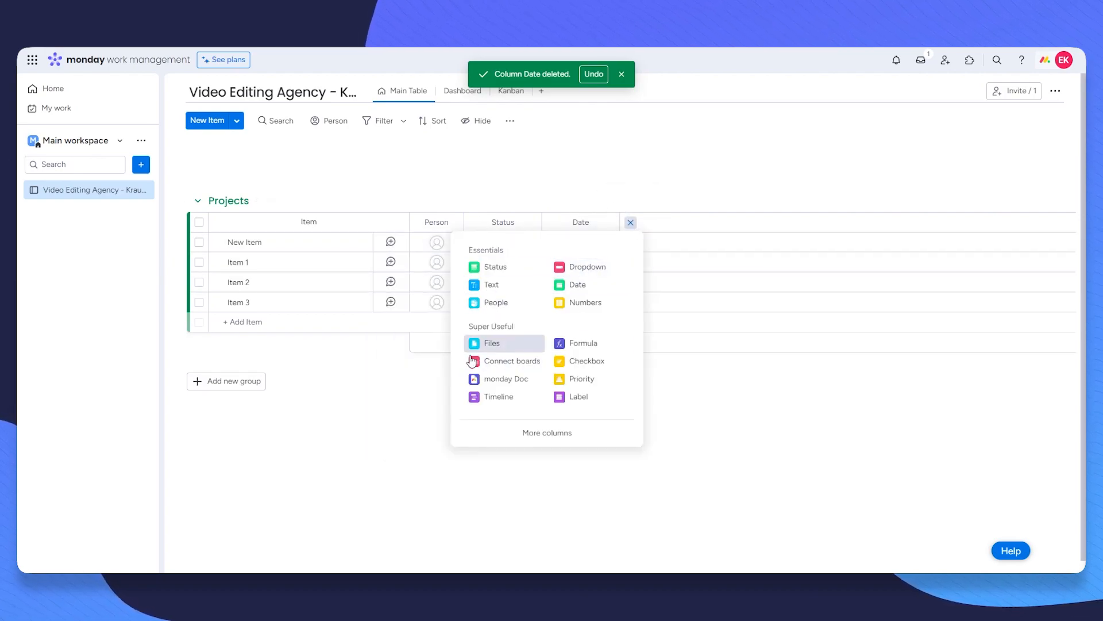
Step: Add a Numbers column to the Projects board from the full column catalogue
click(539, 433)
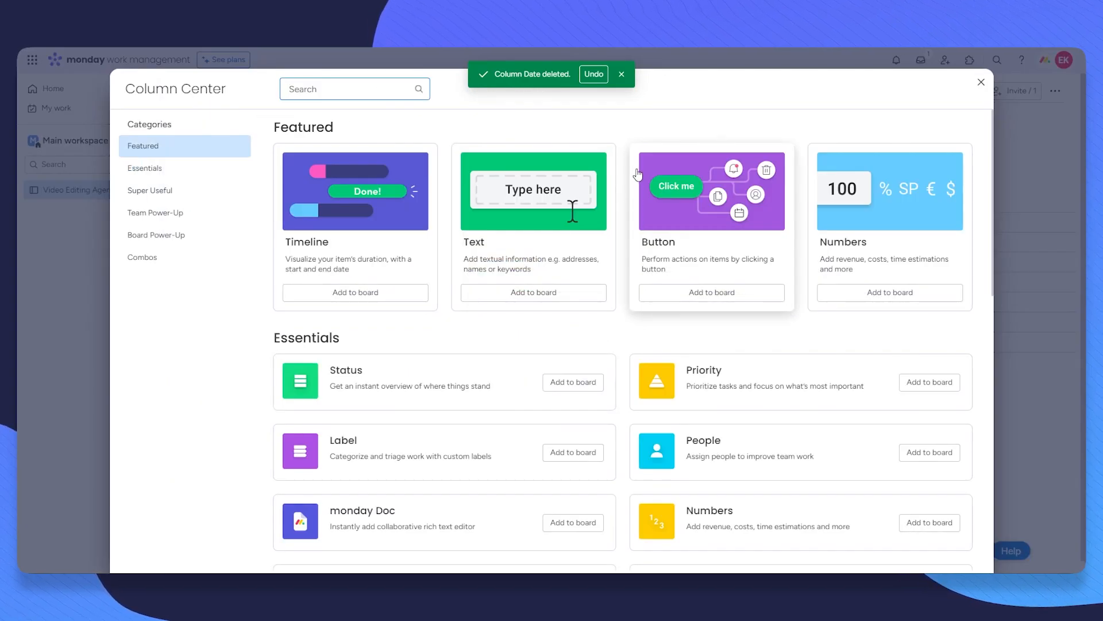
scroll(647, 323, down, 8)
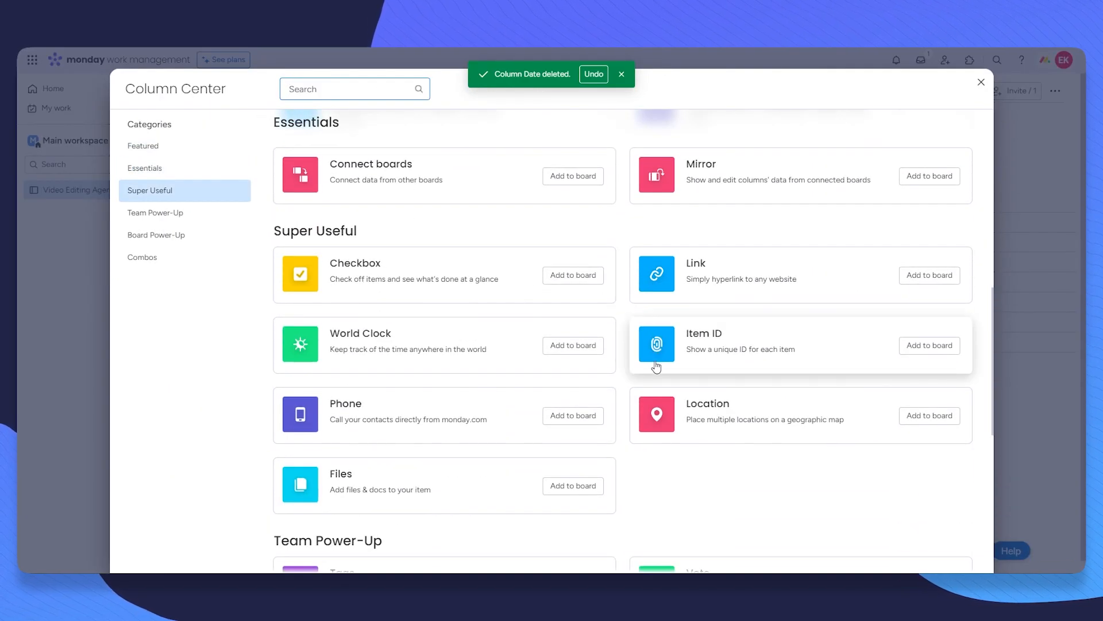
scroll(648, 342, down, 5)
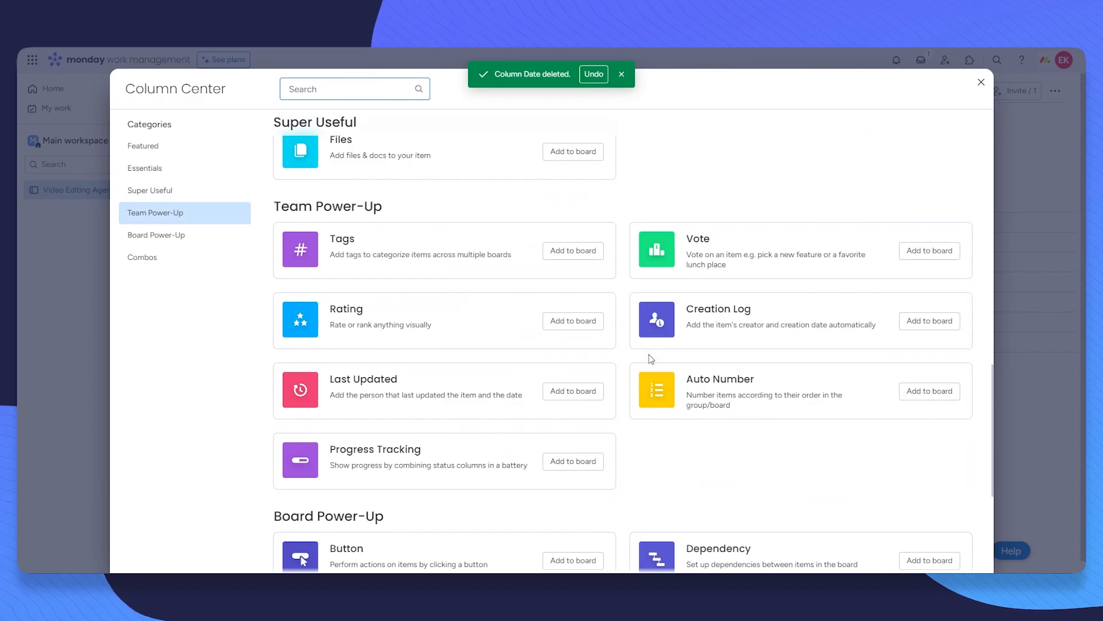
scroll(661, 344, up, 8)
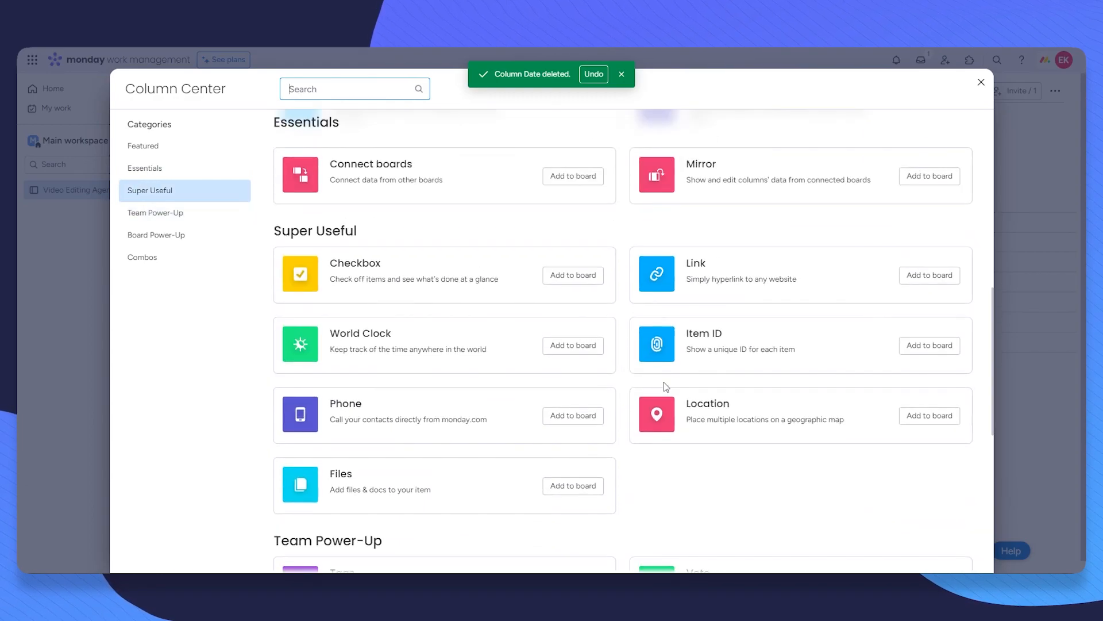
scroll(748, 351, up, 4)
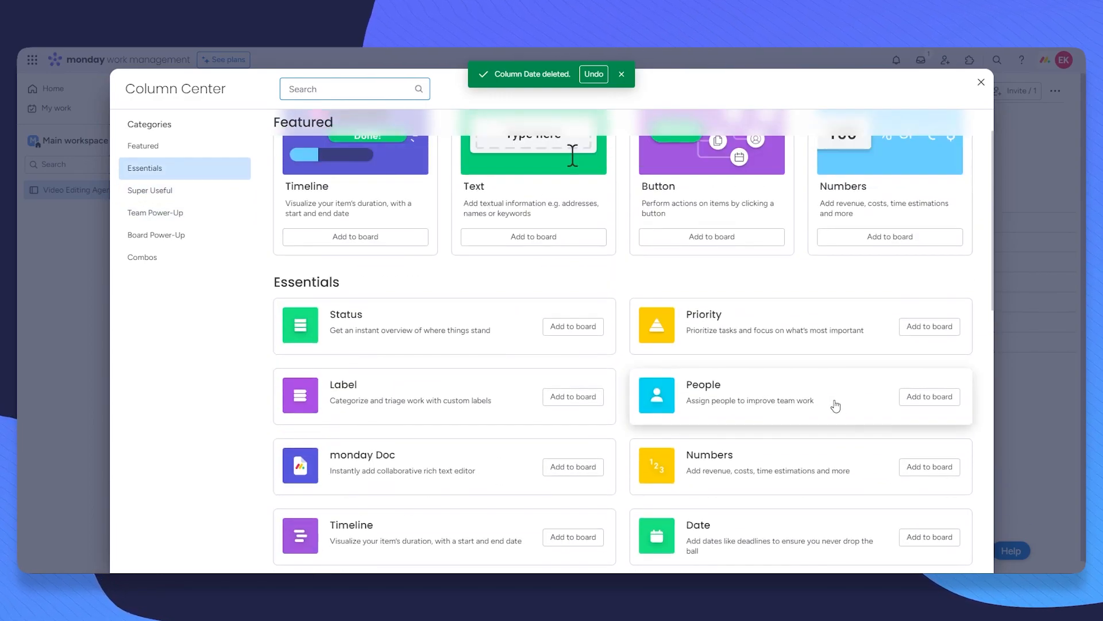
click(924, 467)
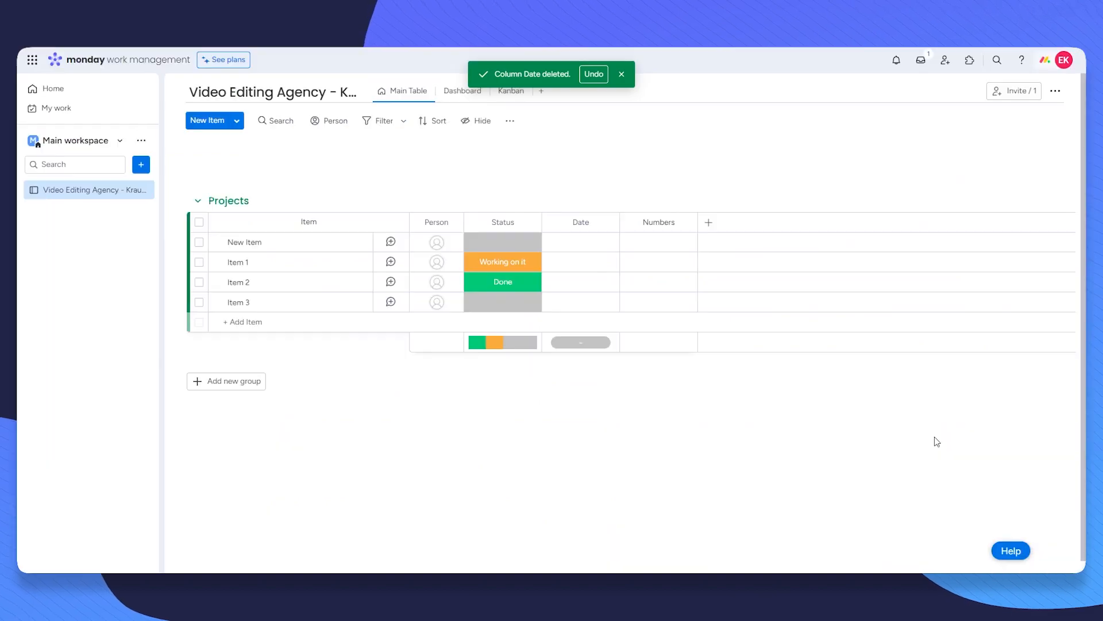
Step: Search the column catalogue for Email and add an Email column
click(708, 223)
click(626, 433)
scroll(645, 414, down, 2)
scroll(606, 412, up, 2)
scroll(442, 362, down, 3)
text(Email)
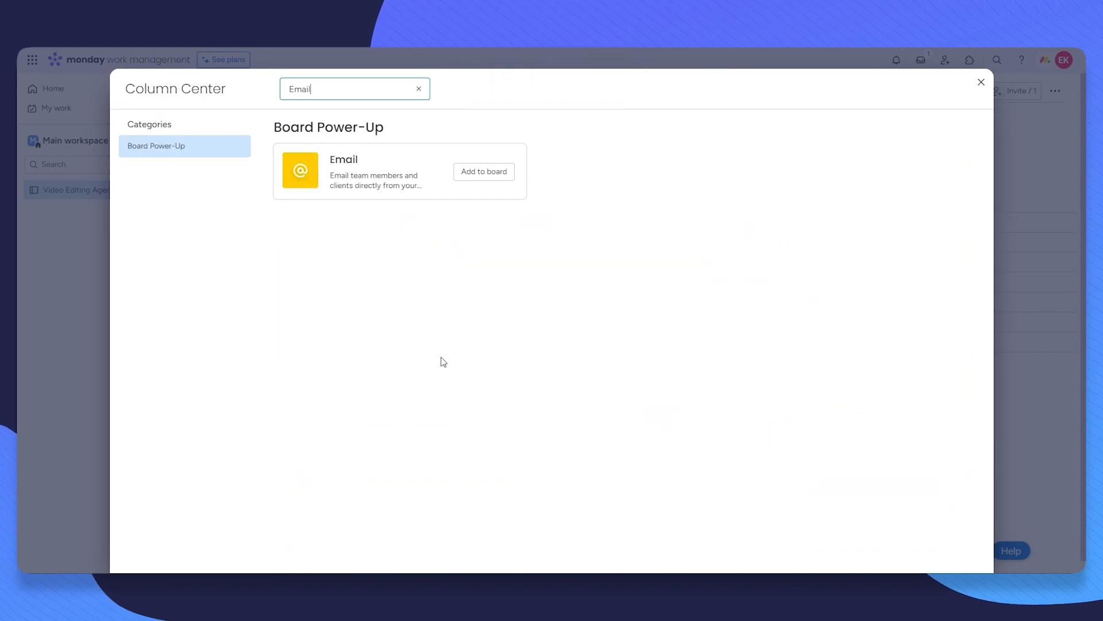
click(485, 171)
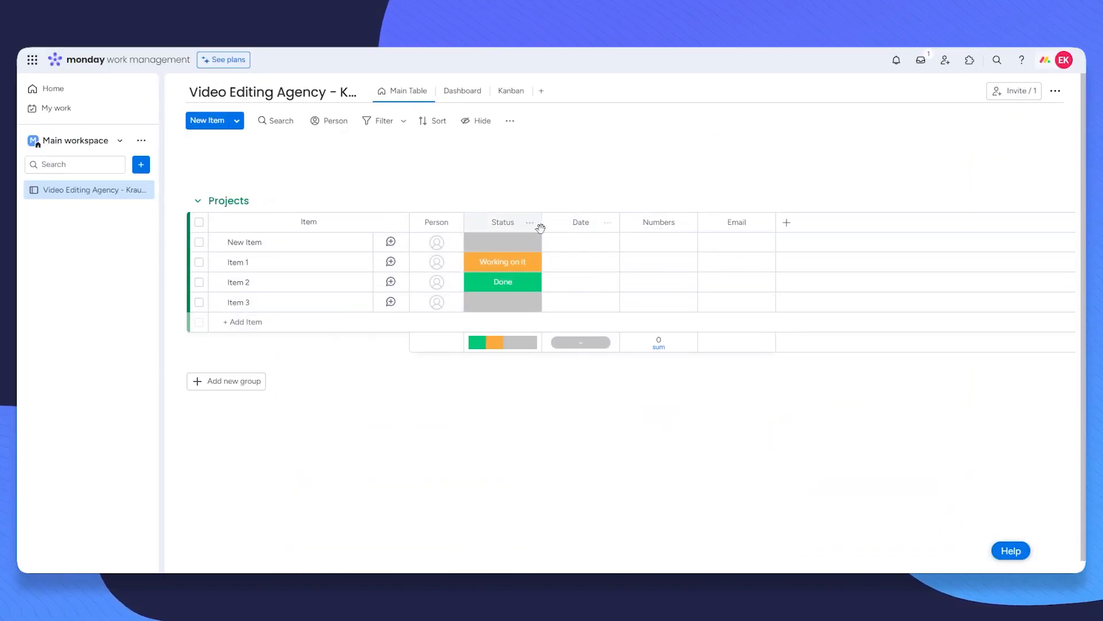
Step: Rename the Numbers column to Budget
click(661, 222)
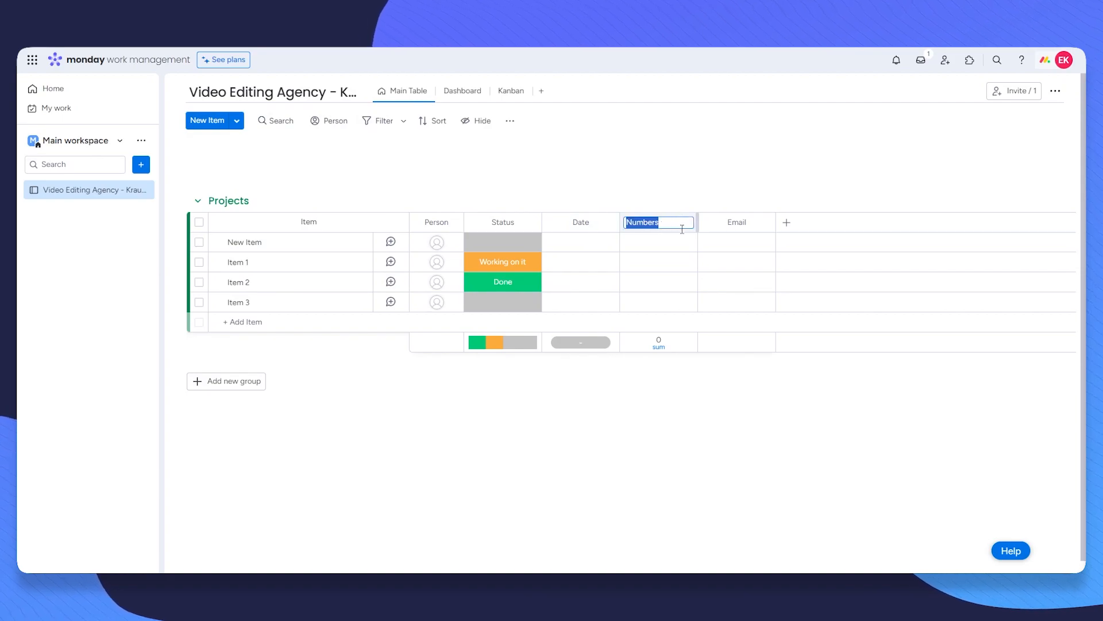
text(Budget)
key(Return)
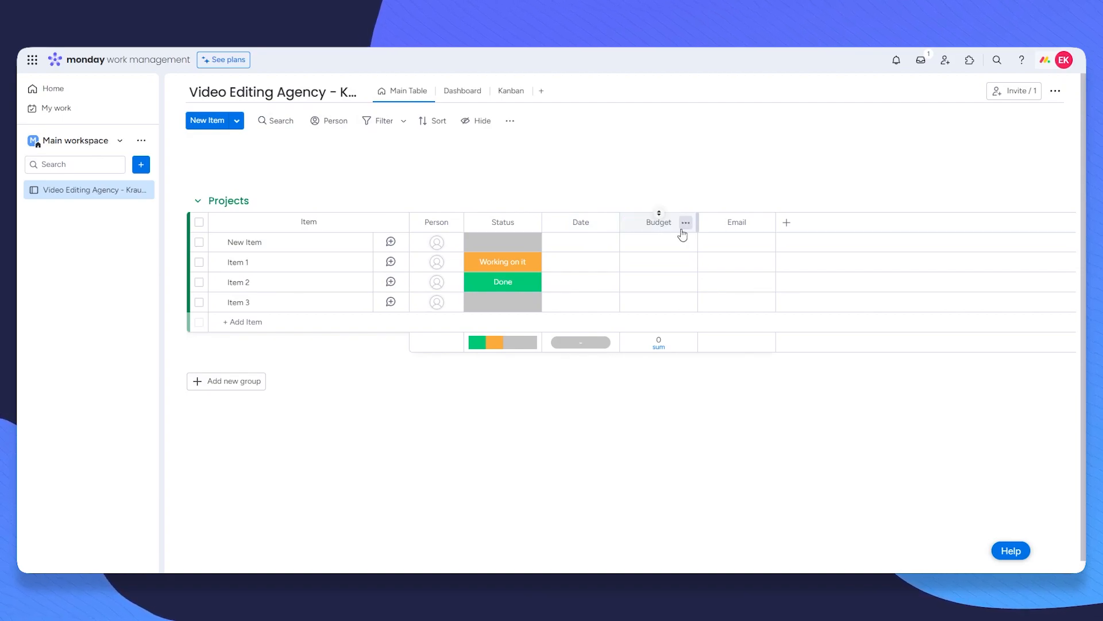
Step: Delete all four existing items, then start typing a new item in Projects
click(200, 243)
click(199, 262)
click(199, 282)
click(199, 303)
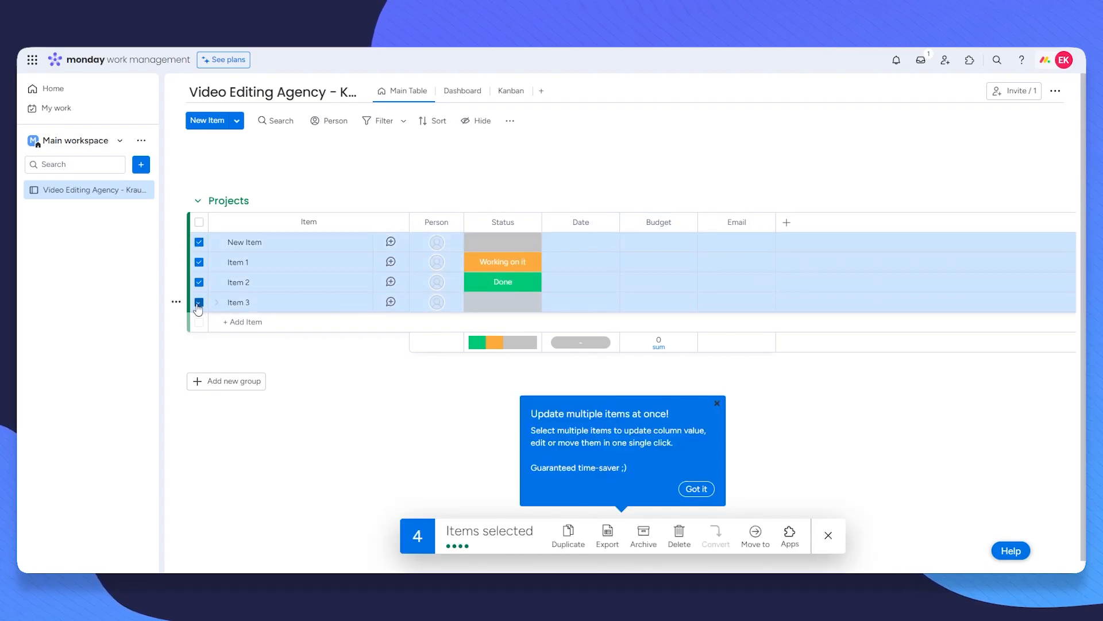
click(679, 538)
click(663, 330)
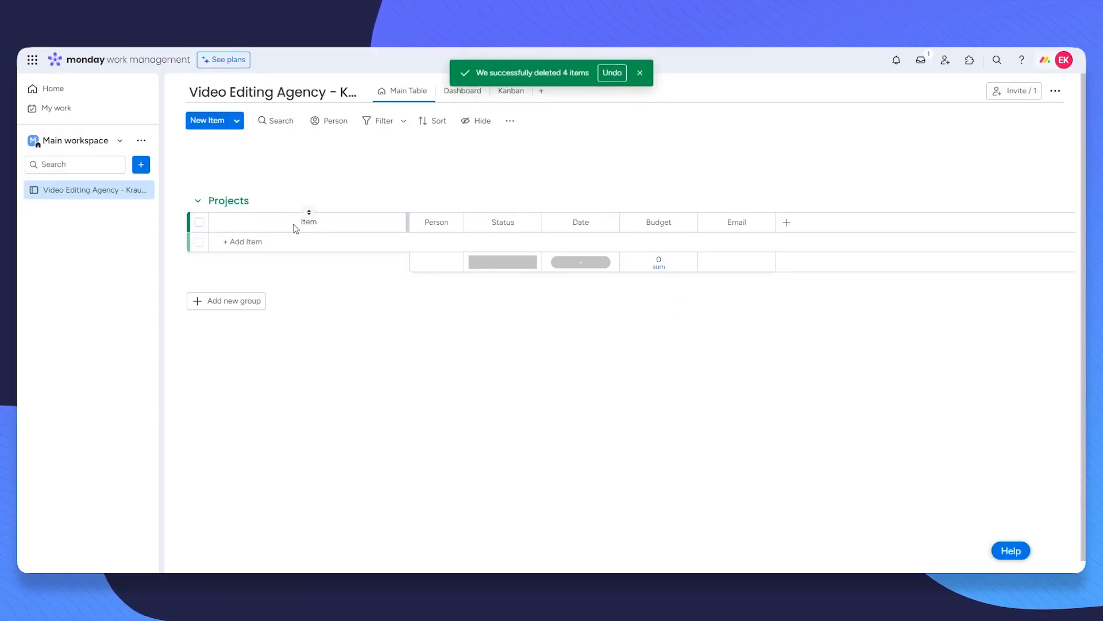
click(258, 241)
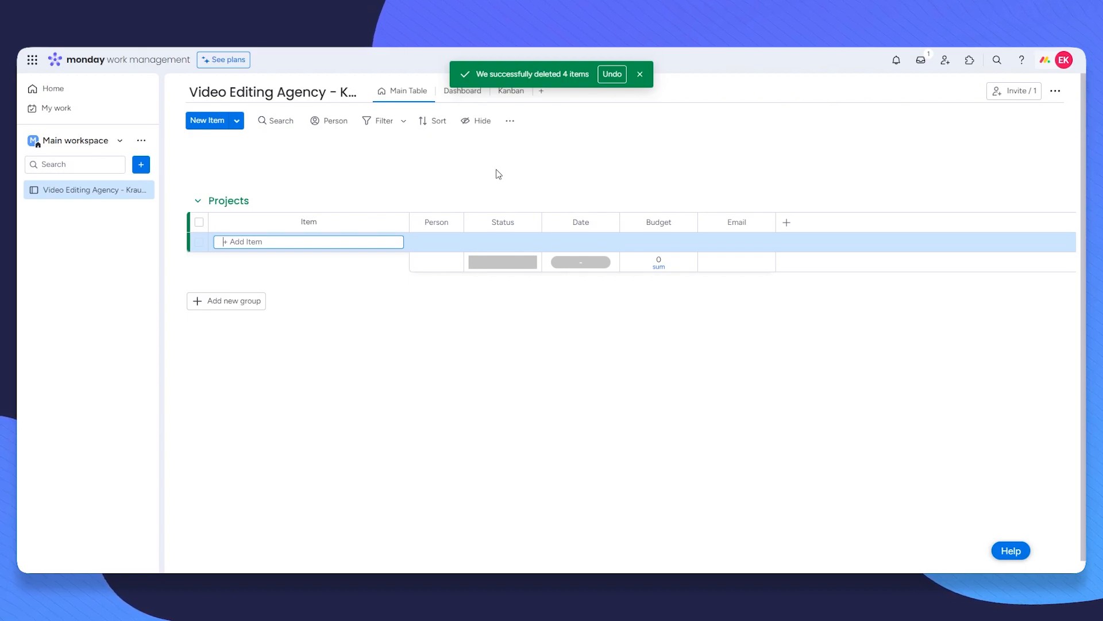
text(Mr)
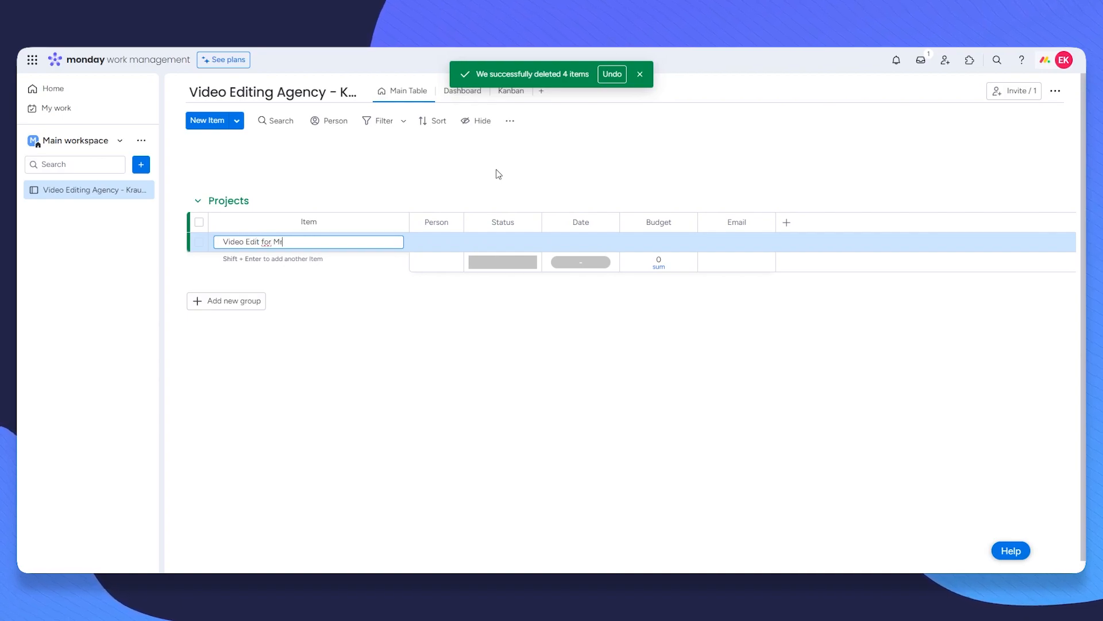
Step: Finish naming the new Video Edit item and assign the suggested person to it
text(ast)
key(Return)
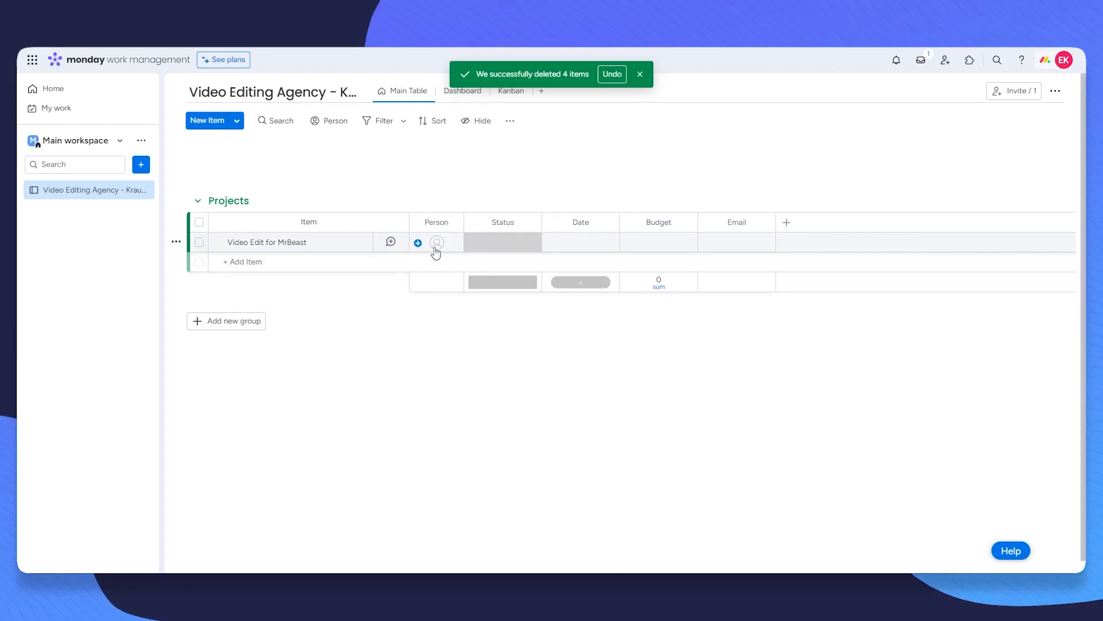
click(463, 244)
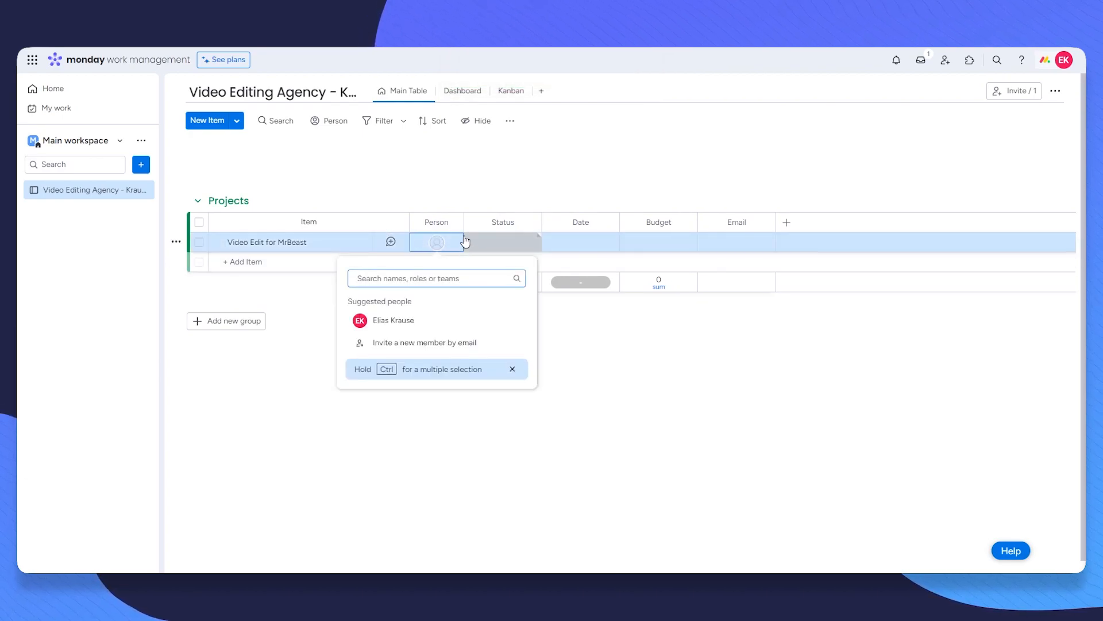
click(390, 328)
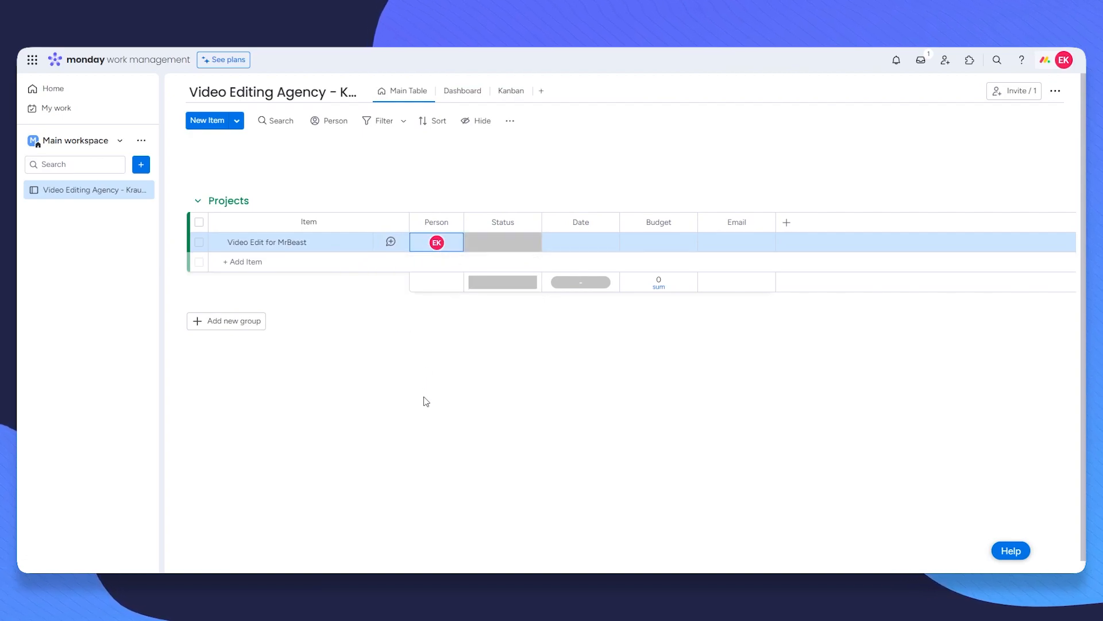
click(427, 401)
Step: Add a new Start status label and move it to the top of the labels
click(520, 248)
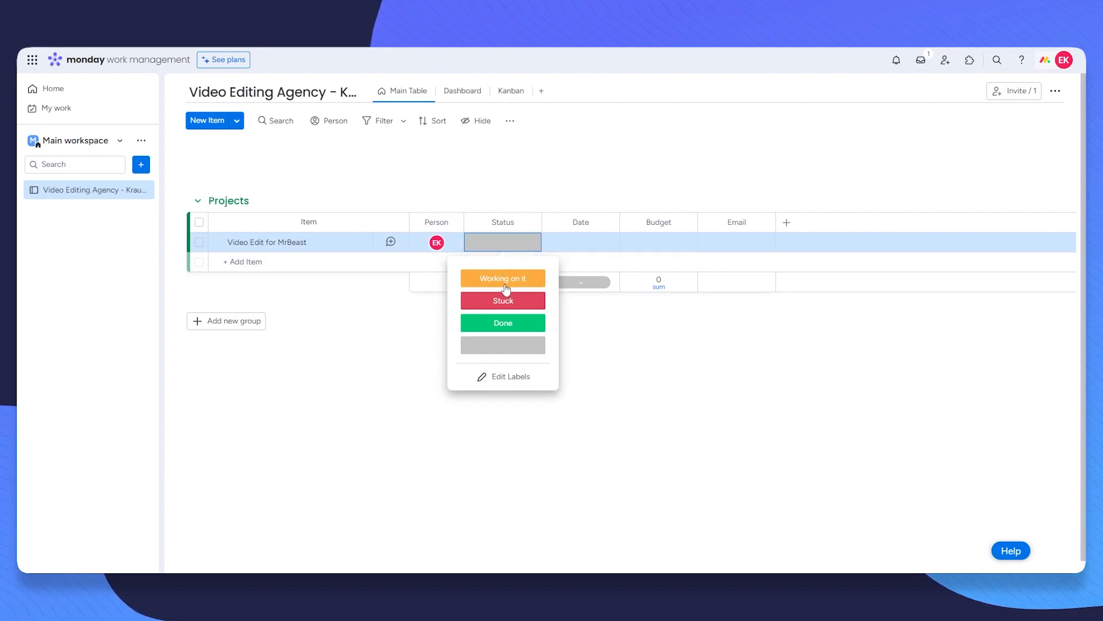
click(499, 378)
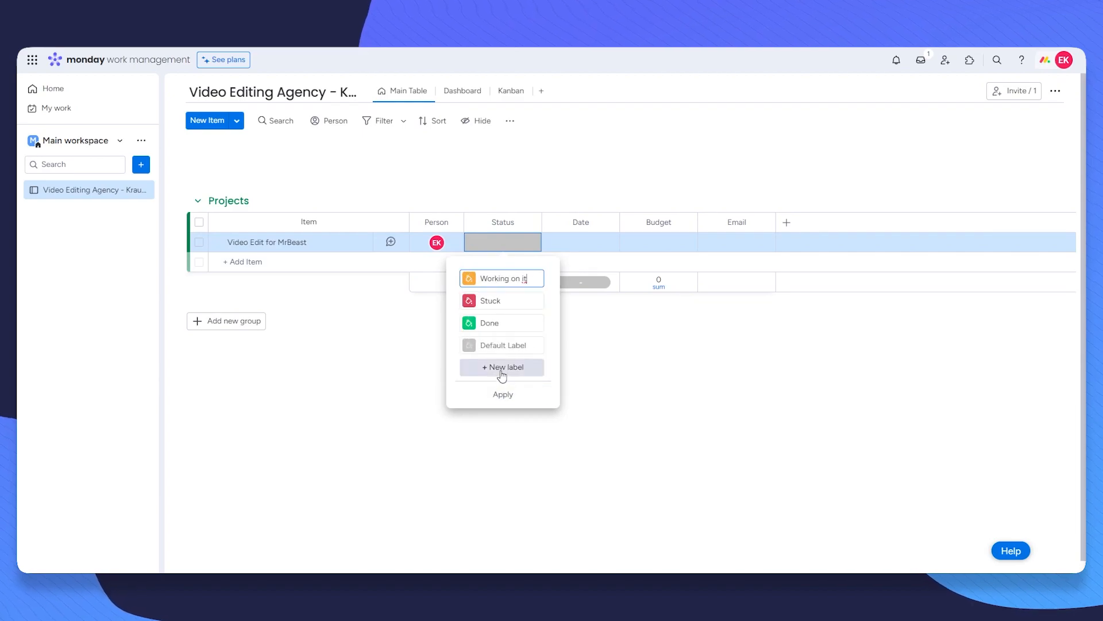
click(484, 371)
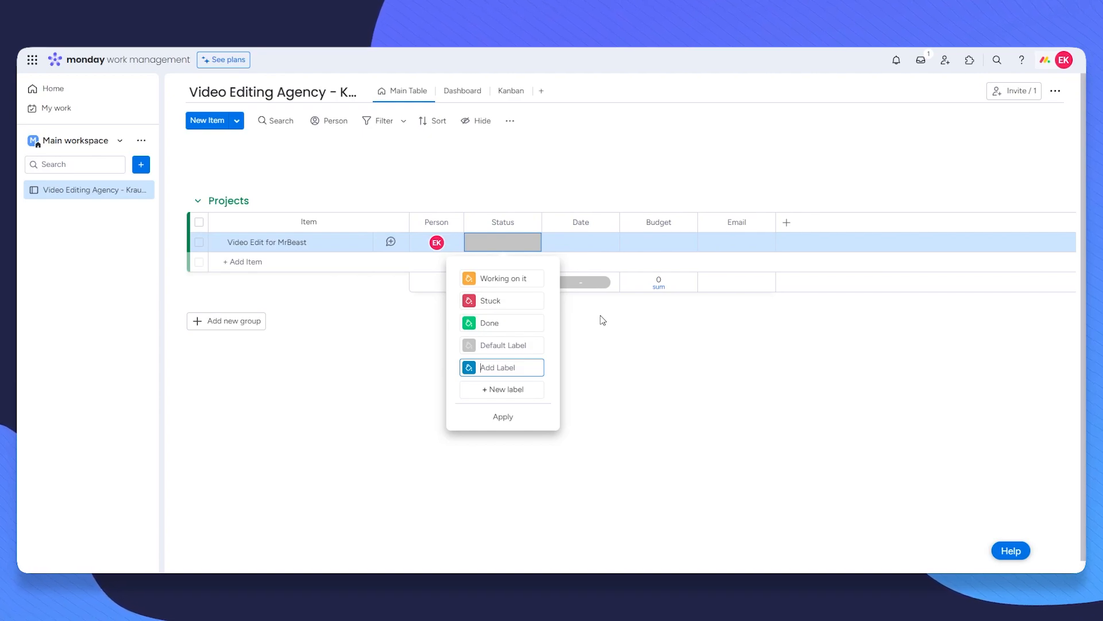
right_click(454, 323)
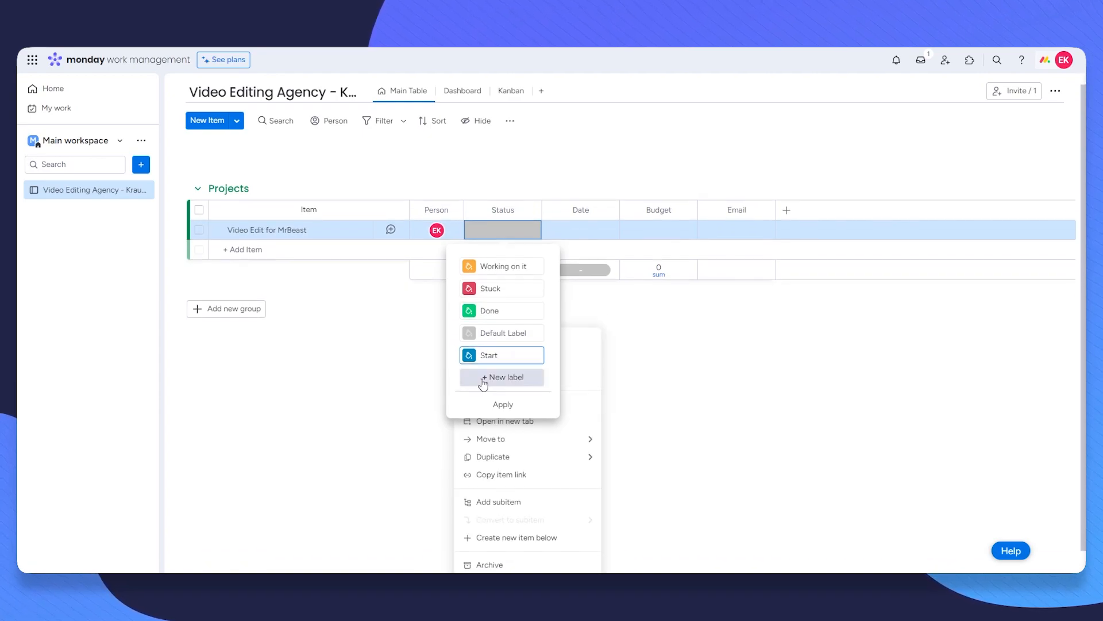
click(552, 338)
drag(456, 354, 468, 261)
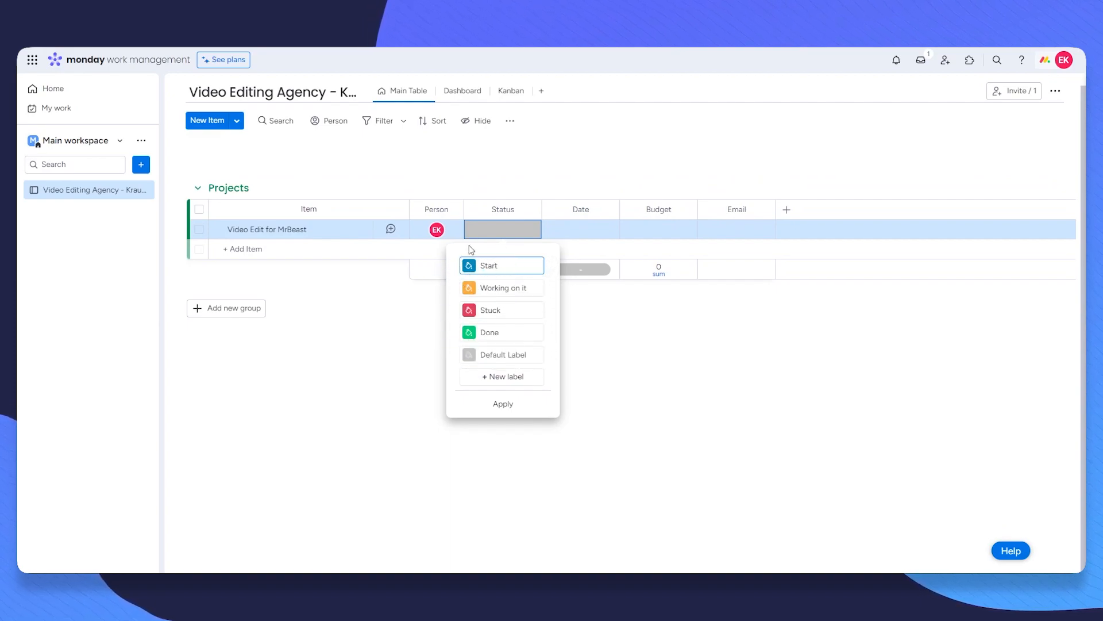
click(503, 403)
click(483, 236)
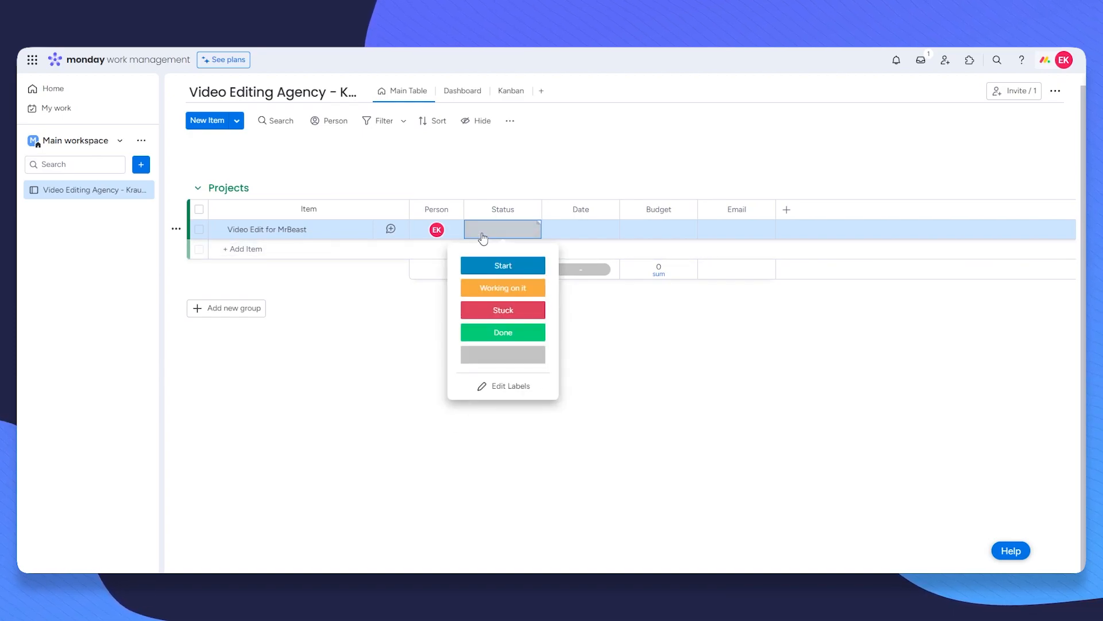
Step: Set the item's status to Start and rename the Date column to End Date
click(503, 269)
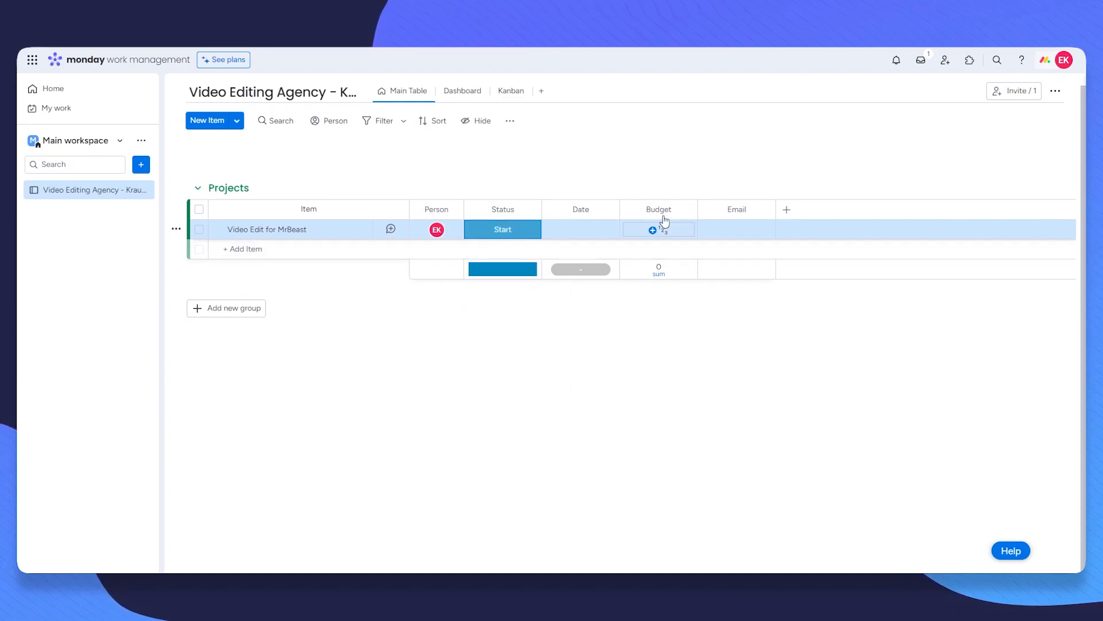
click(578, 209)
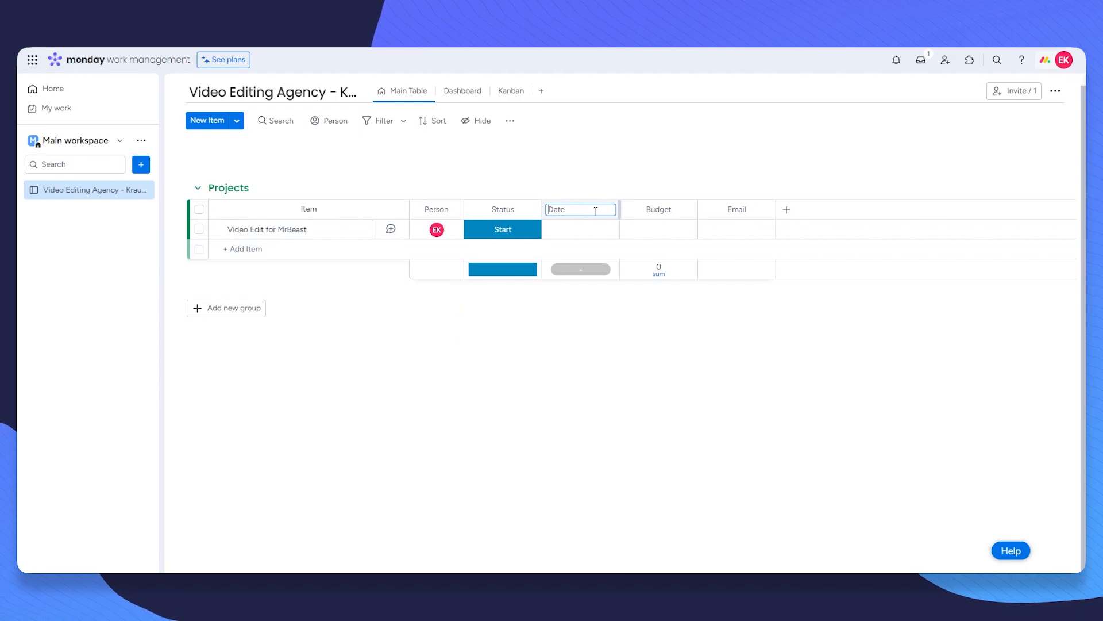
key(Return)
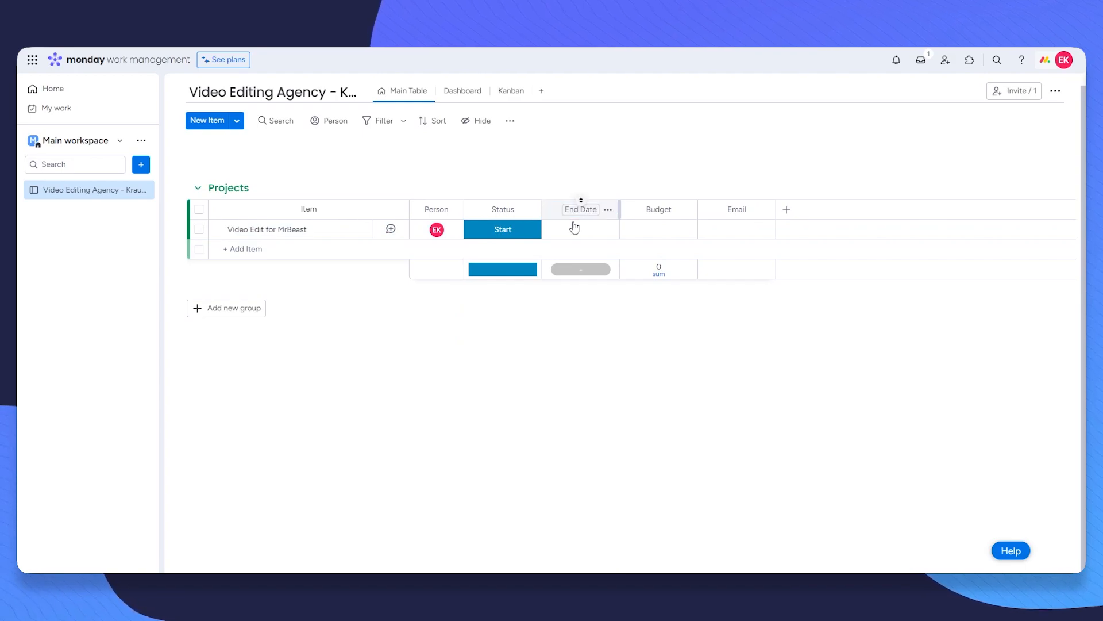
Step: Set the item's end date to 24 November and its budget to $10,000
click(581, 230)
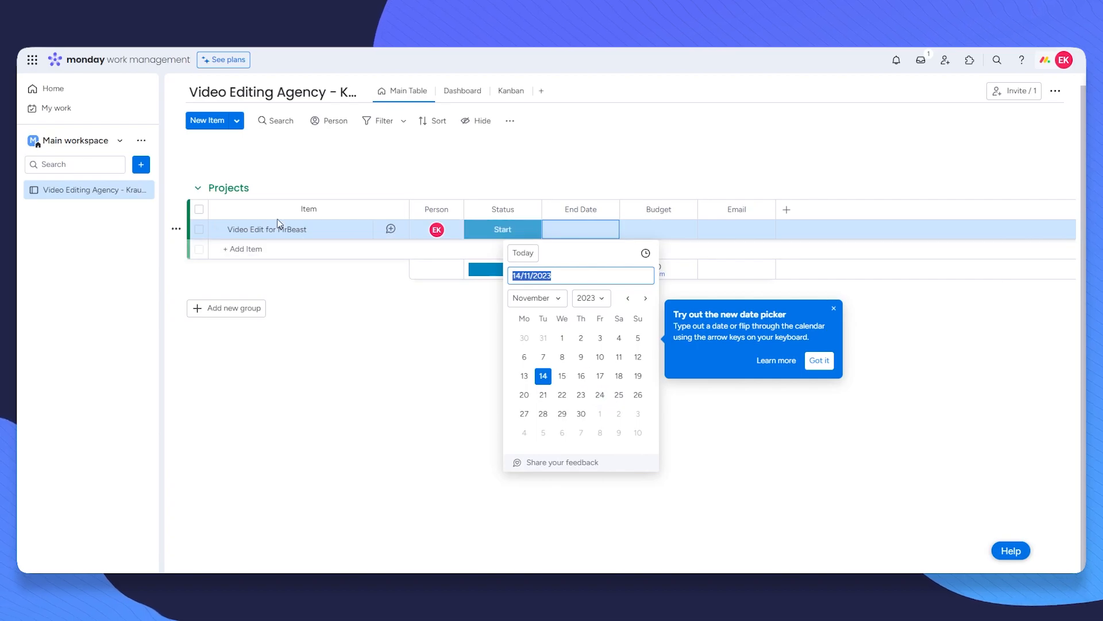
click(600, 395)
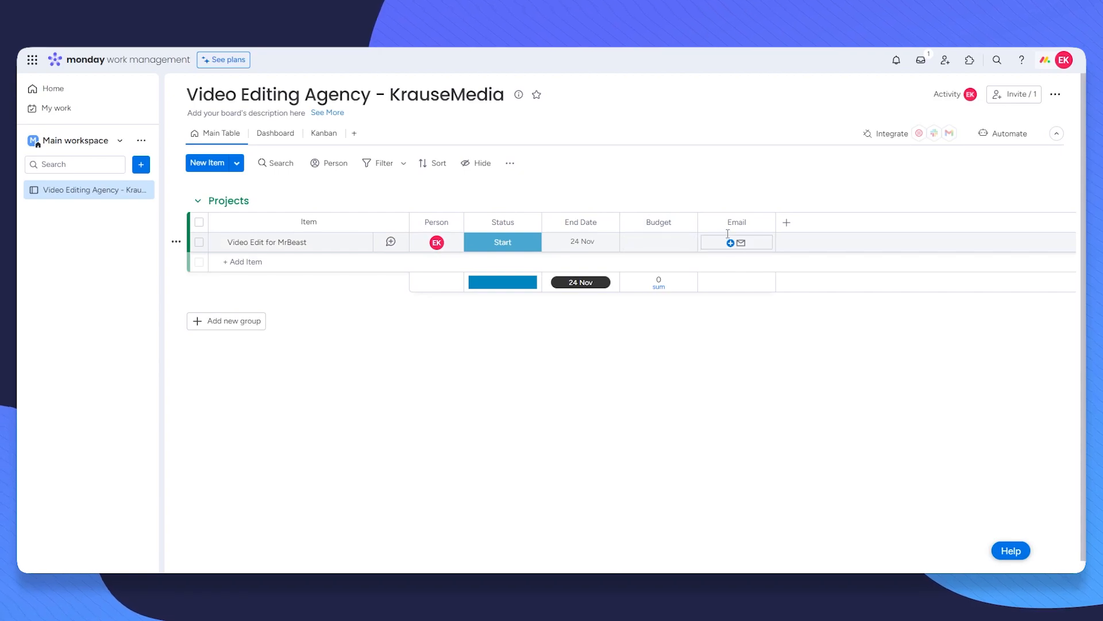
click(659, 242)
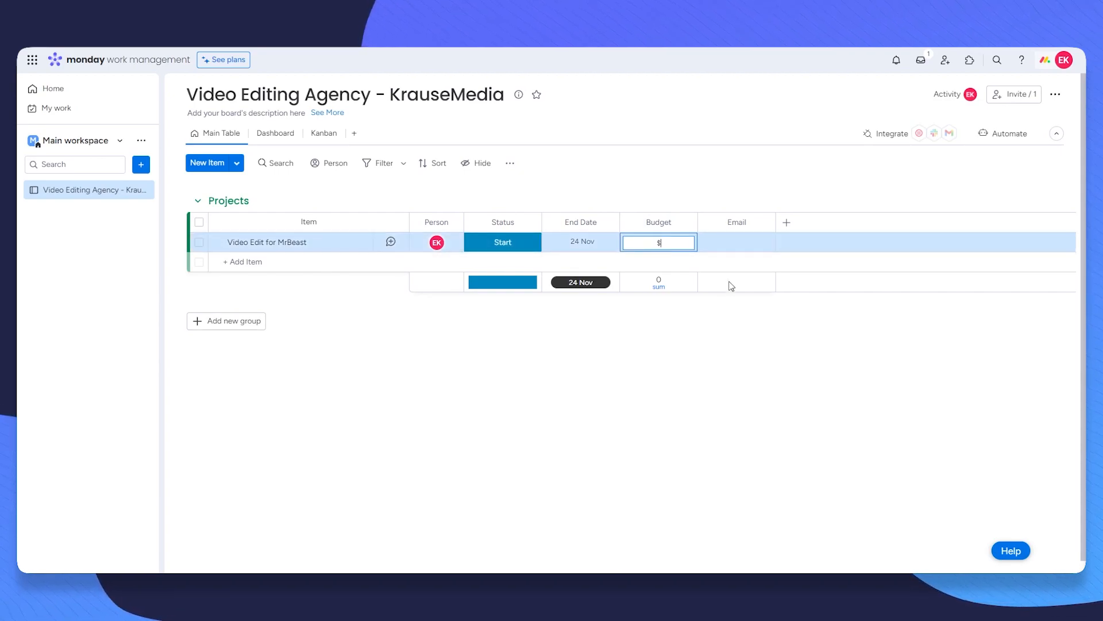
key(Return)
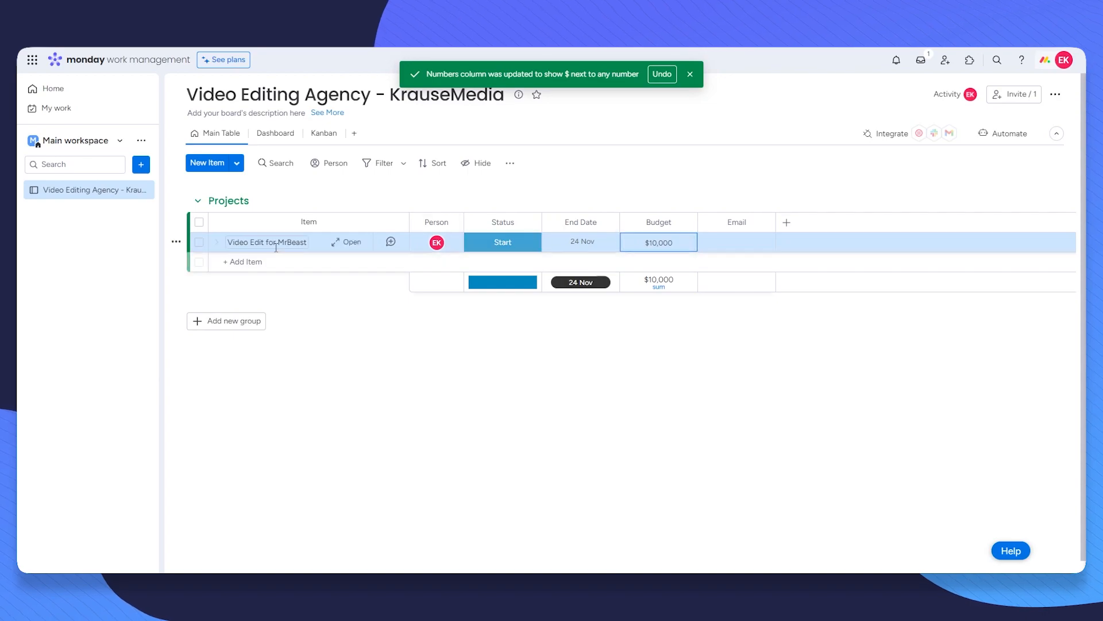
Step: Enter the client's e-mail address in the item's Email cell with short display text
click(741, 247)
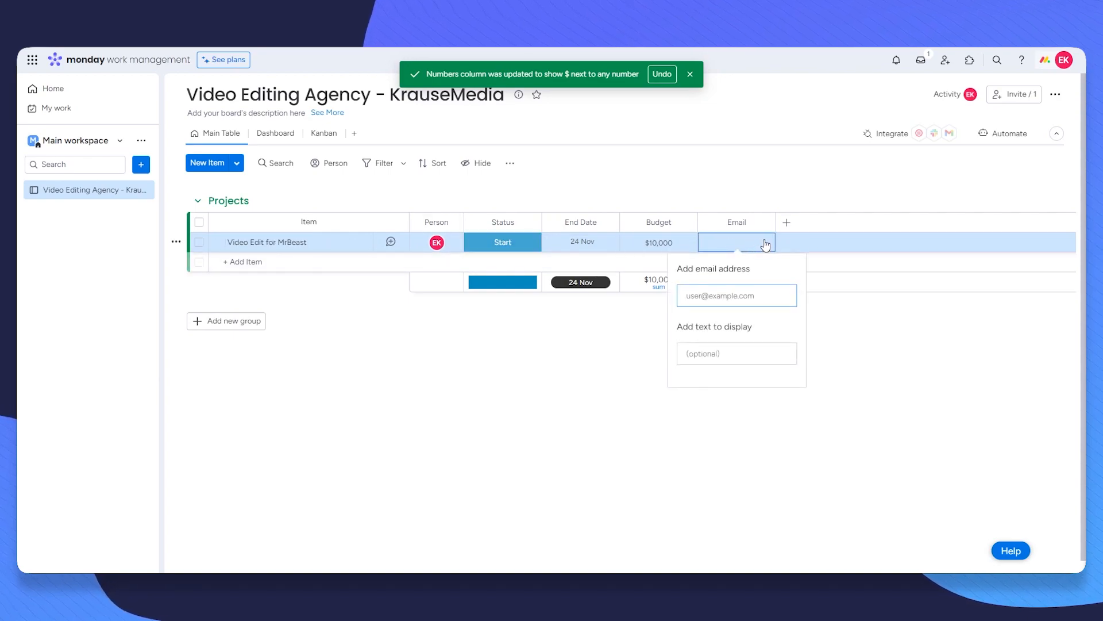
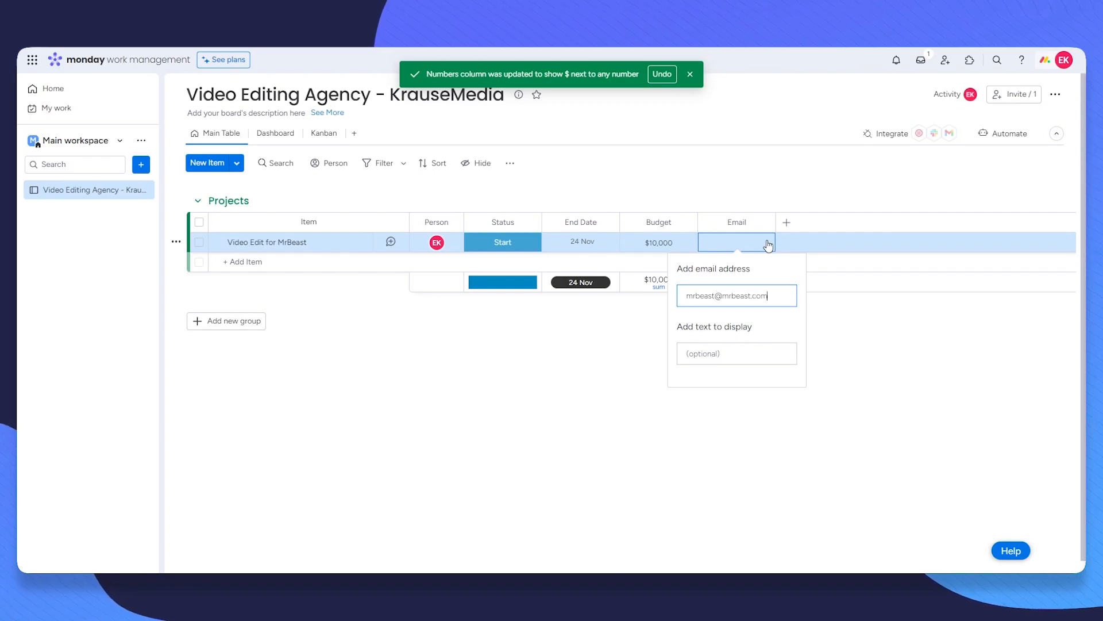
click(728, 347)
click(787, 309)
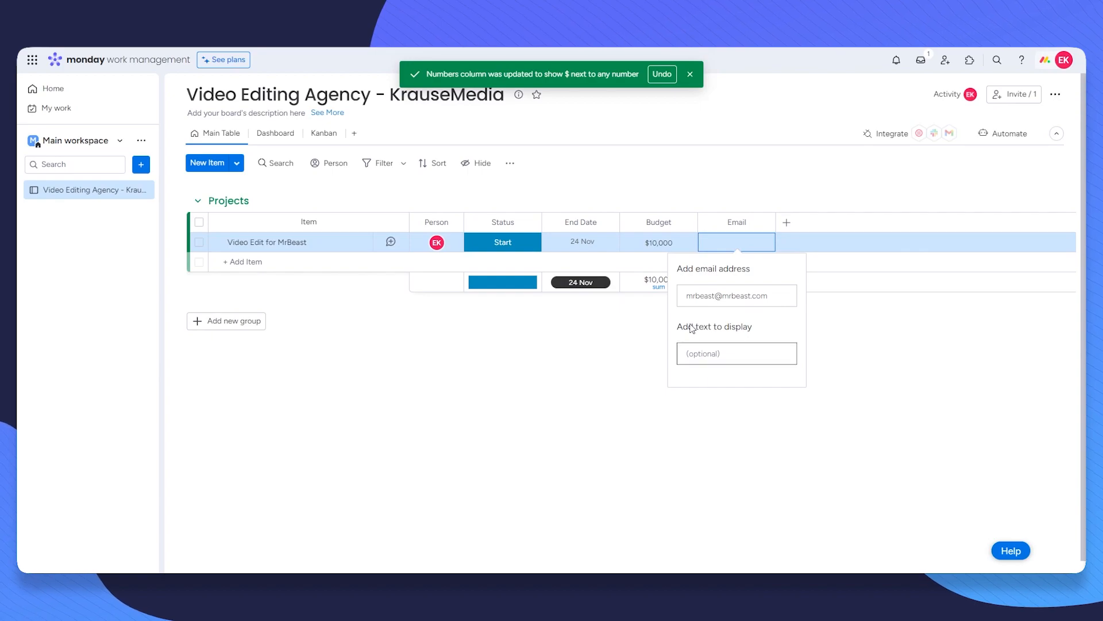
text(MrBeast)
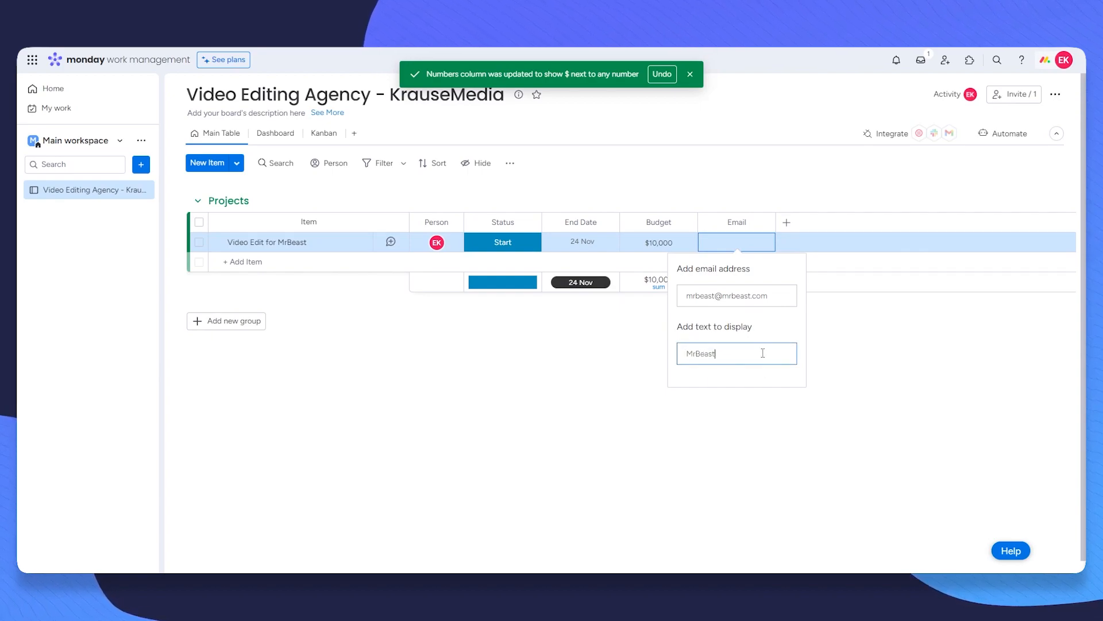
key(Return)
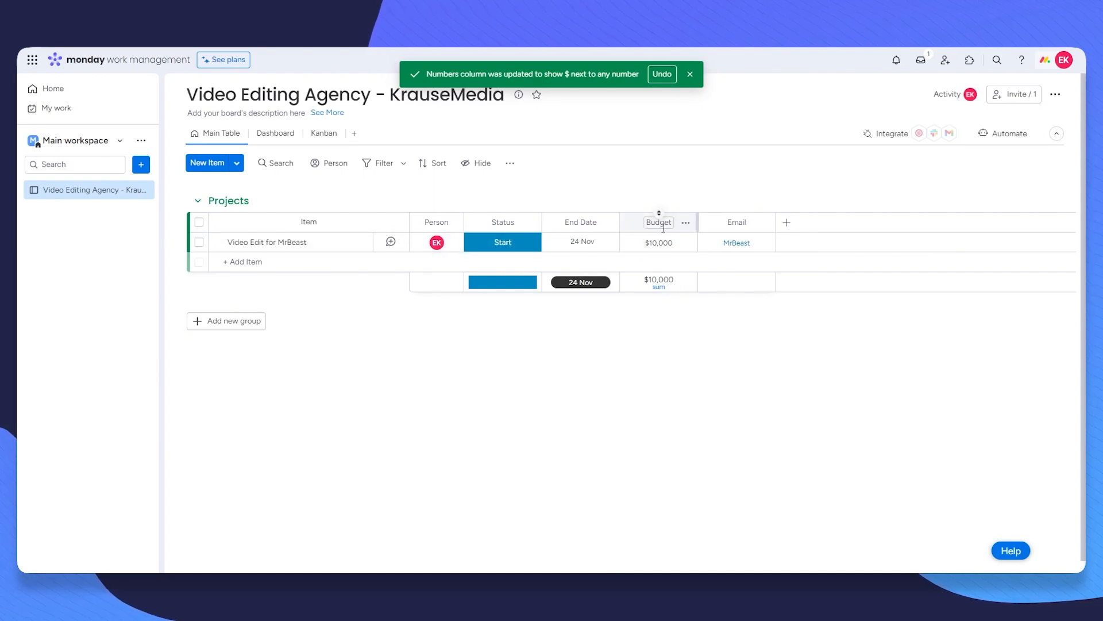
click(278, 264)
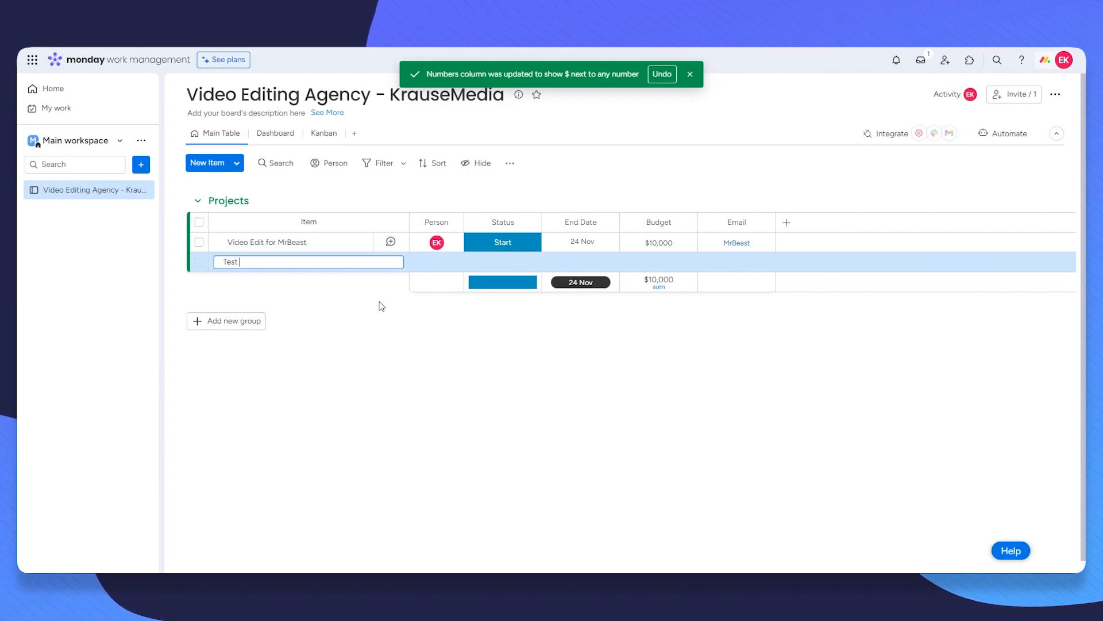
key(Return)
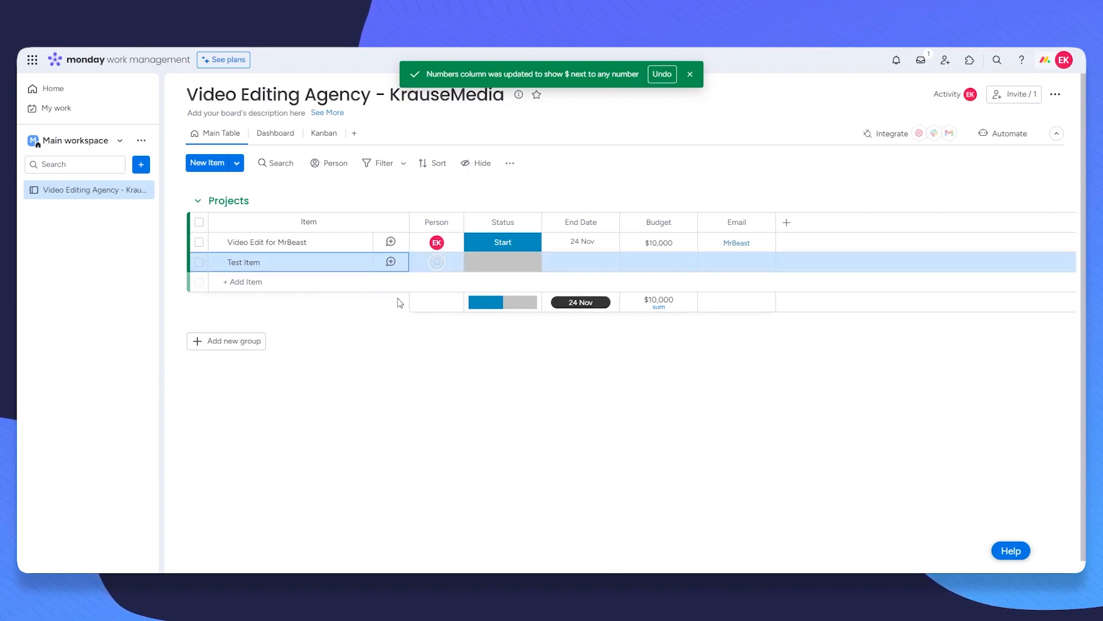
click(661, 262)
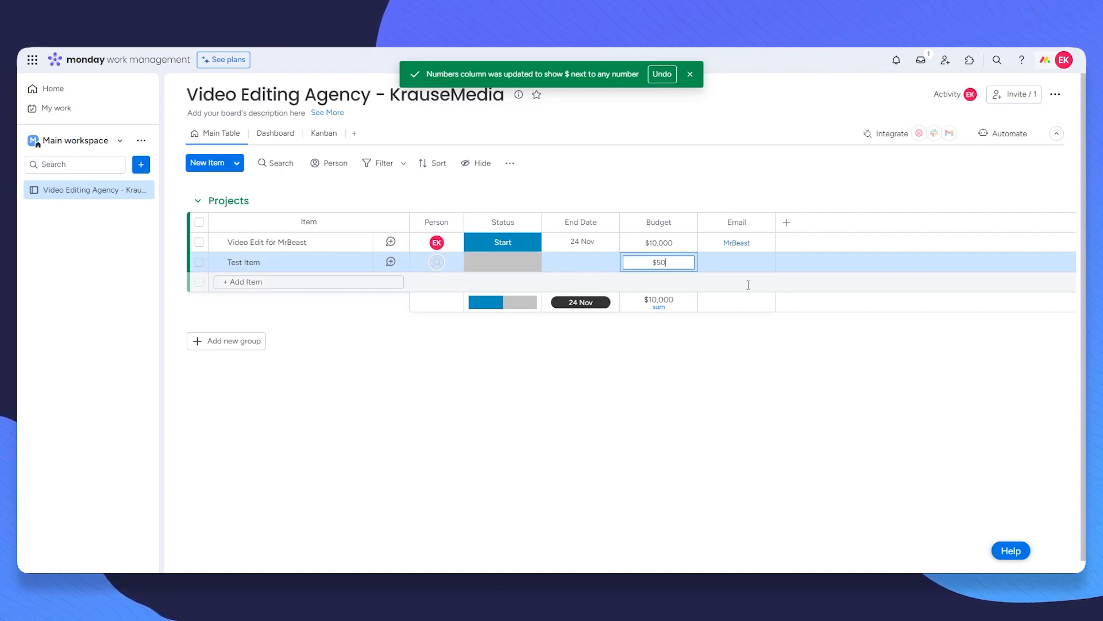
key(Return)
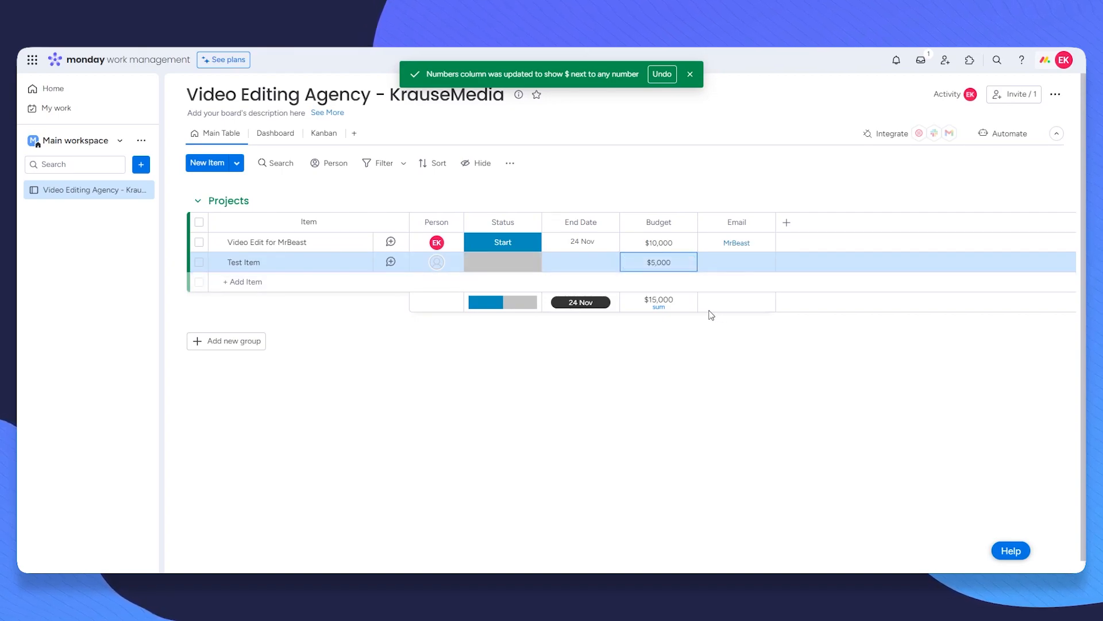
click(697, 359)
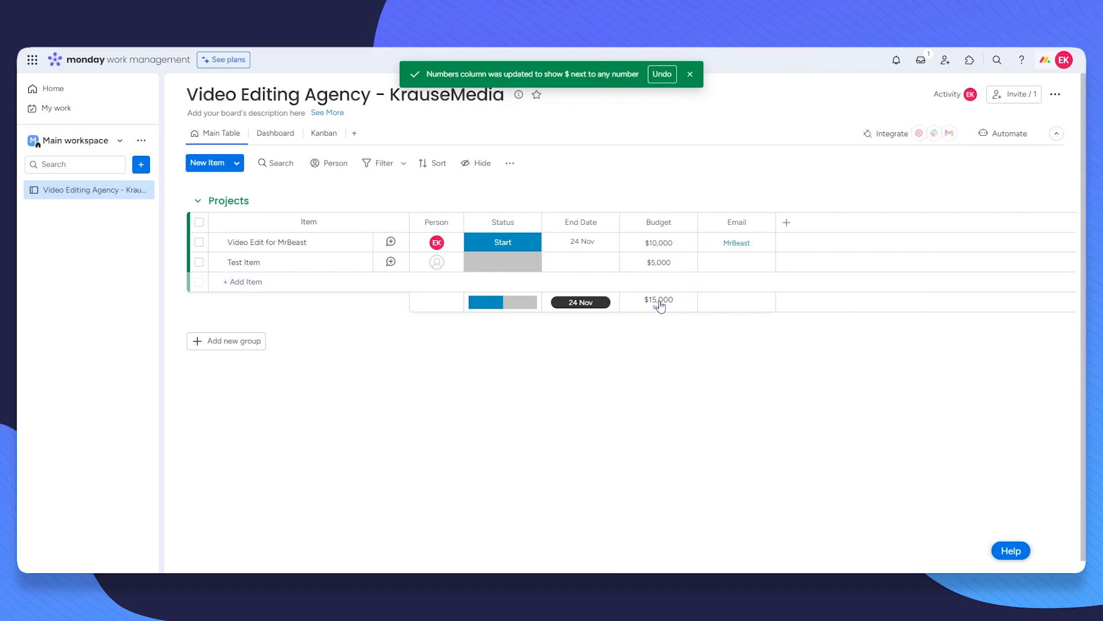
click(501, 267)
click(511, 318)
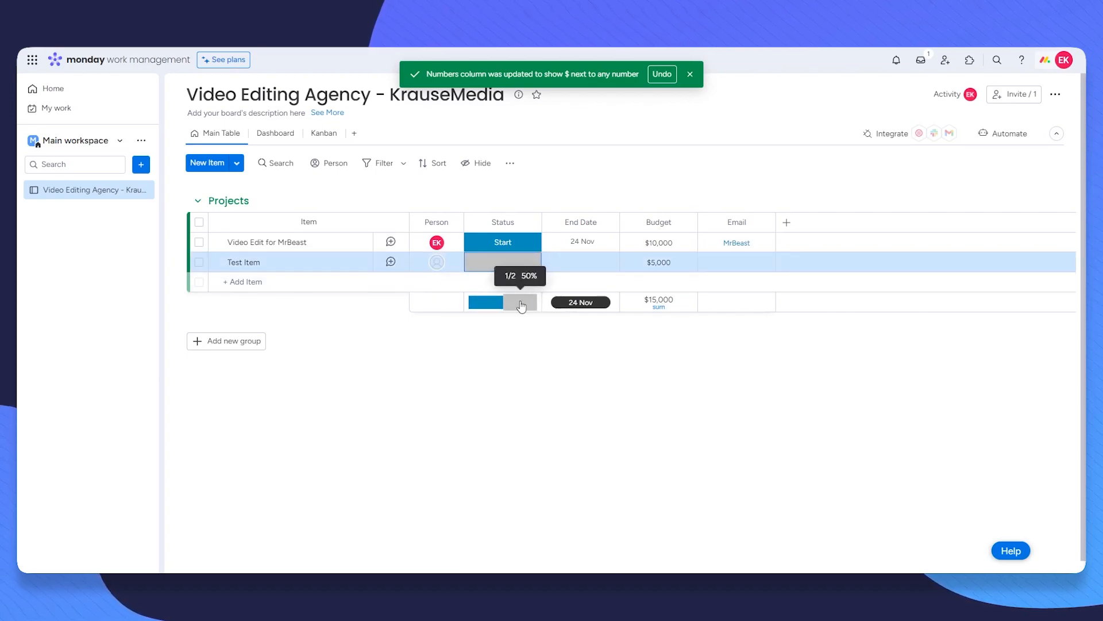
click(503, 262)
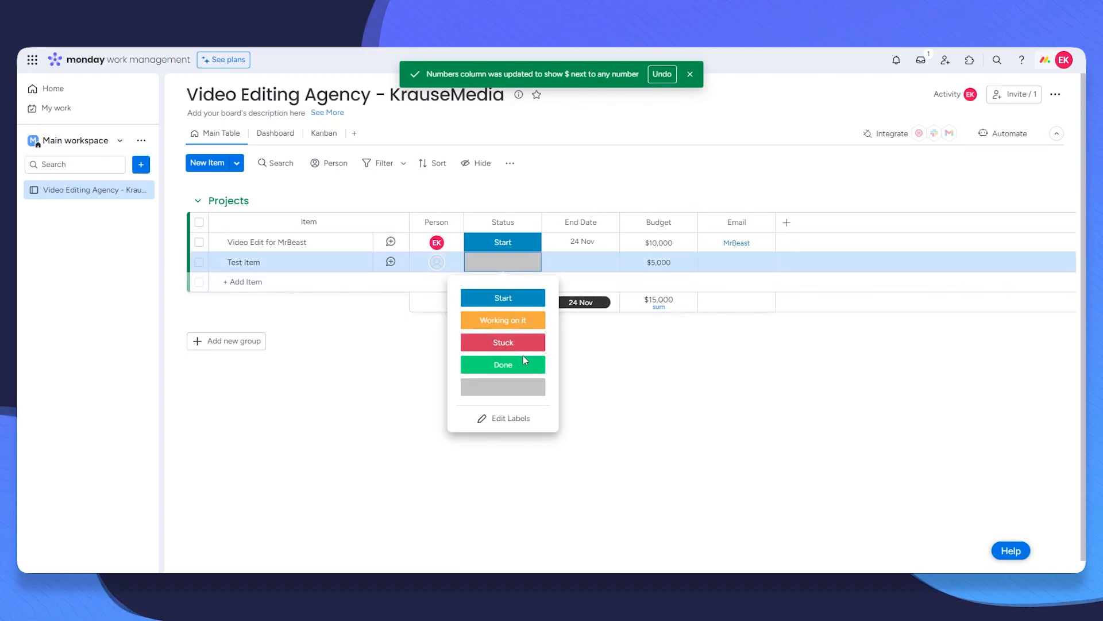
click(509, 319)
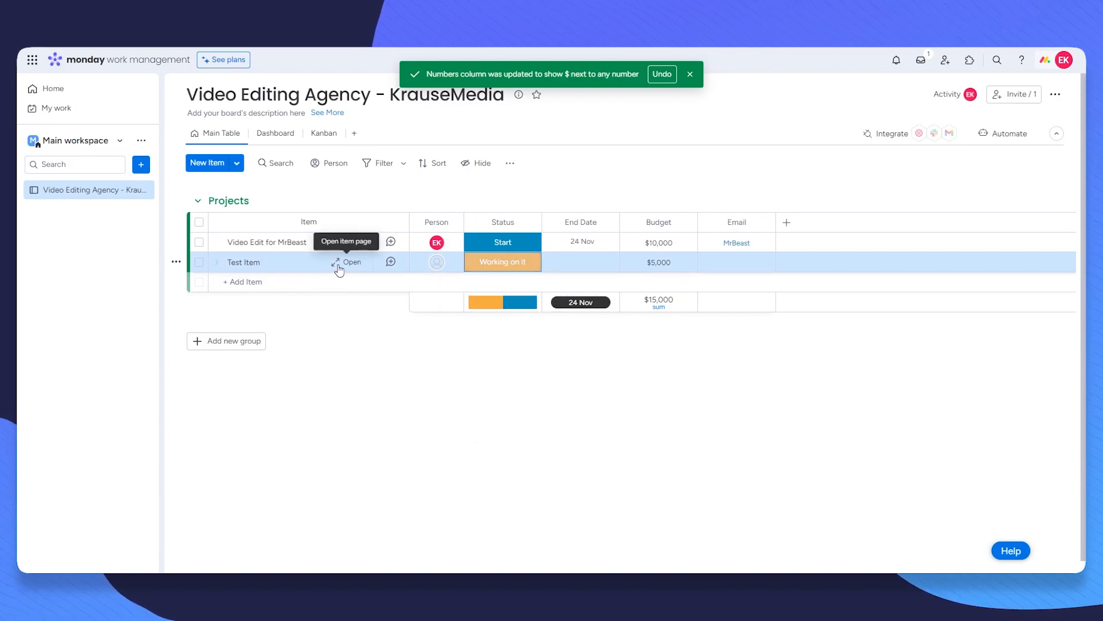
mouse_move(488, 305)
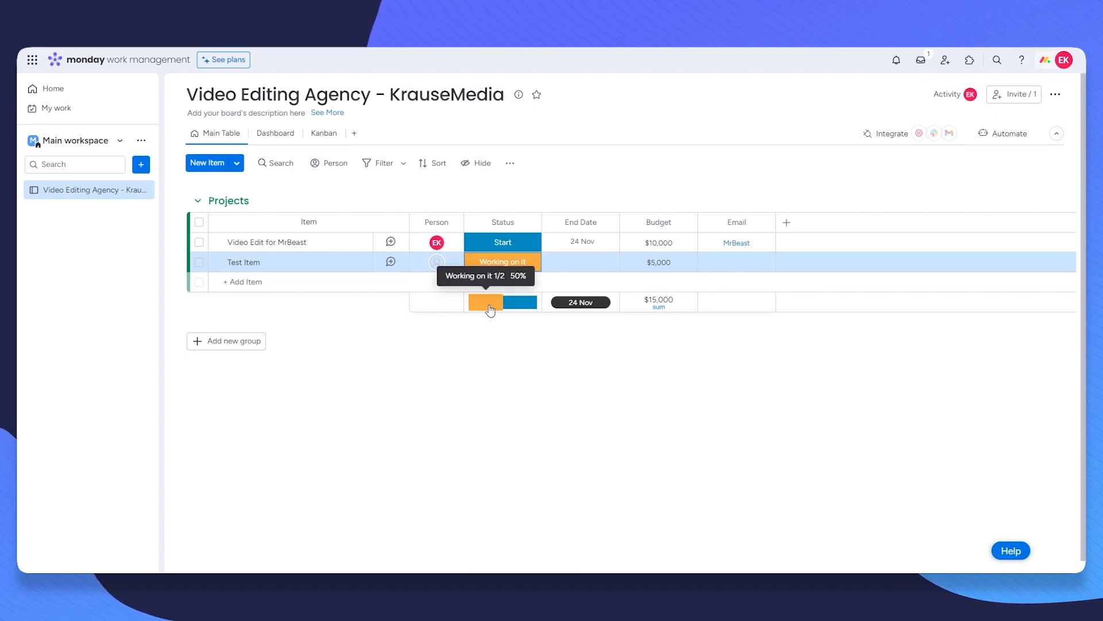
mouse_move(533, 306)
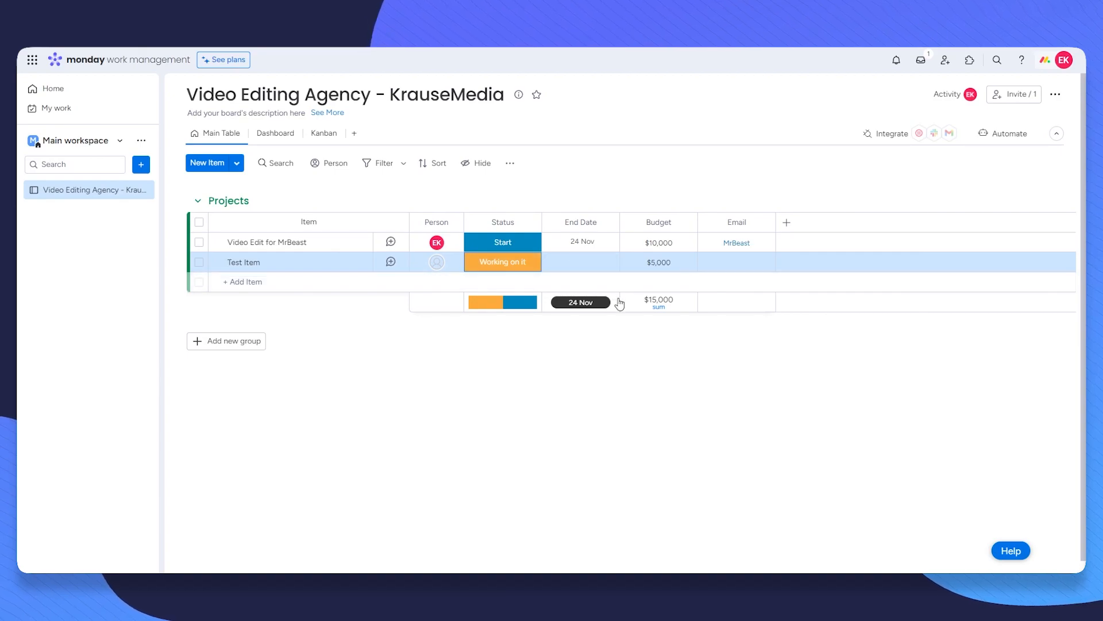
click(198, 262)
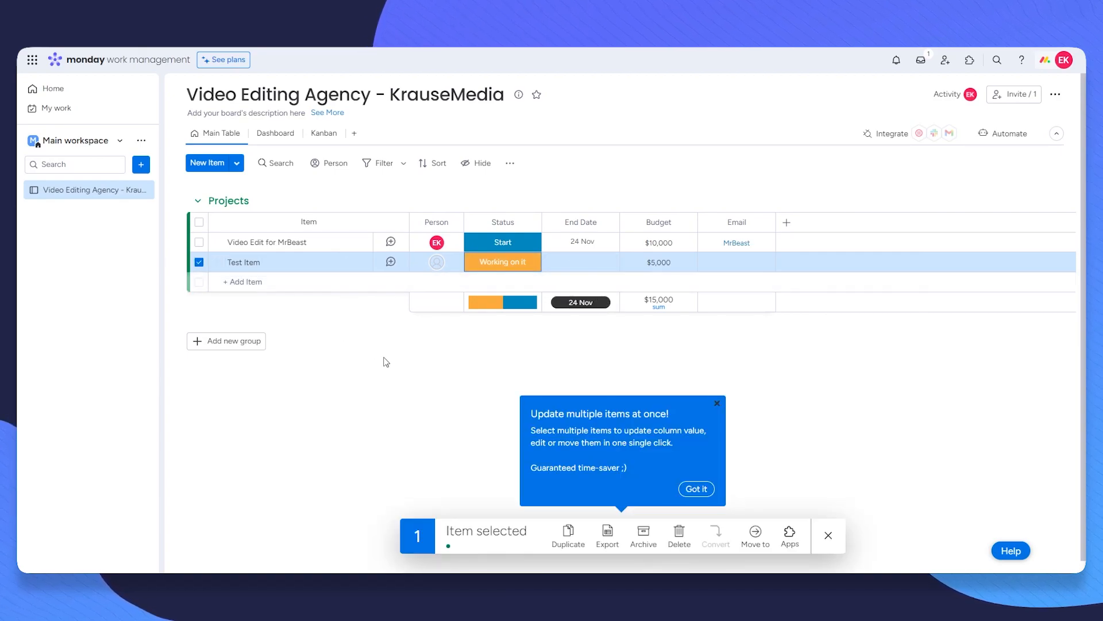
click(679, 535)
click(664, 334)
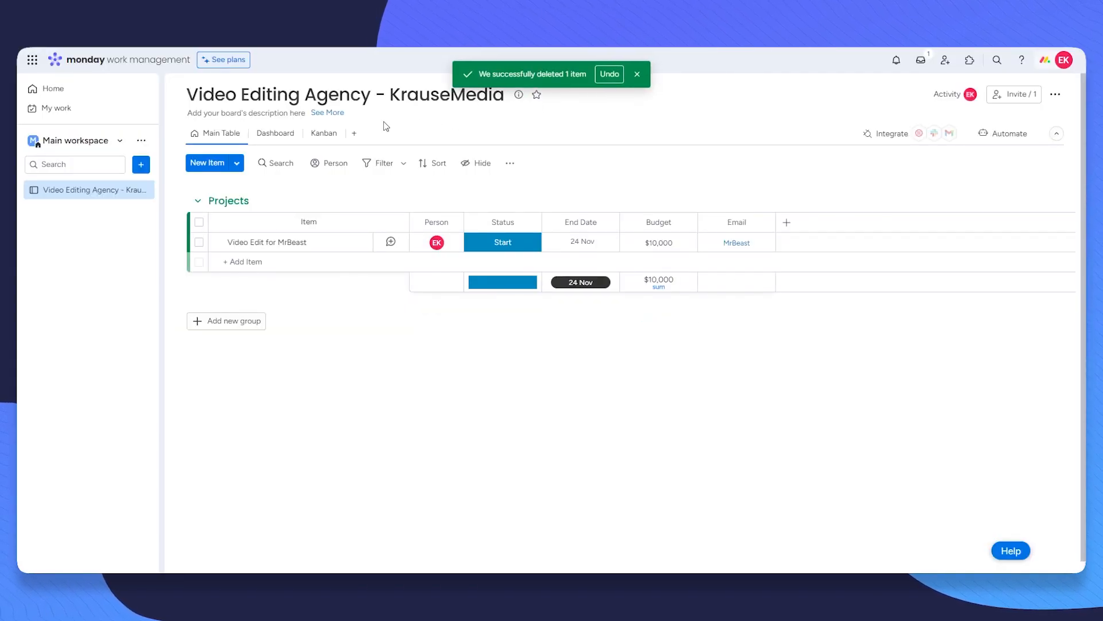
Step: In the Kanban view, drag the Video Edit card into the Stuck column
click(354, 132)
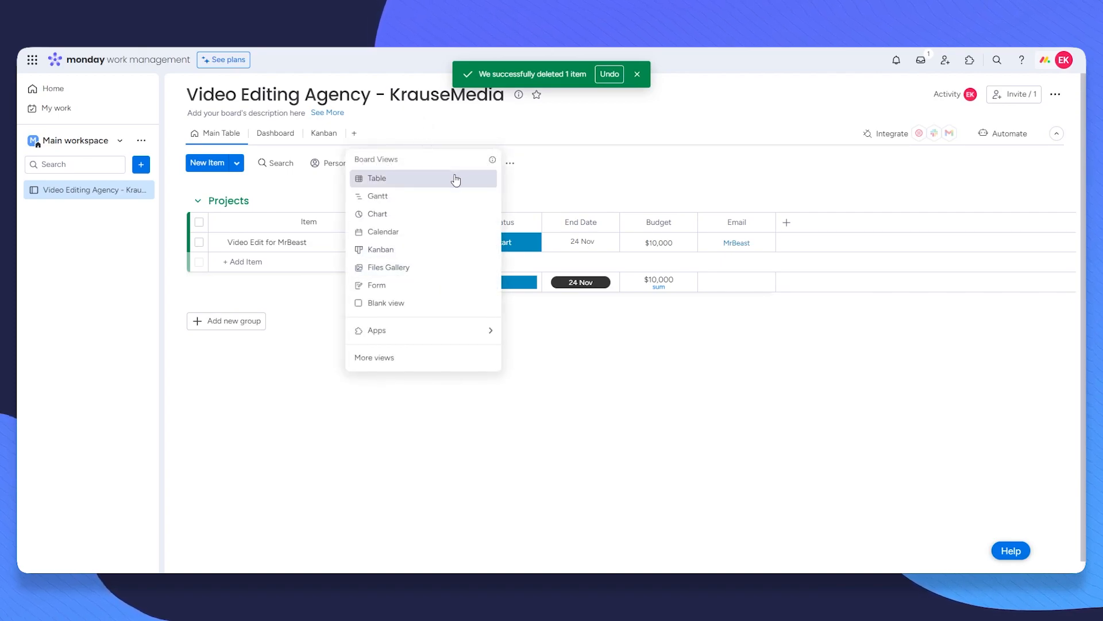
click(410, 137)
click(322, 134)
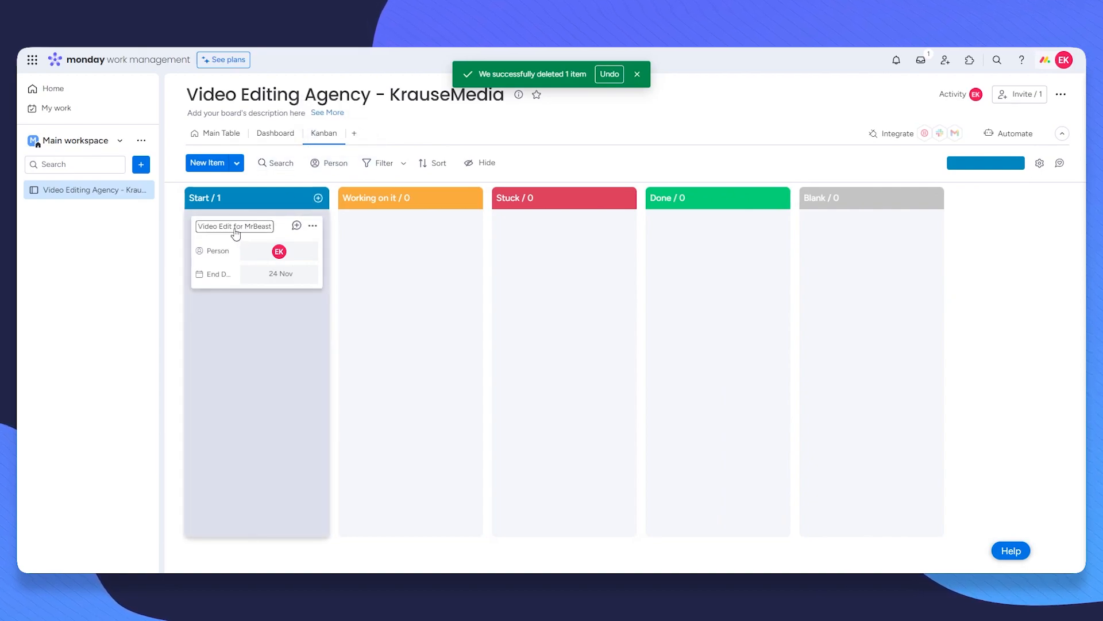
drag(227, 241, 564, 247)
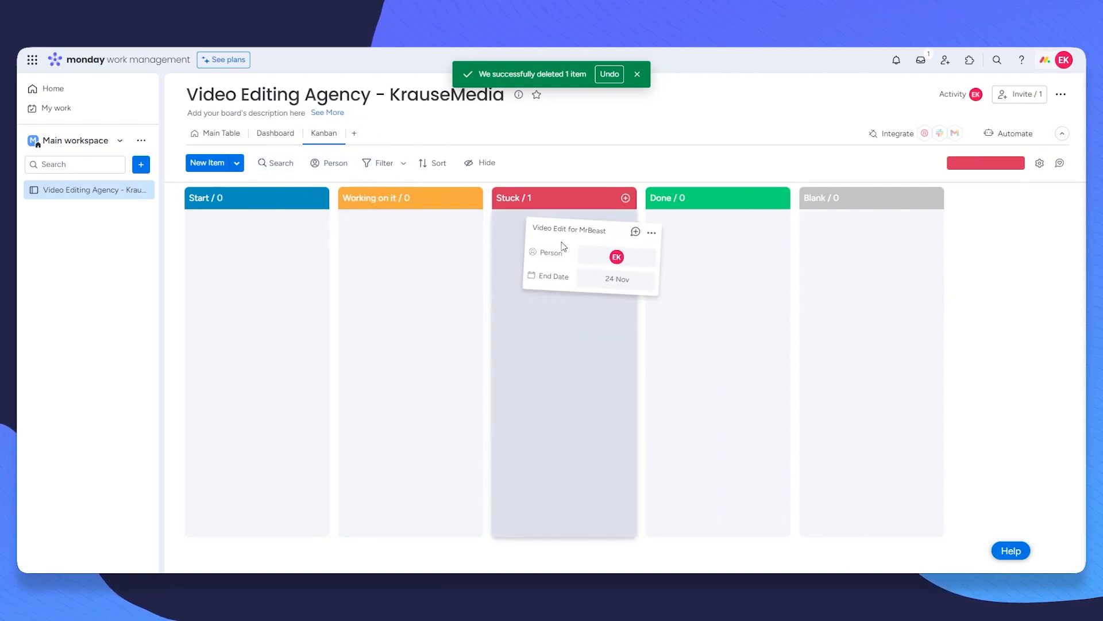
click(218, 133)
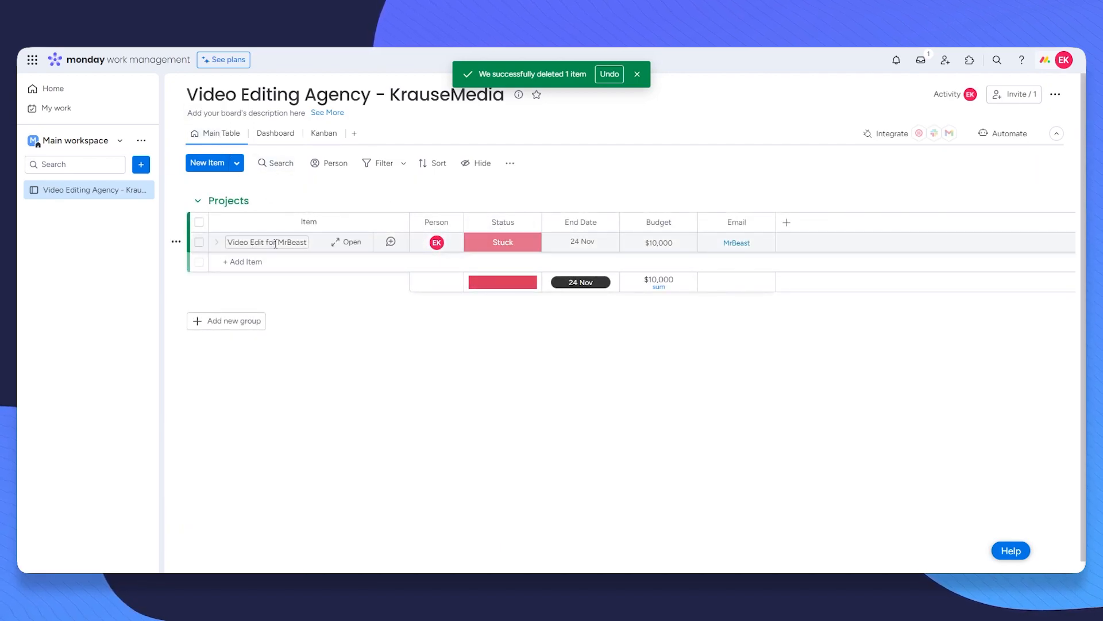
Step: Add a Calendar view with its default name Calendar, then bring up the Dashboard
click(324, 133)
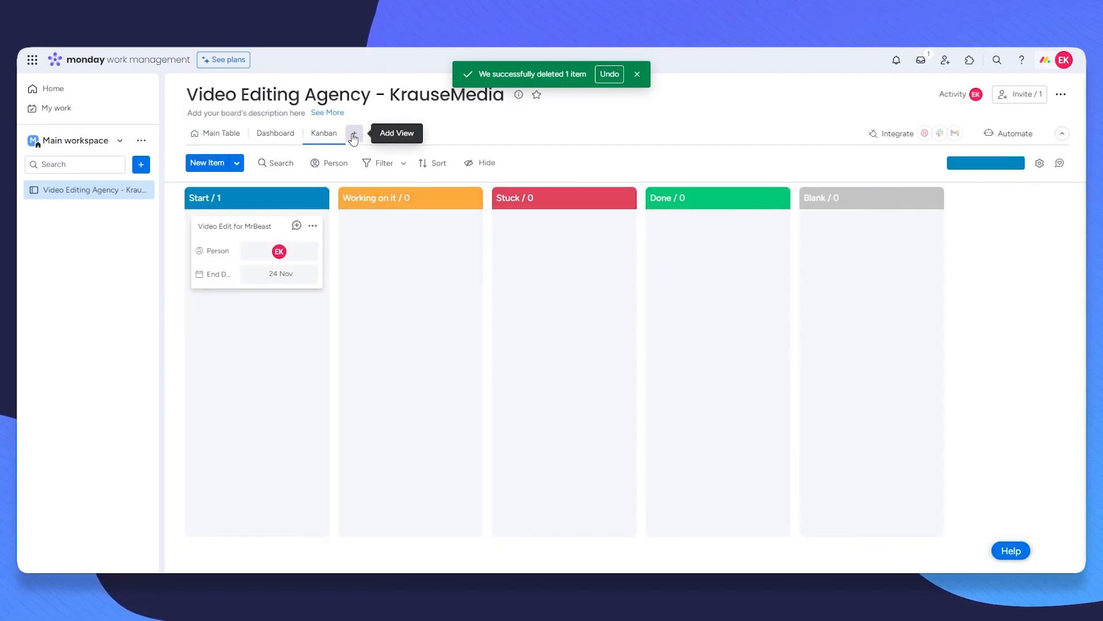
click(354, 133)
click(391, 236)
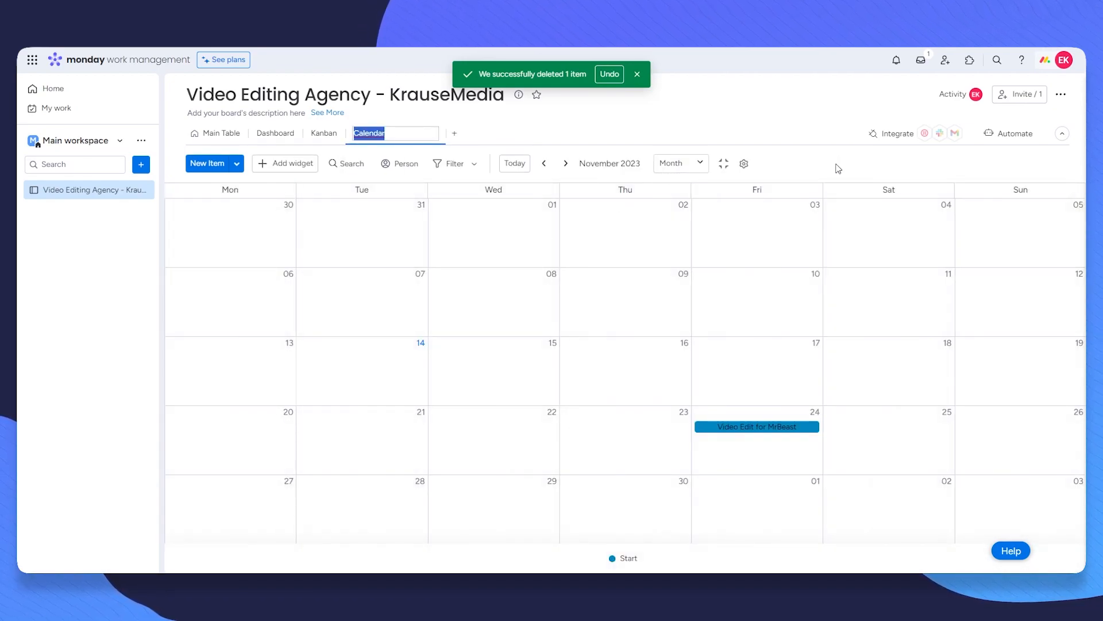
key(Return)
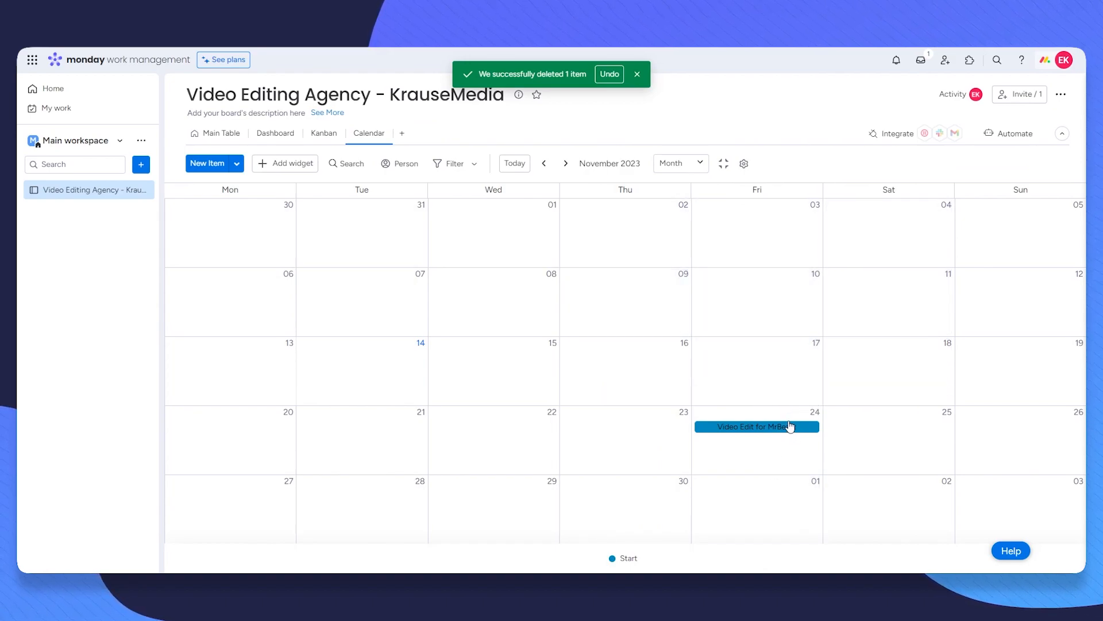
click(273, 133)
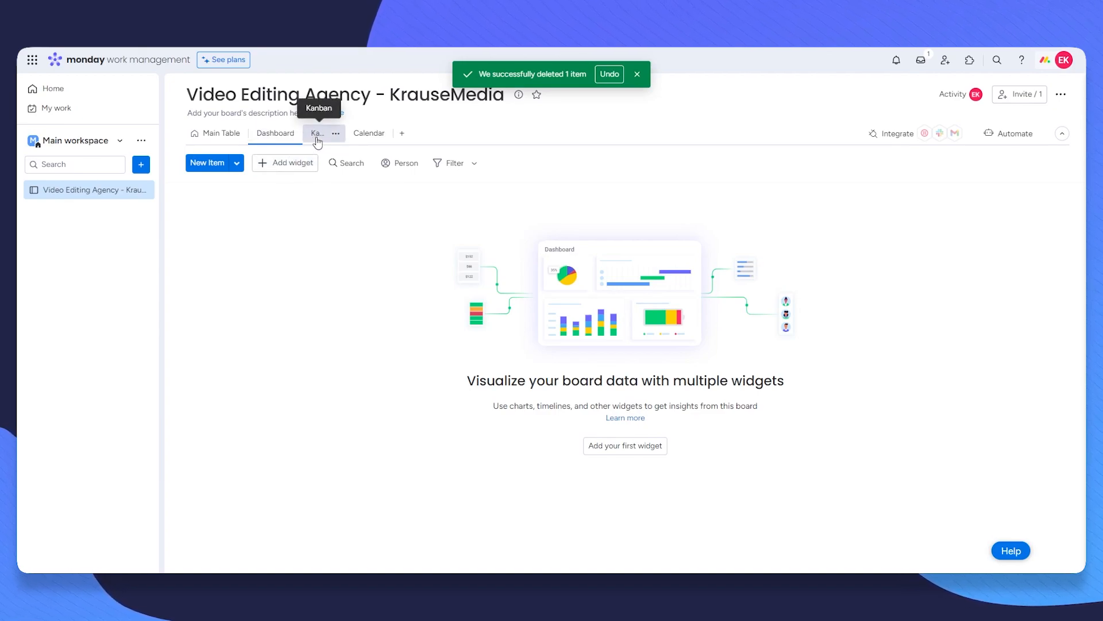
Step: Add a Numbers widget to the dashboard and title it Budget
click(637, 74)
click(289, 163)
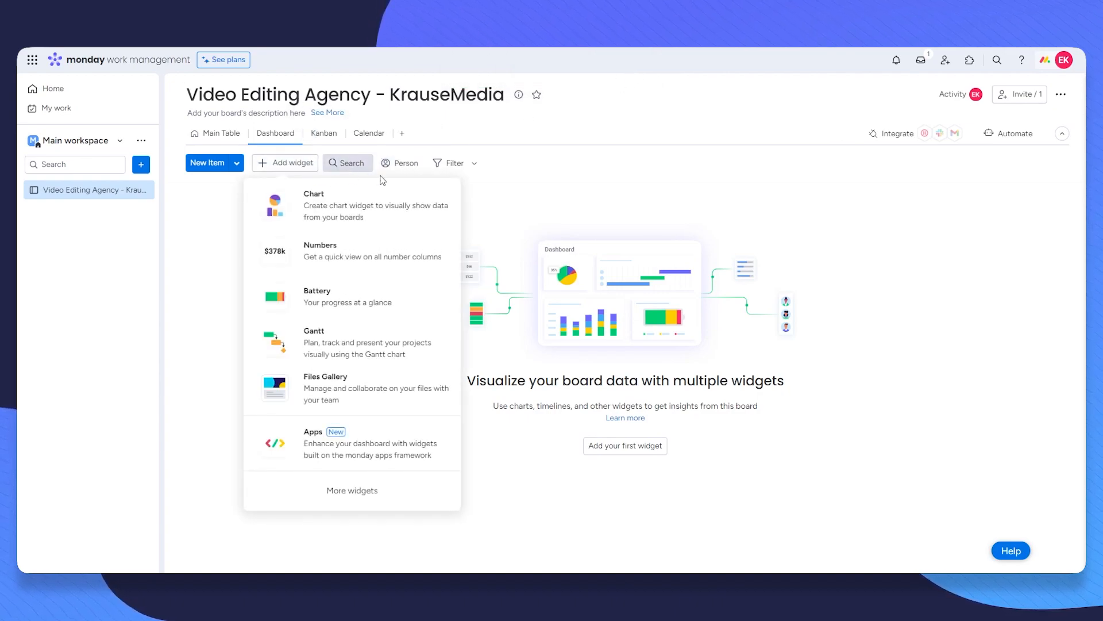
click(386, 250)
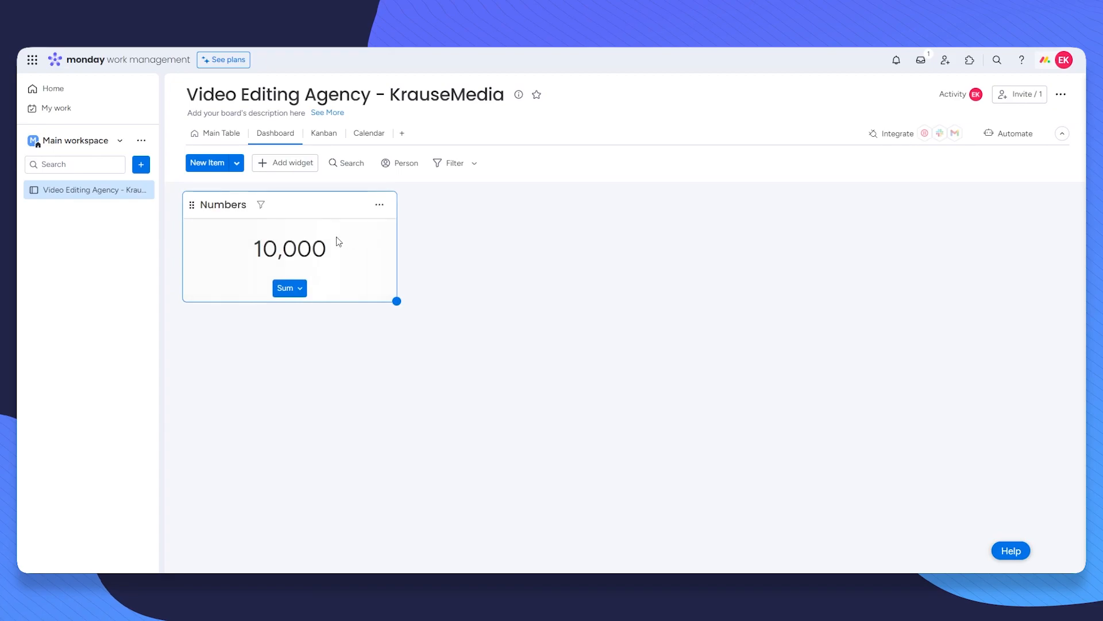
click(236, 204)
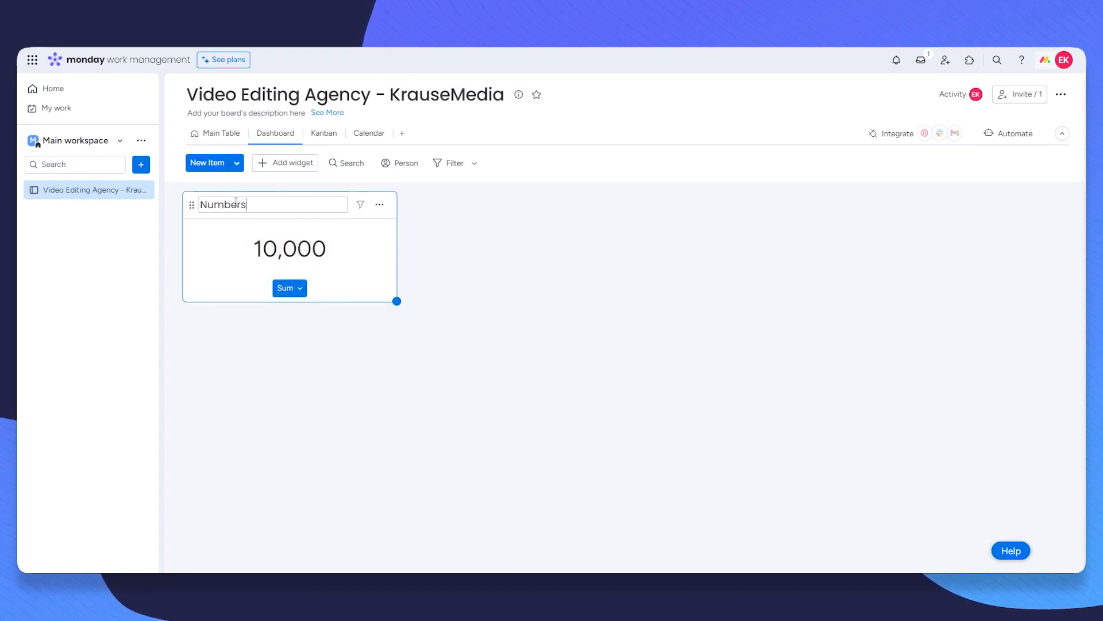
text(Budget)
key(Return)
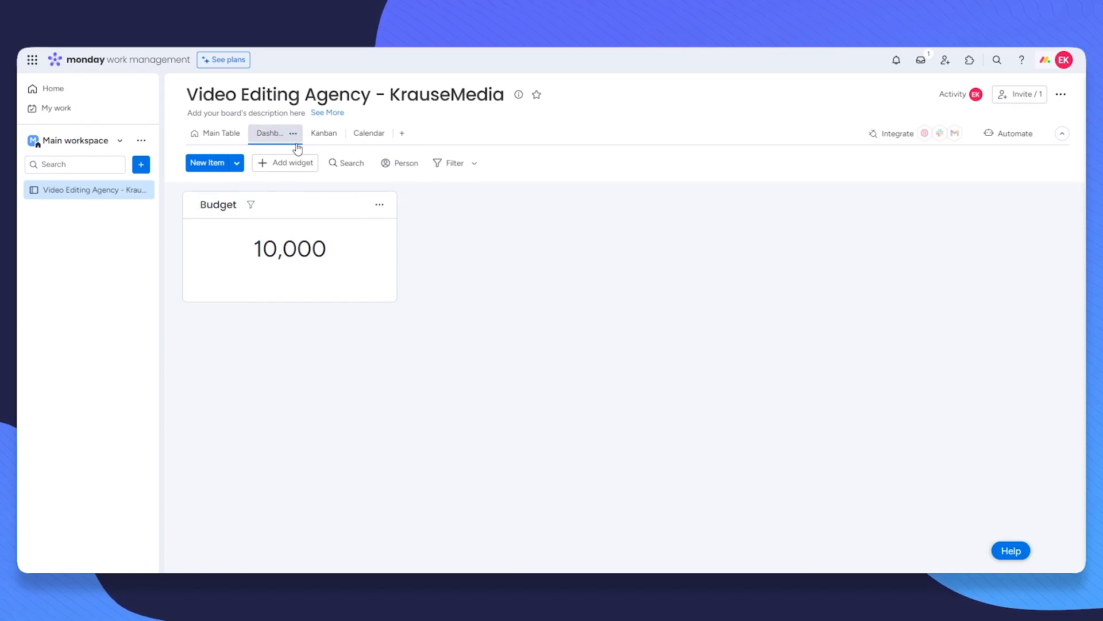
click(285, 162)
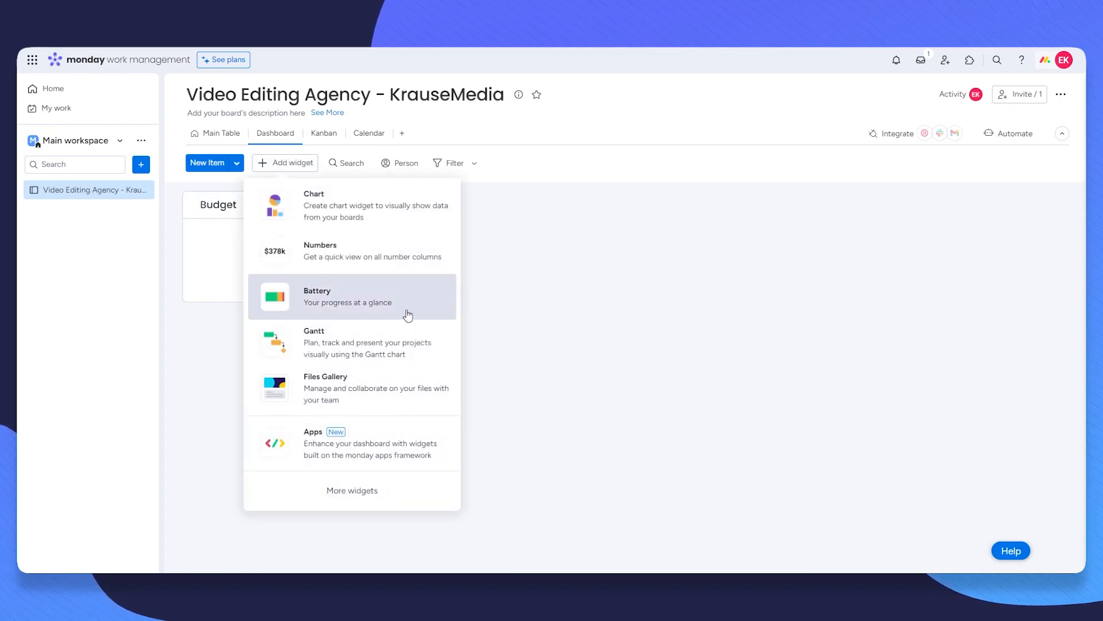
click(365, 490)
scroll(462, 284, down, 15)
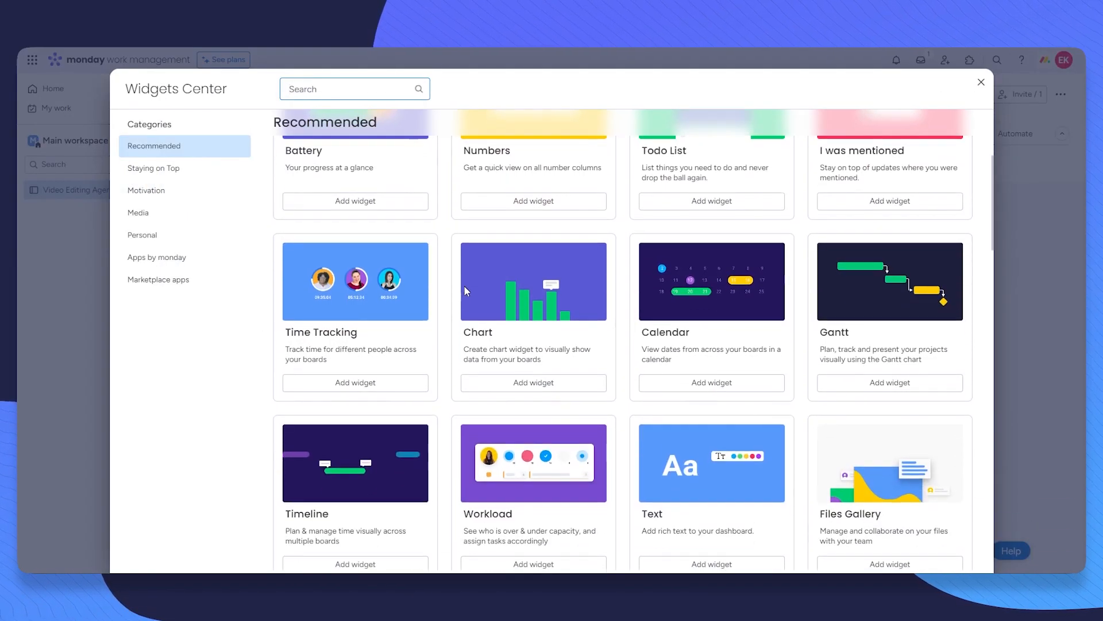
scroll(602, 326, down, 2)
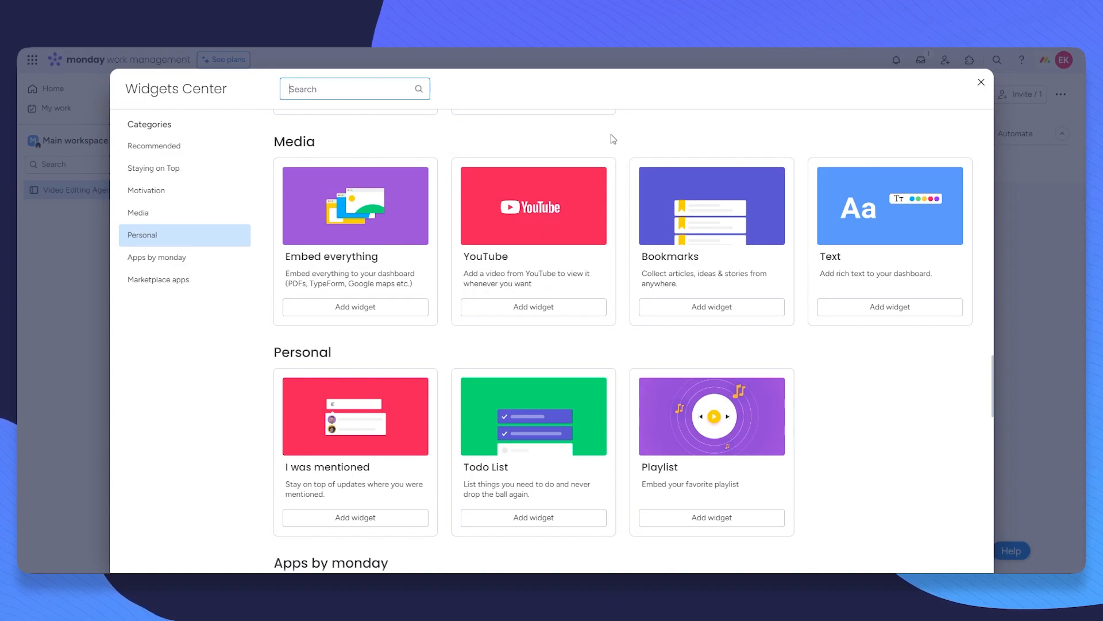
scroll(714, 226, down, 10)
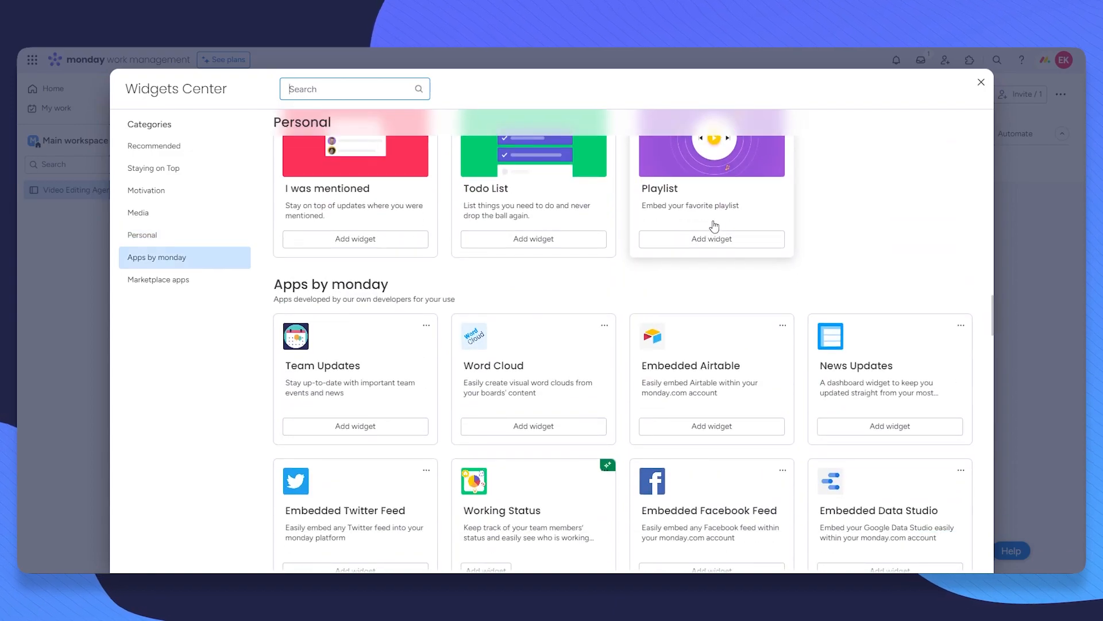
scroll(730, 211, down, 10)
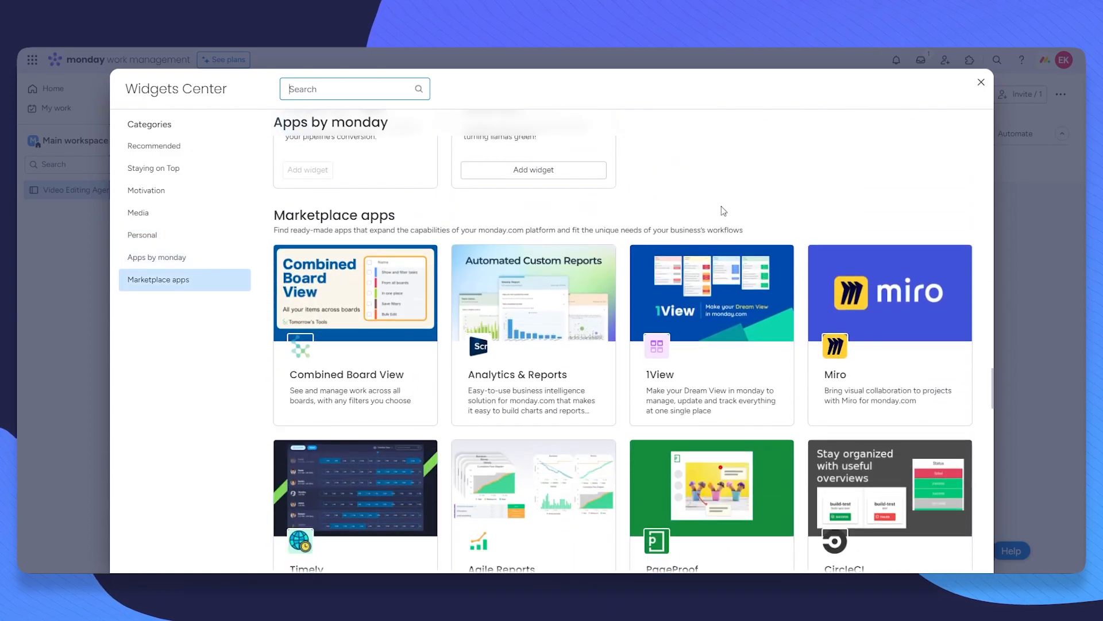
scroll(666, 300, up, 20)
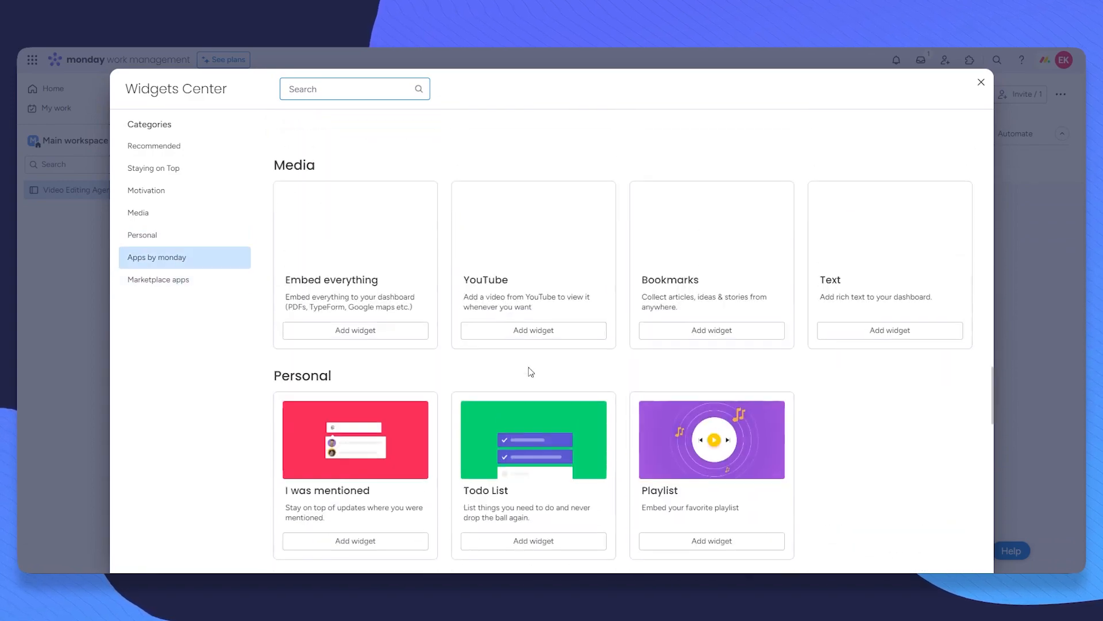
scroll(563, 358, up, 10)
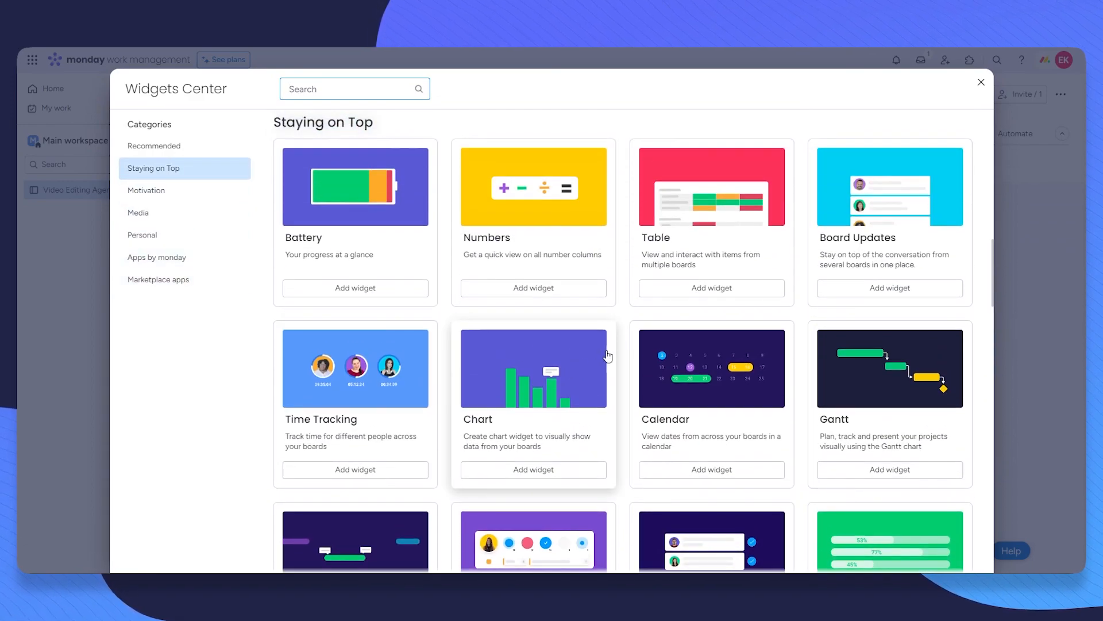
scroll(929, 189, up, 5)
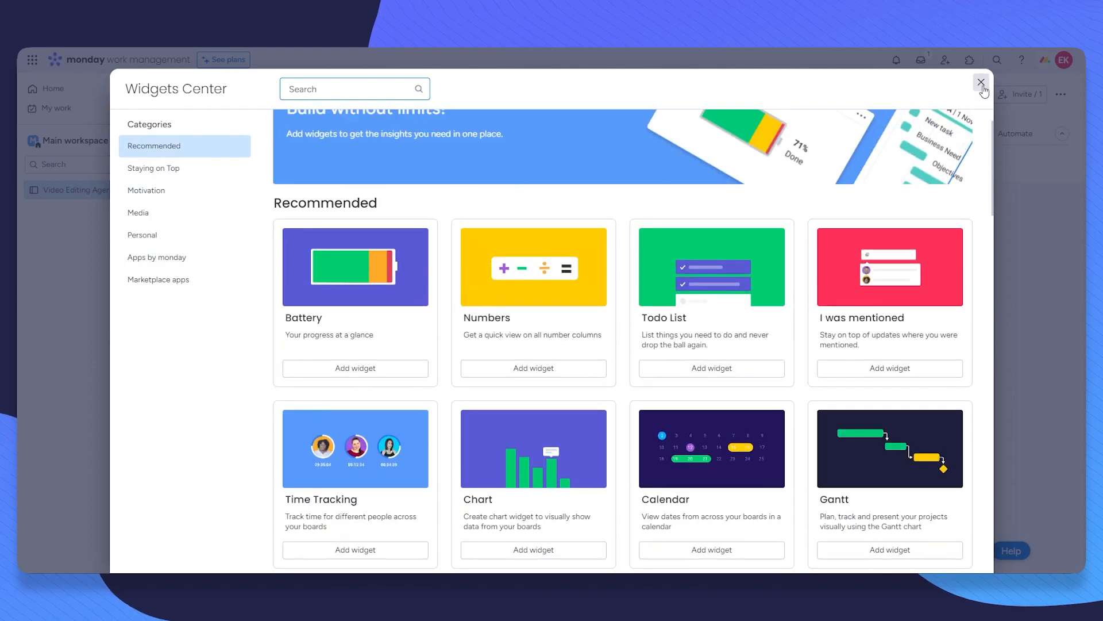
click(981, 82)
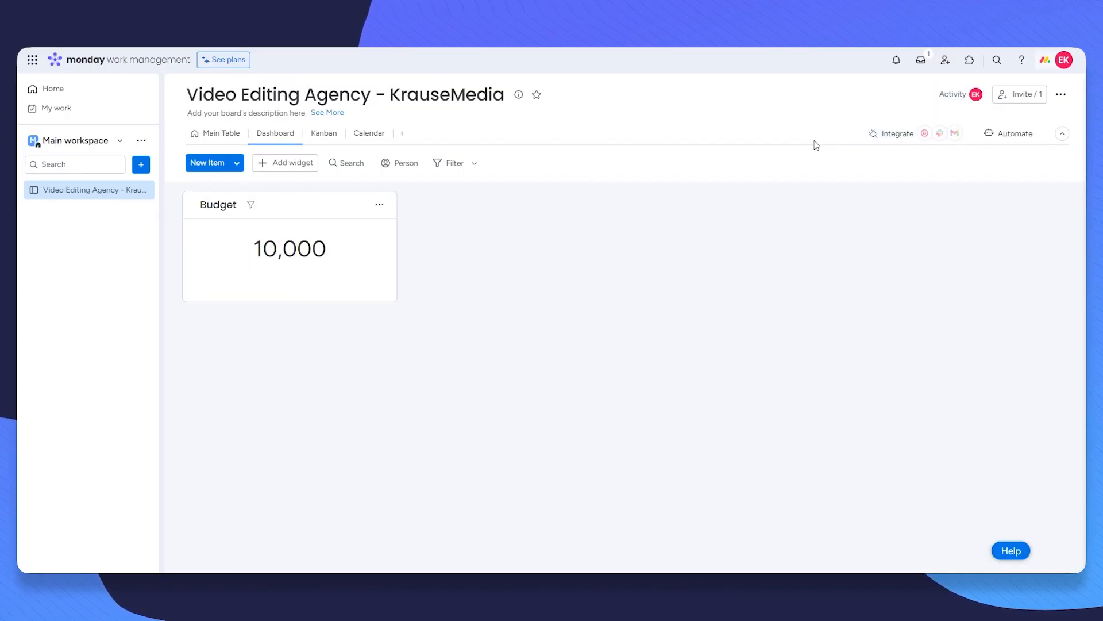
click(898, 136)
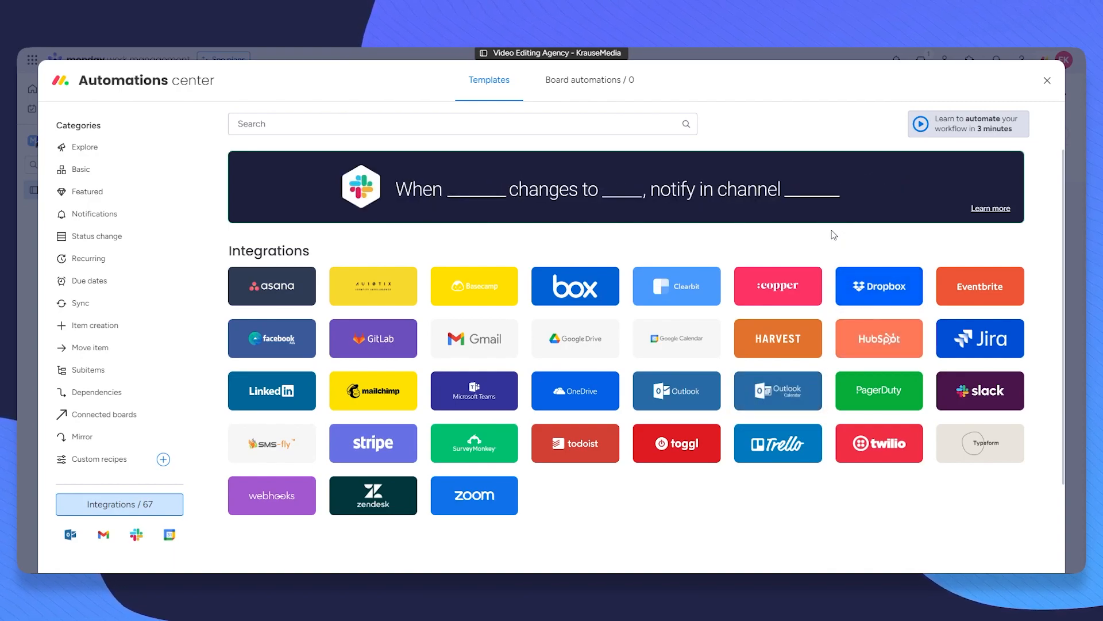
click(1046, 80)
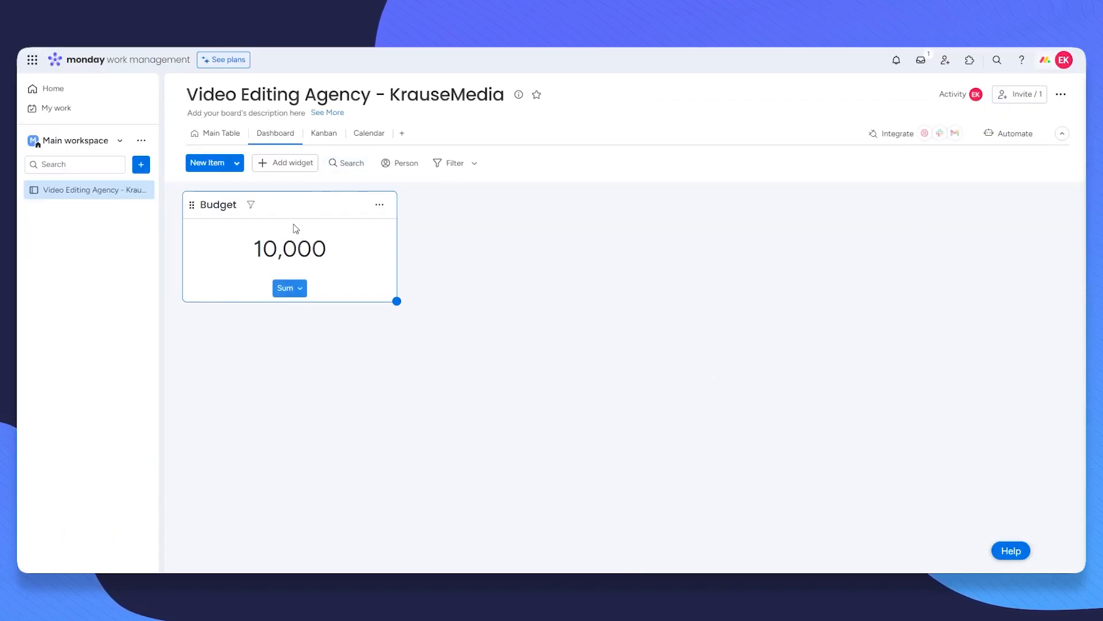
Step: Open the full widget catalogue and scroll through the available widgets
click(282, 163)
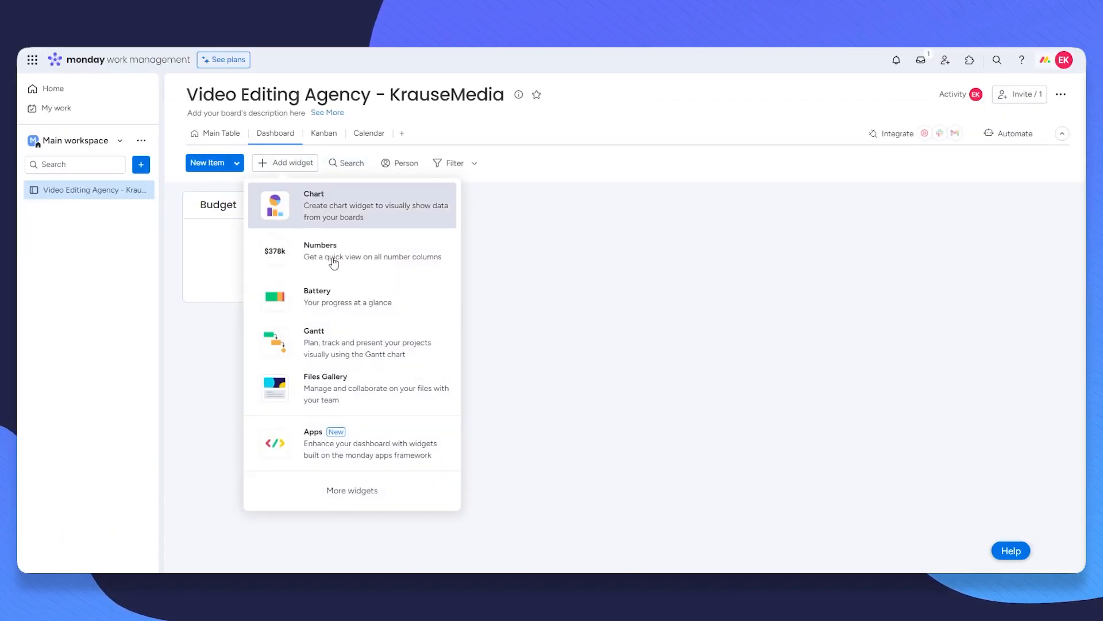
click(340, 497)
scroll(611, 411, down, 4)
scroll(611, 411, down, 20)
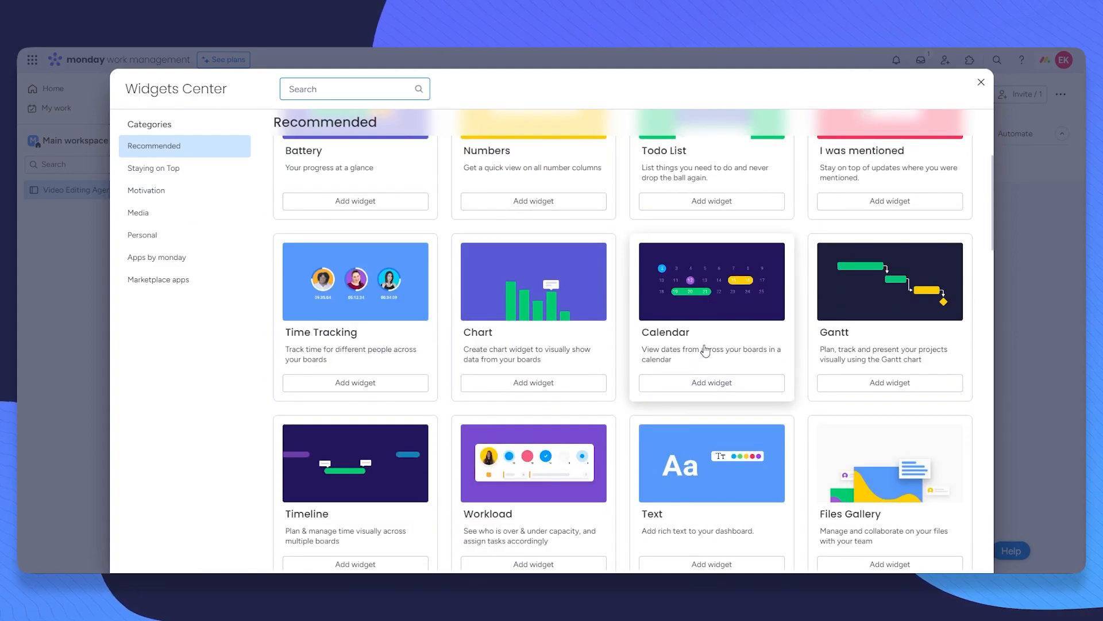
scroll(562, 304, down, 5)
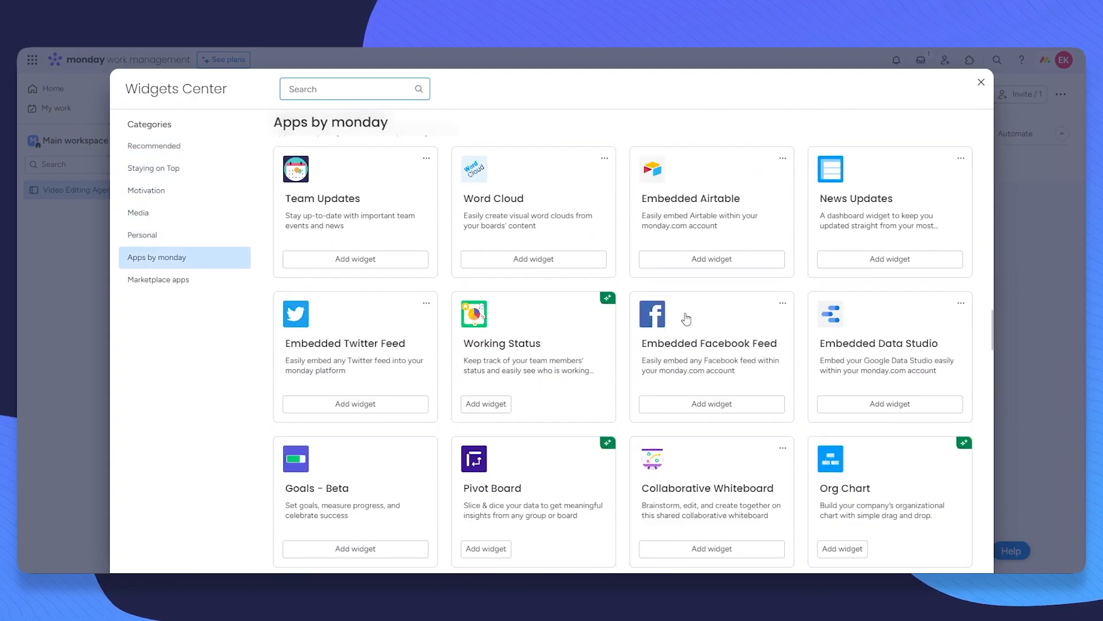
scroll(345, 241, up, 1)
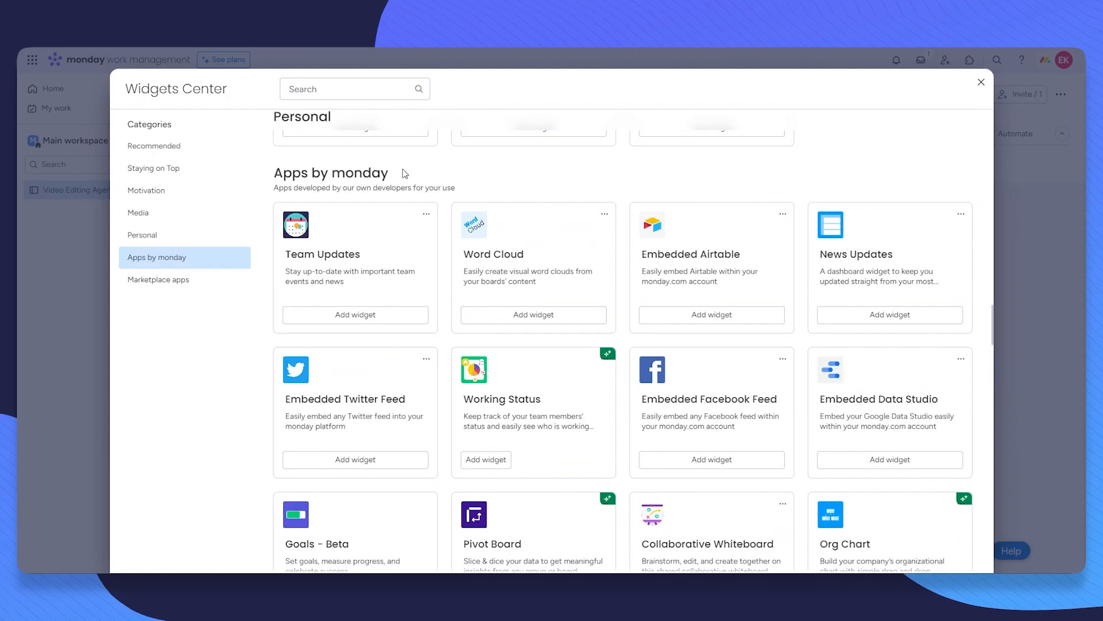
scroll(707, 182, up, 1)
scroll(703, 182, down, 1)
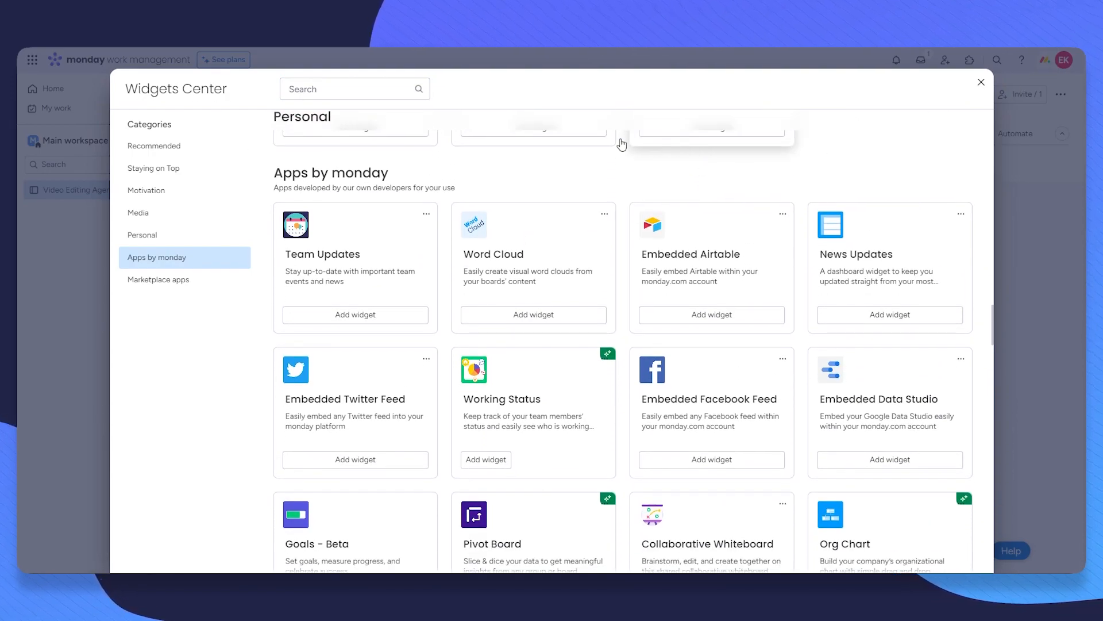
scroll(434, 207, down, 3)
Step: Browse the Marketplace apps widgets, then close the Widgets Center
click(233, 283)
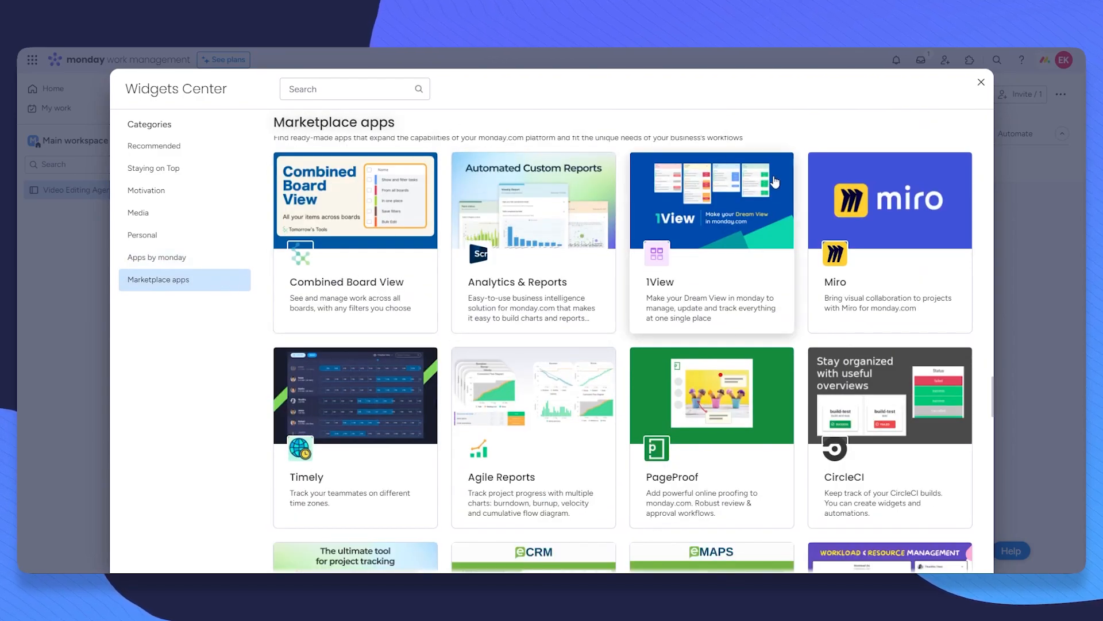
scroll(776, 172, down, 7)
scroll(866, 328, down, 3)
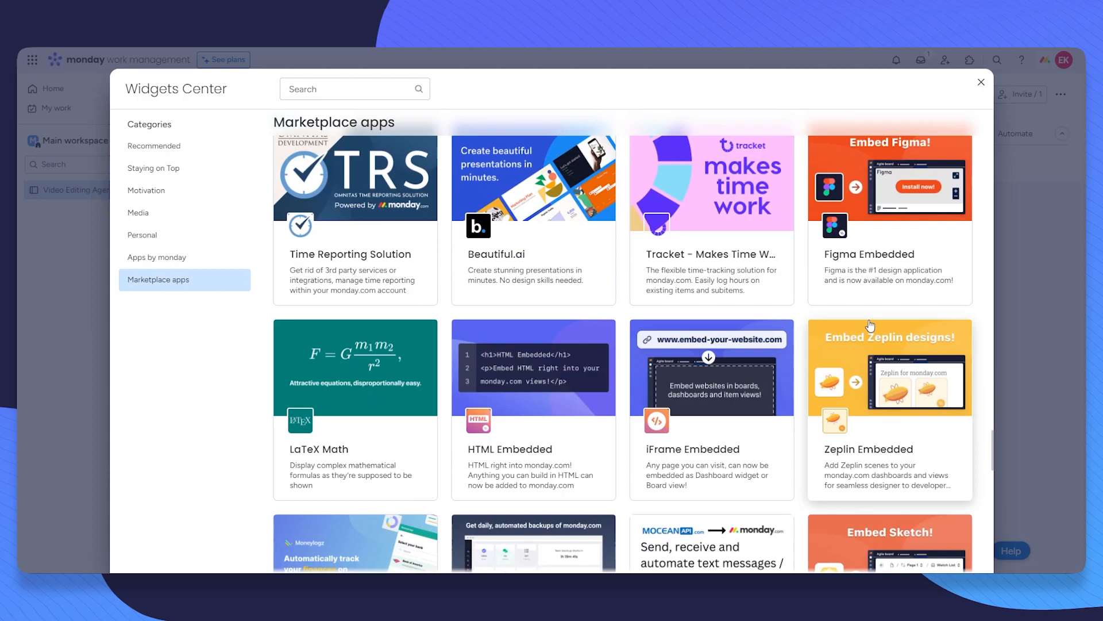
scroll(863, 312, down, 3)
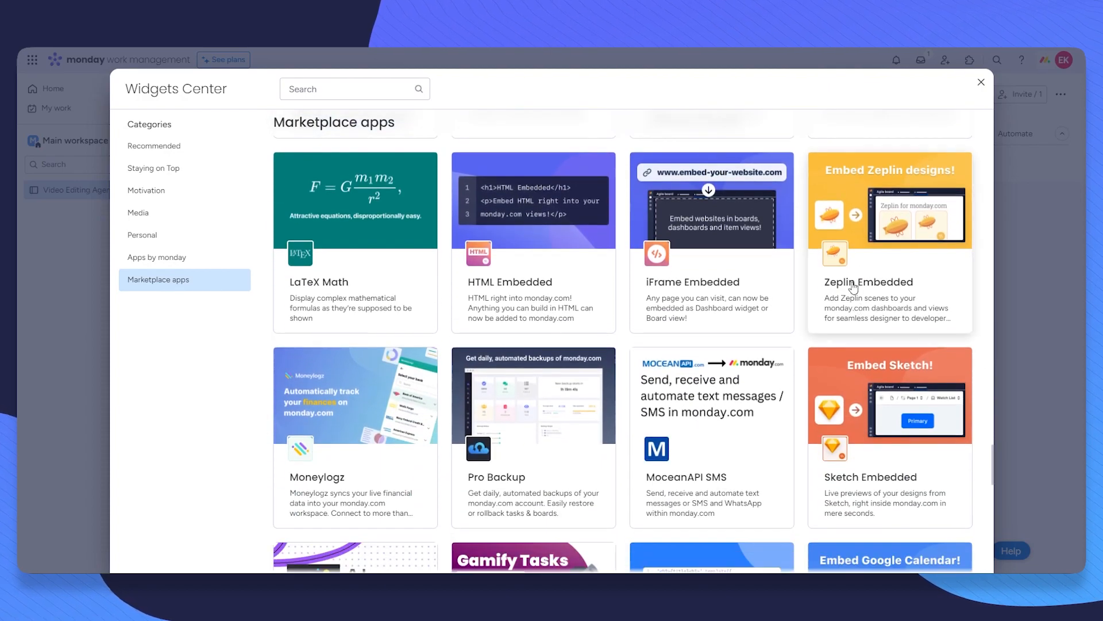
scroll(864, 255, down, 3)
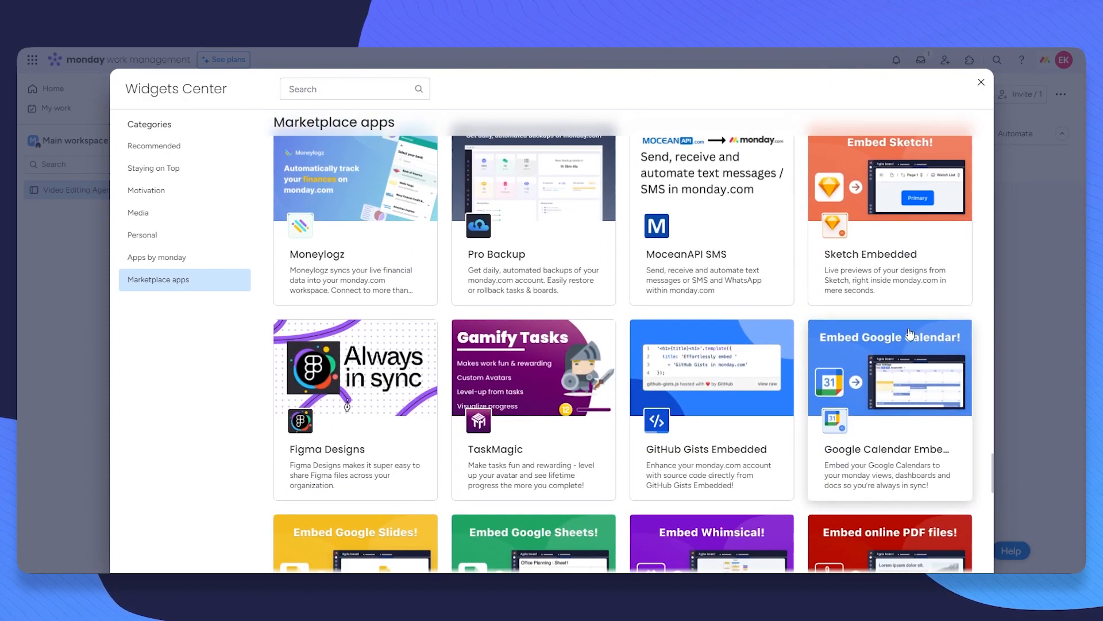
scroll(909, 333, down, 4)
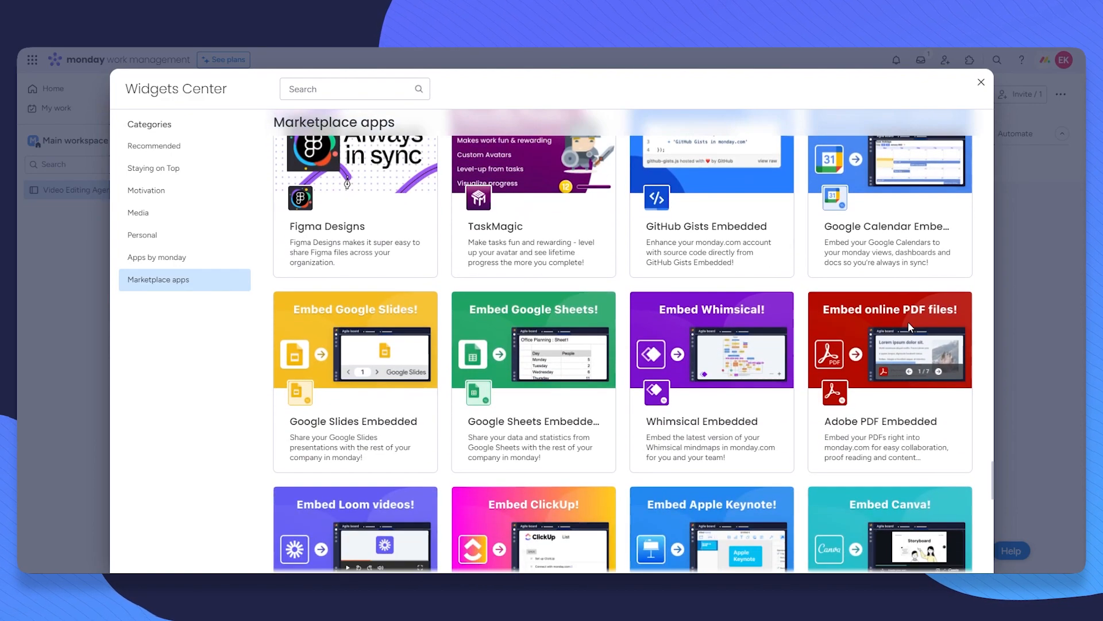
scroll(899, 322, up, 3)
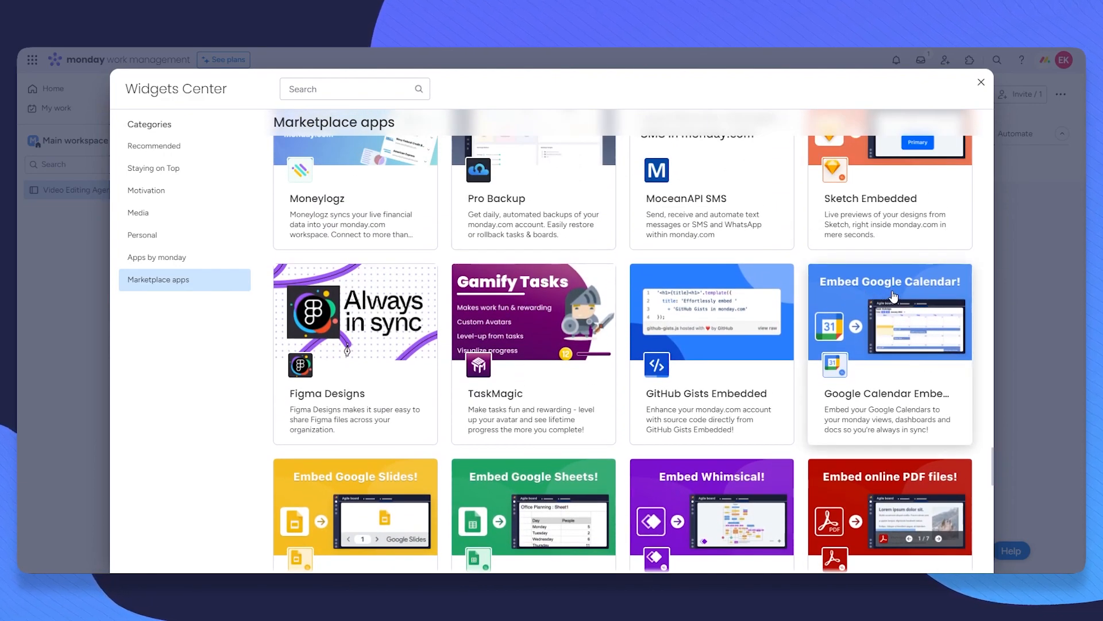
scroll(851, 398, down, 3)
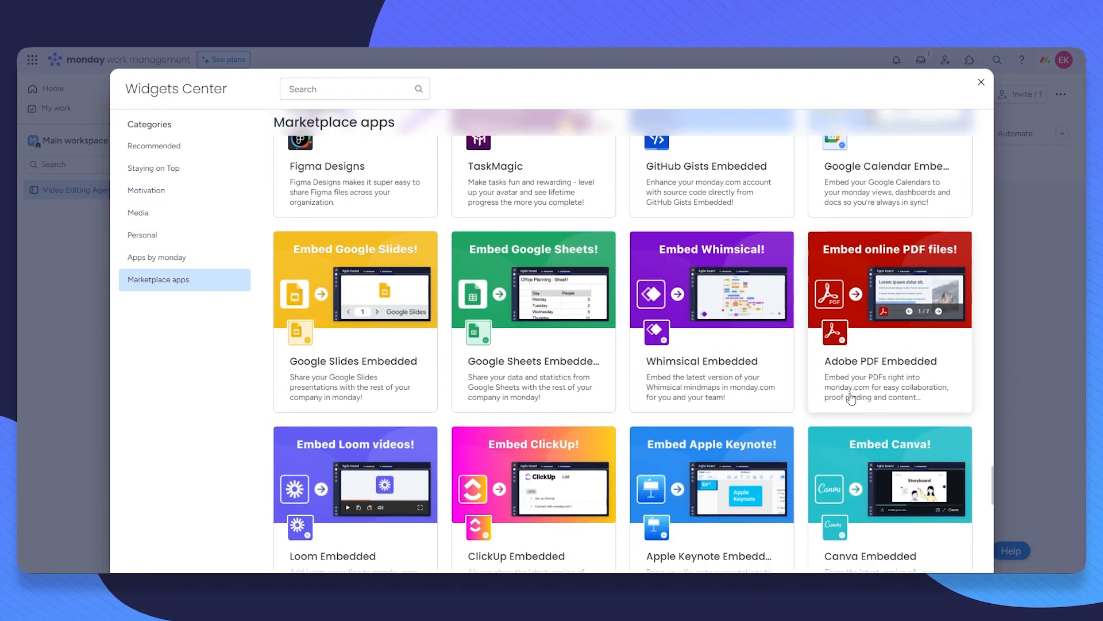
scroll(586, 287, down, 3)
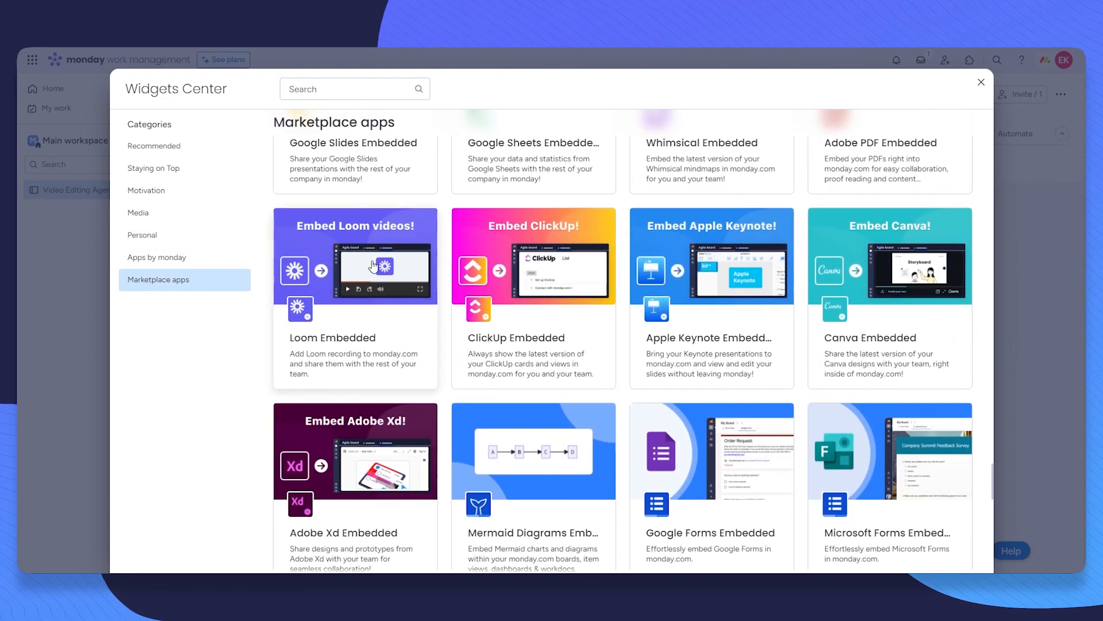
scroll(692, 316, down, 5)
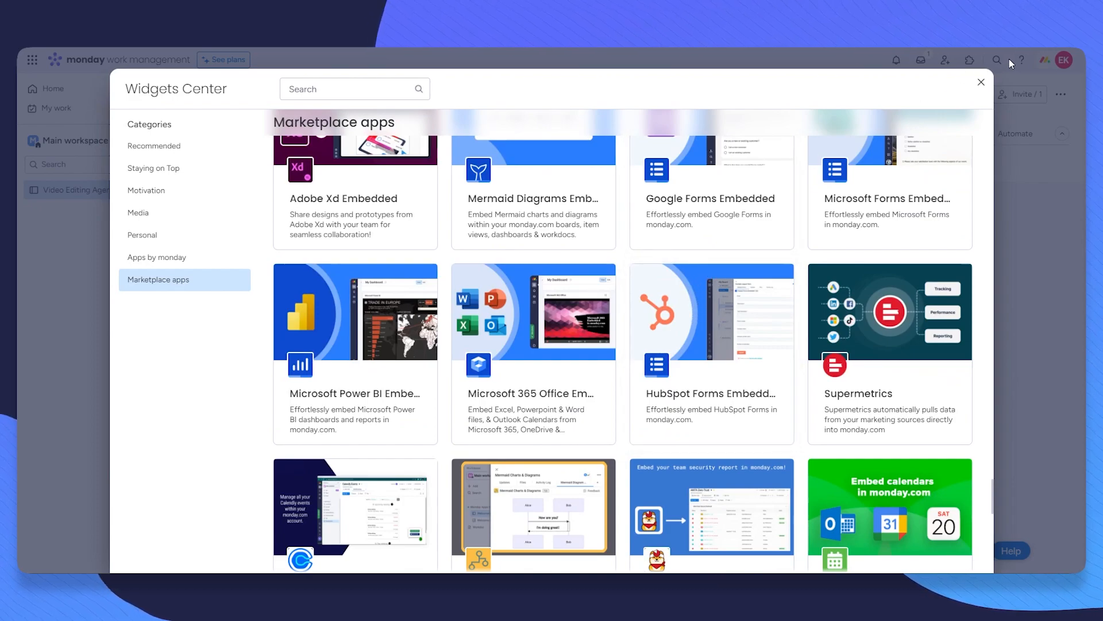
click(982, 82)
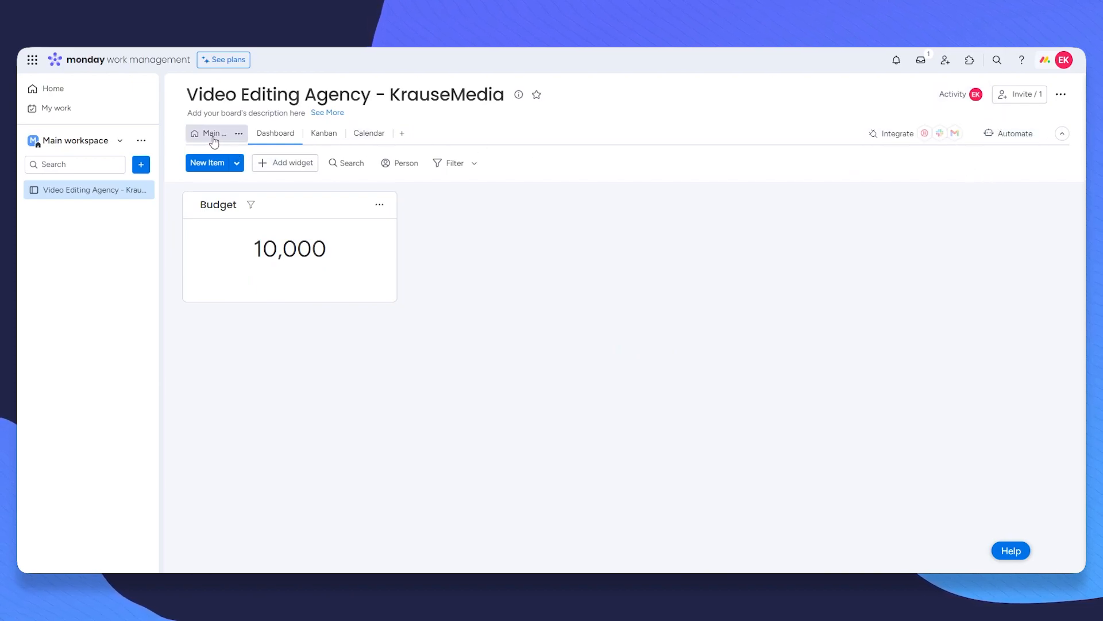
Step: From the Main Table, open the board's automations center and scroll the templates
click(240, 144)
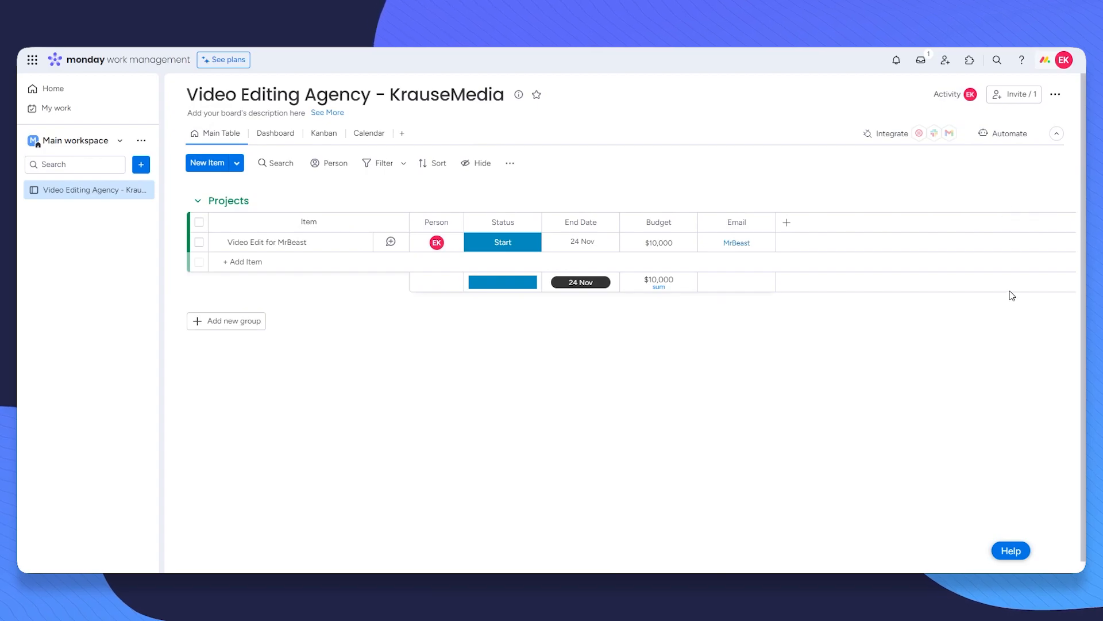
click(1010, 134)
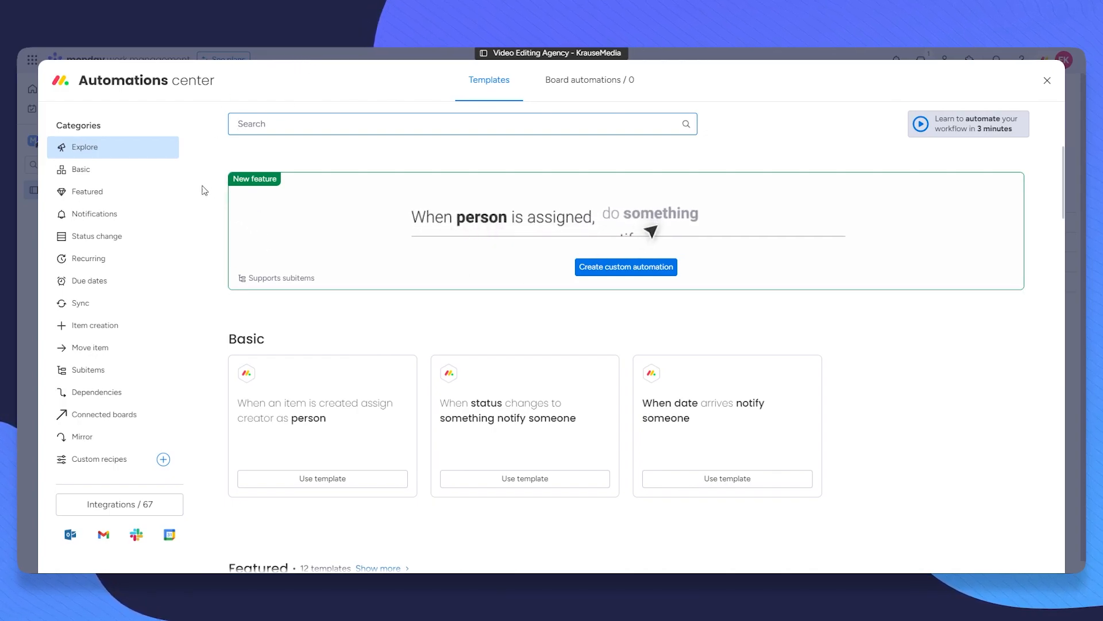
scroll(256, 233, down, 8)
scroll(328, 262, down, 10)
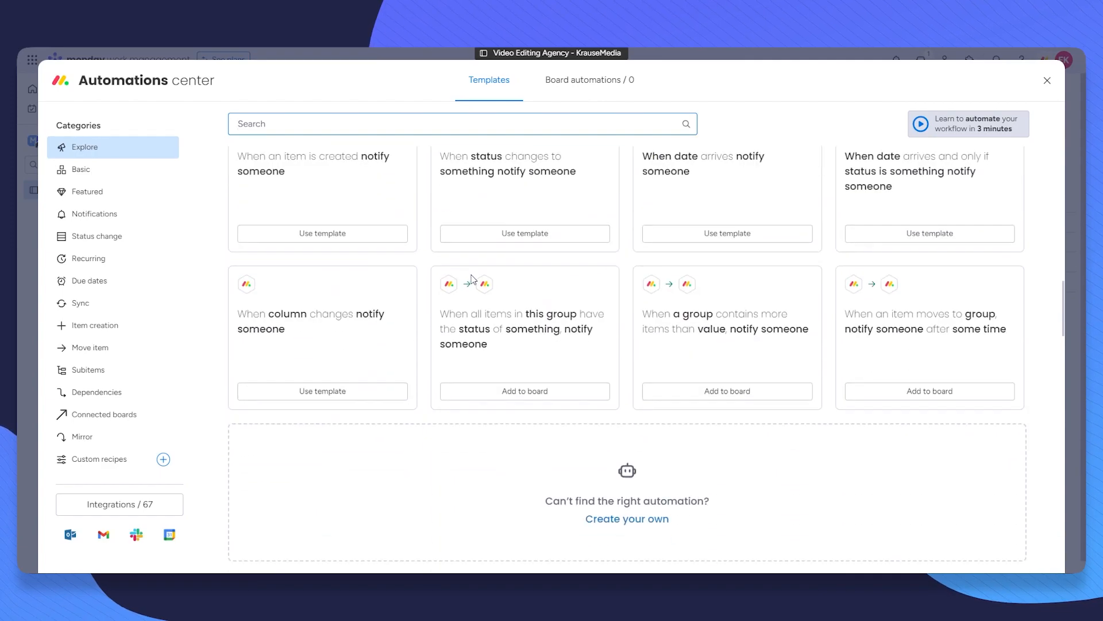
scroll(581, 265, down, 6)
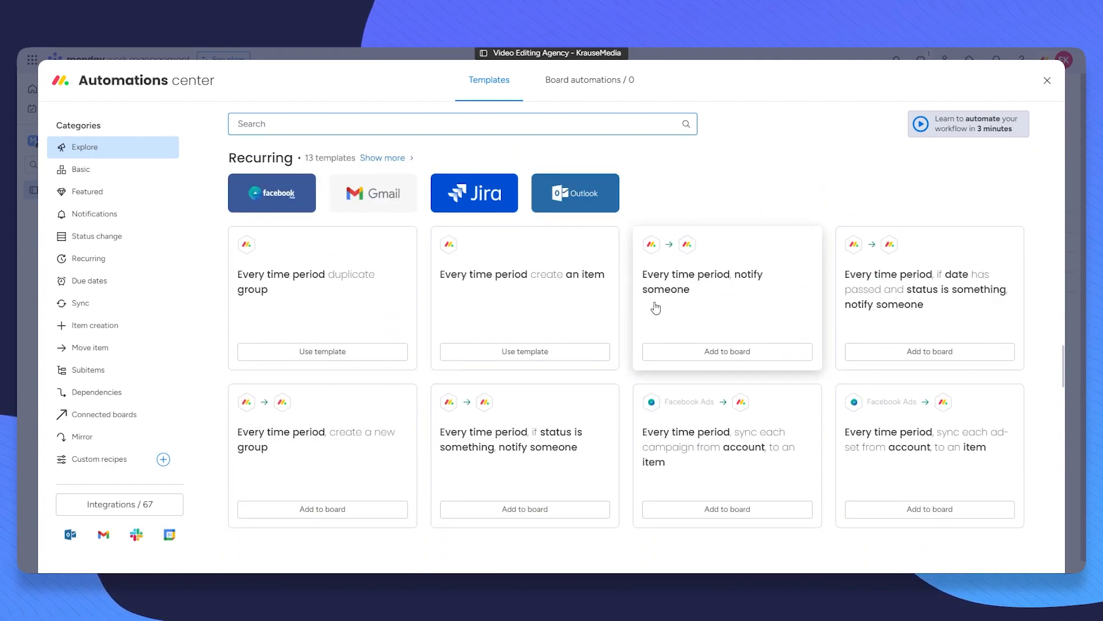
scroll(724, 308, down, 6)
scroll(584, 273, up, 5)
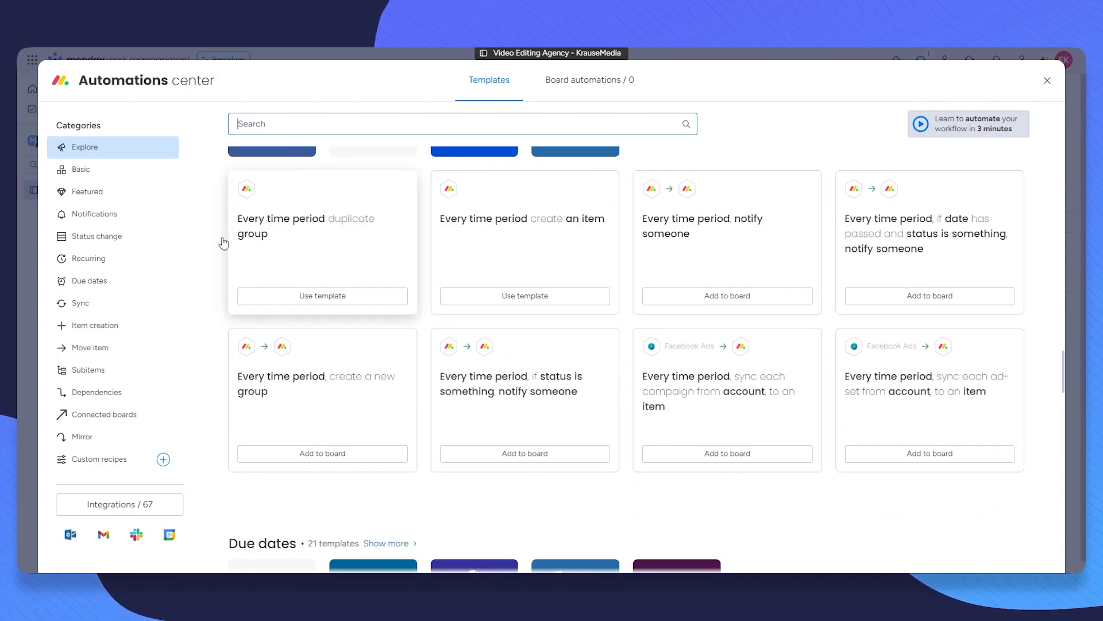
Step: Browse the Recurring and Notifications automation templates, then return to the overview
click(99, 260)
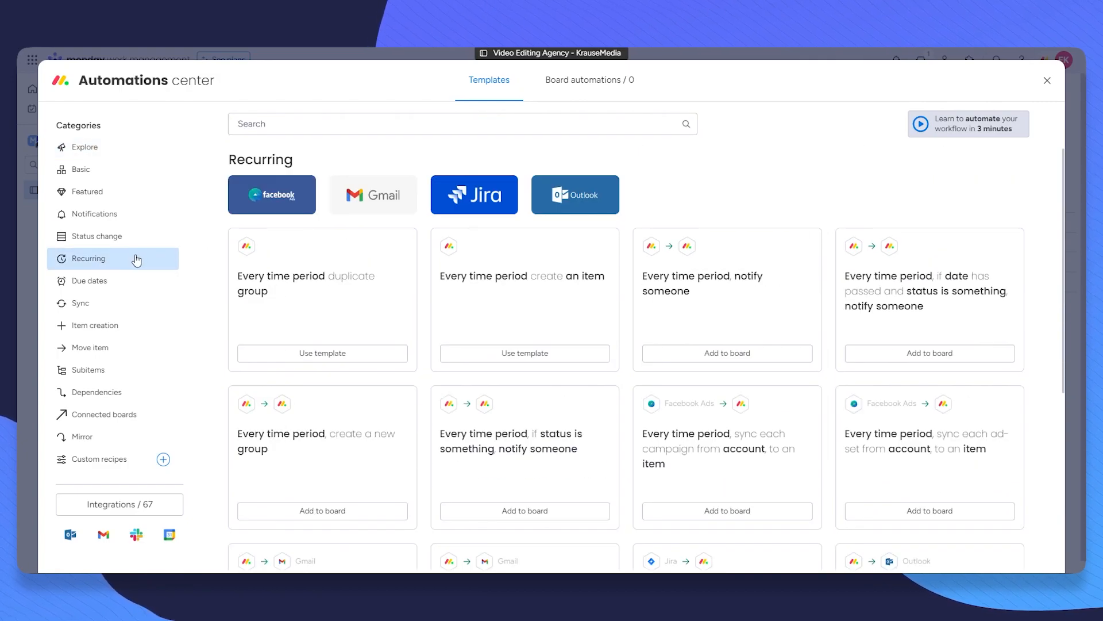
scroll(872, 239, down, 5)
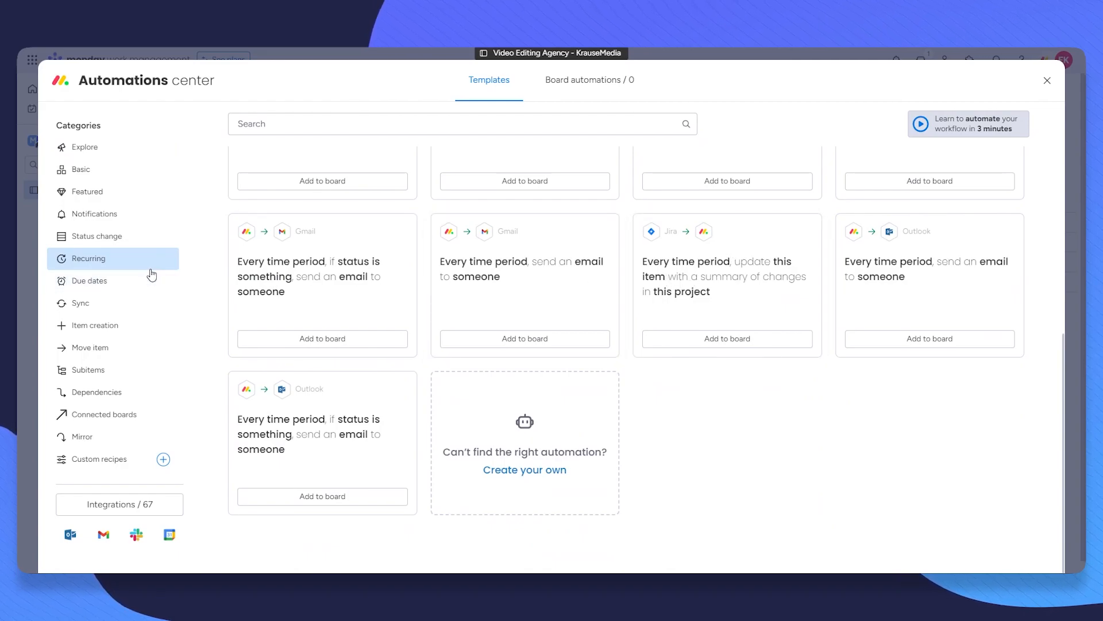
click(137, 223)
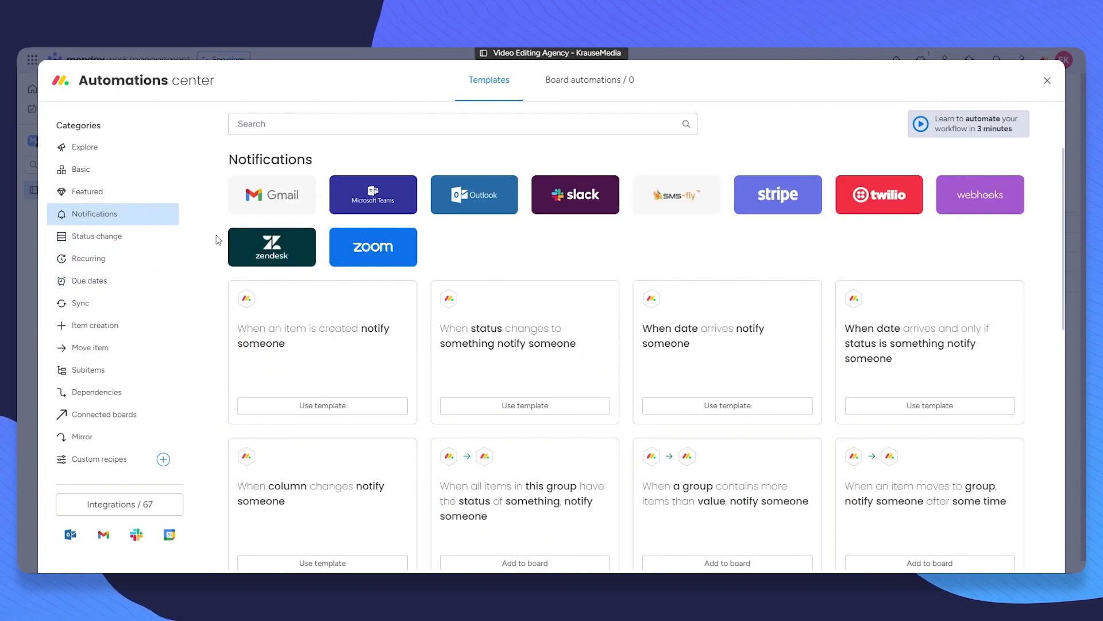
scroll(635, 334, down, 10)
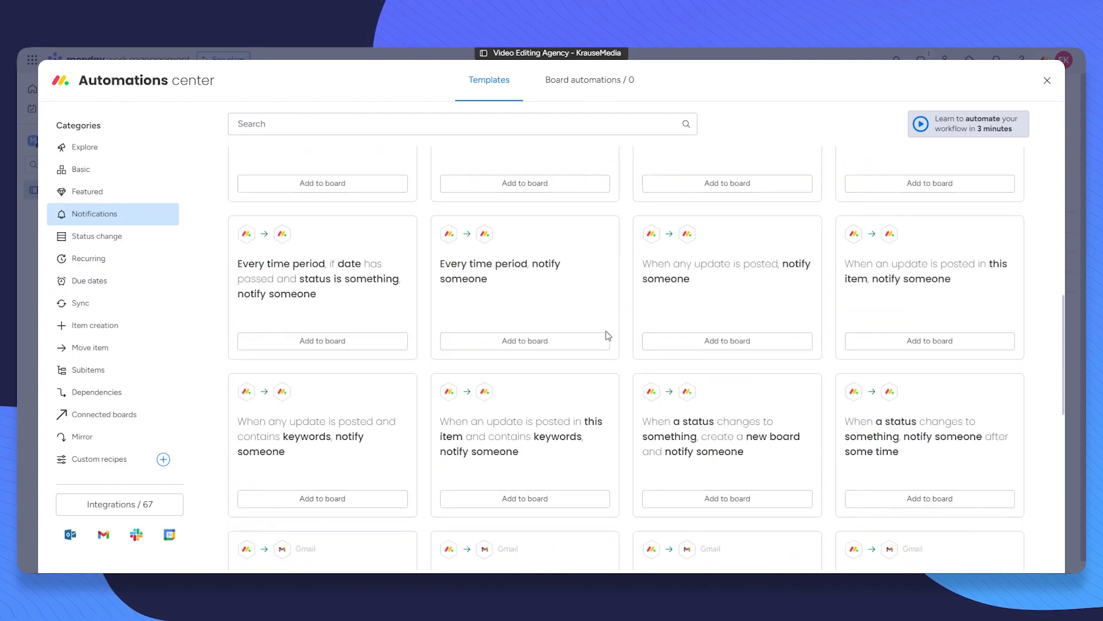
scroll(636, 334, down, 2)
scroll(639, 336, down, 7)
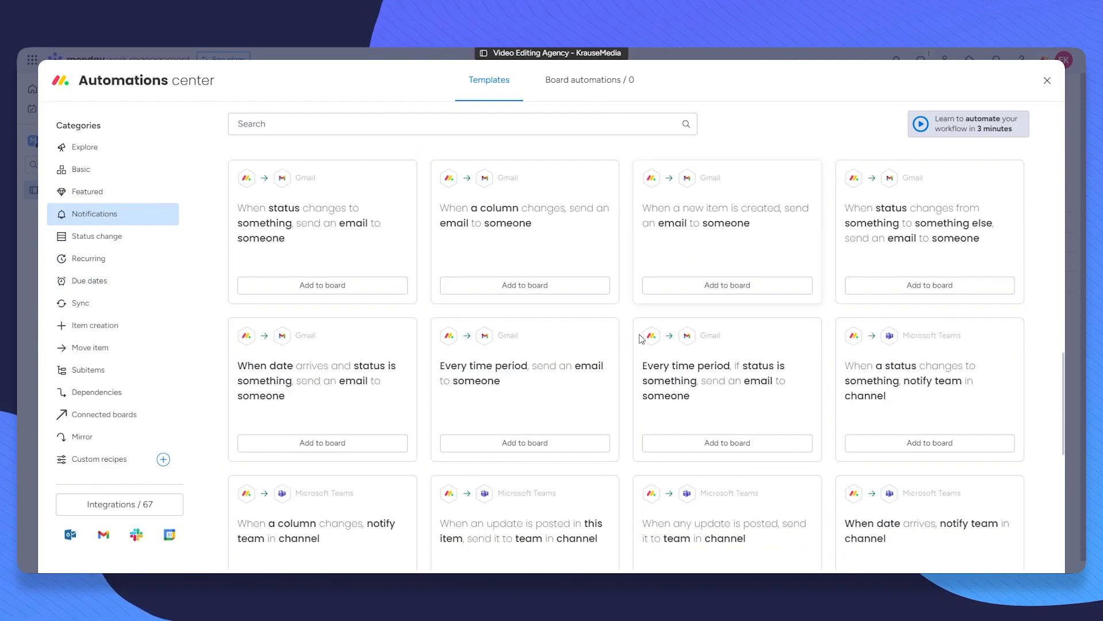
scroll(630, 368, up, 2)
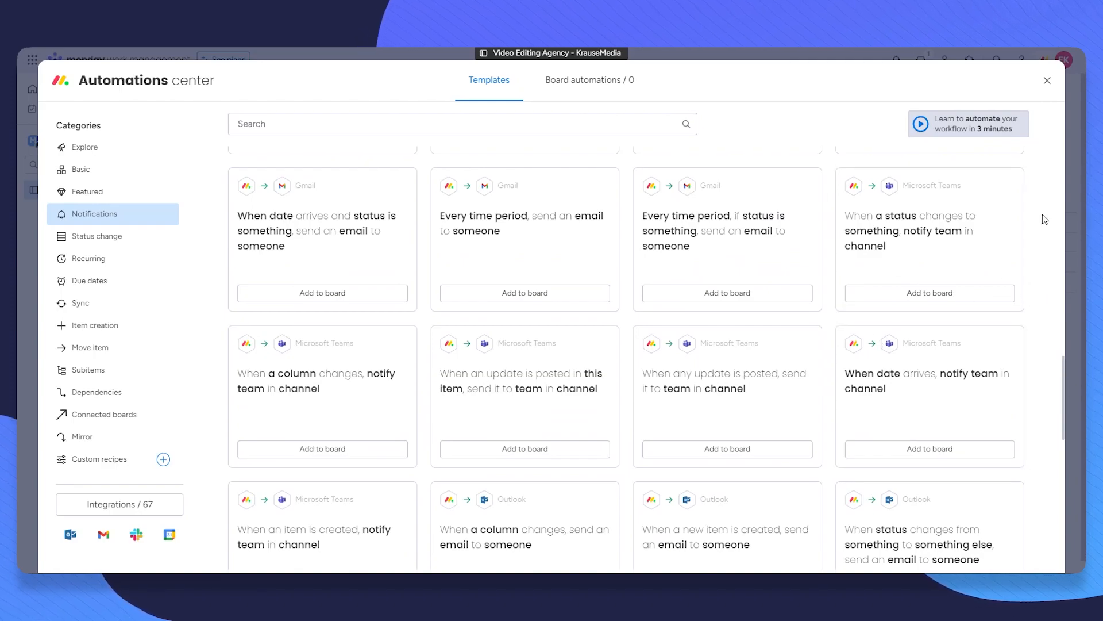
click(123, 146)
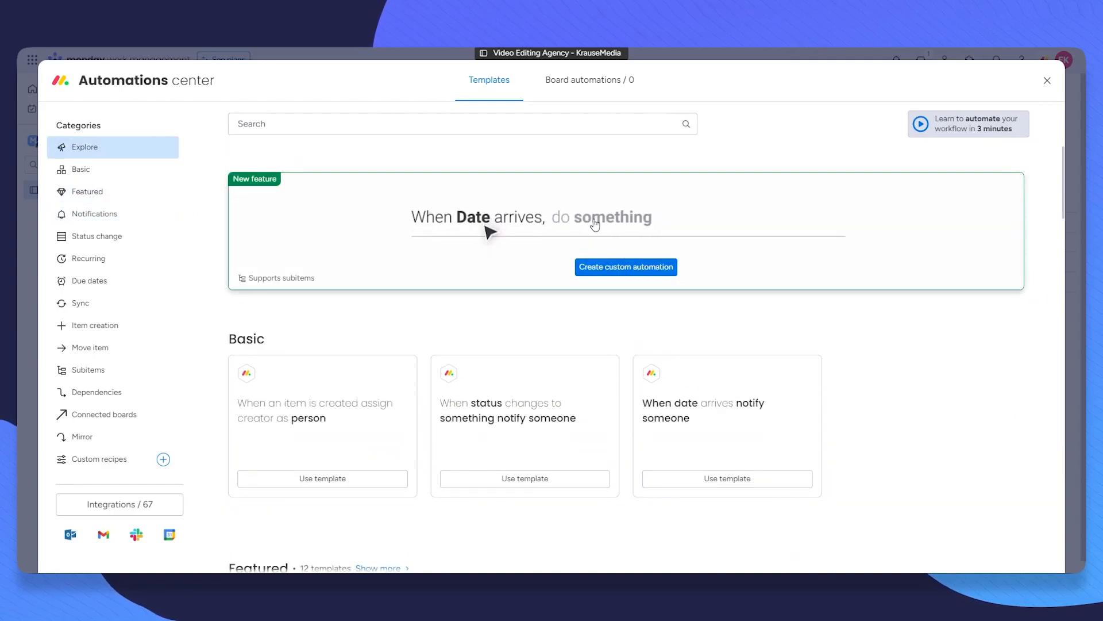
Step: Start a custom automation with 'item created' as its trigger
click(662, 270)
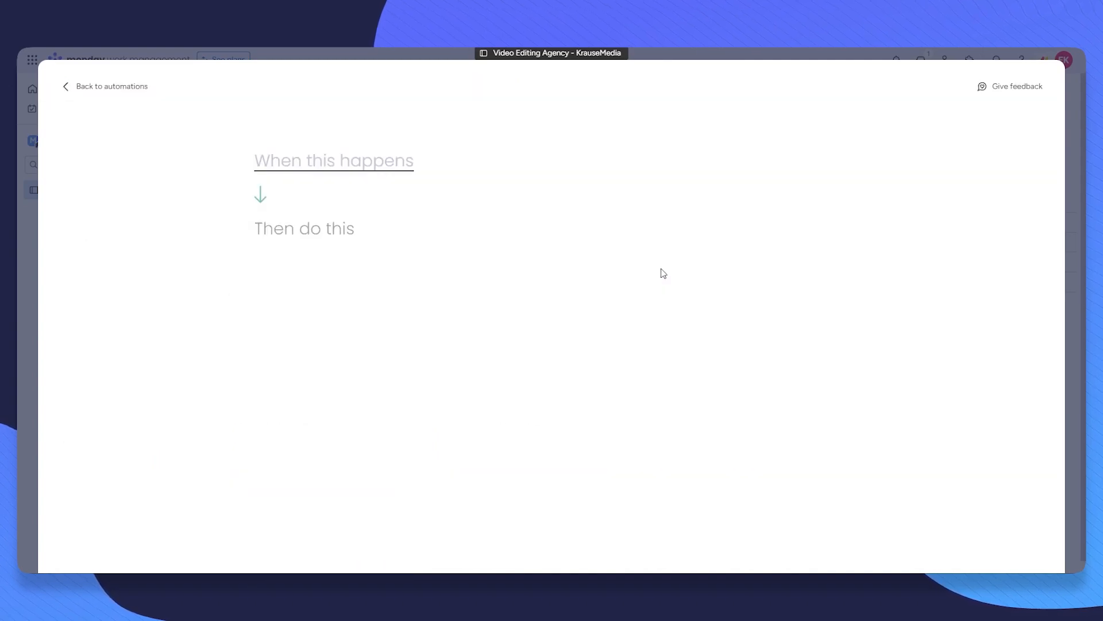
click(313, 161)
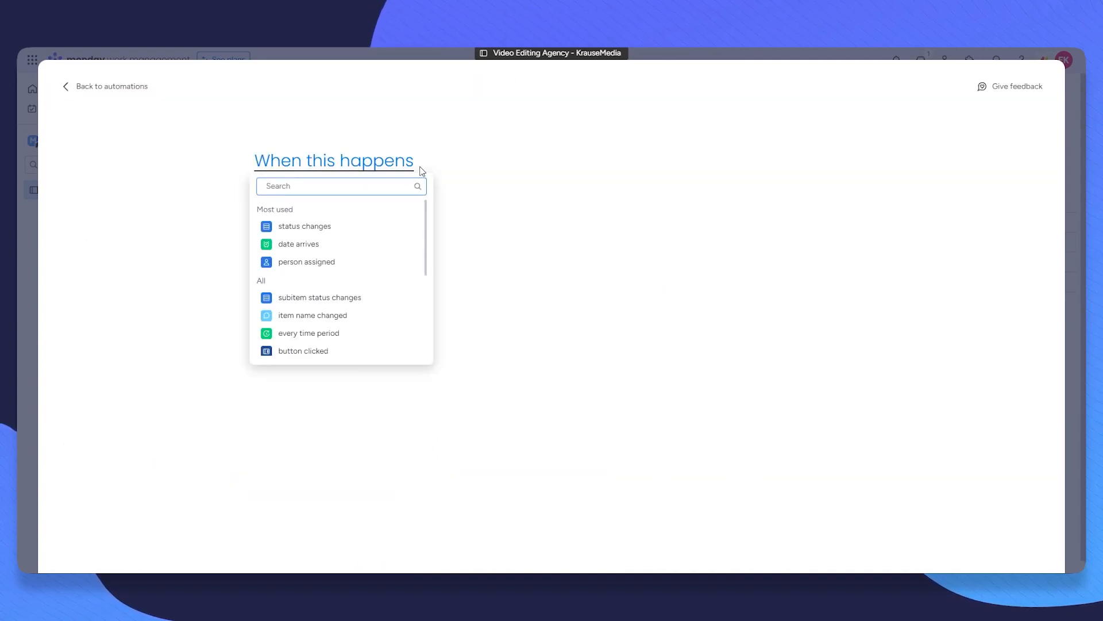
click(182, 193)
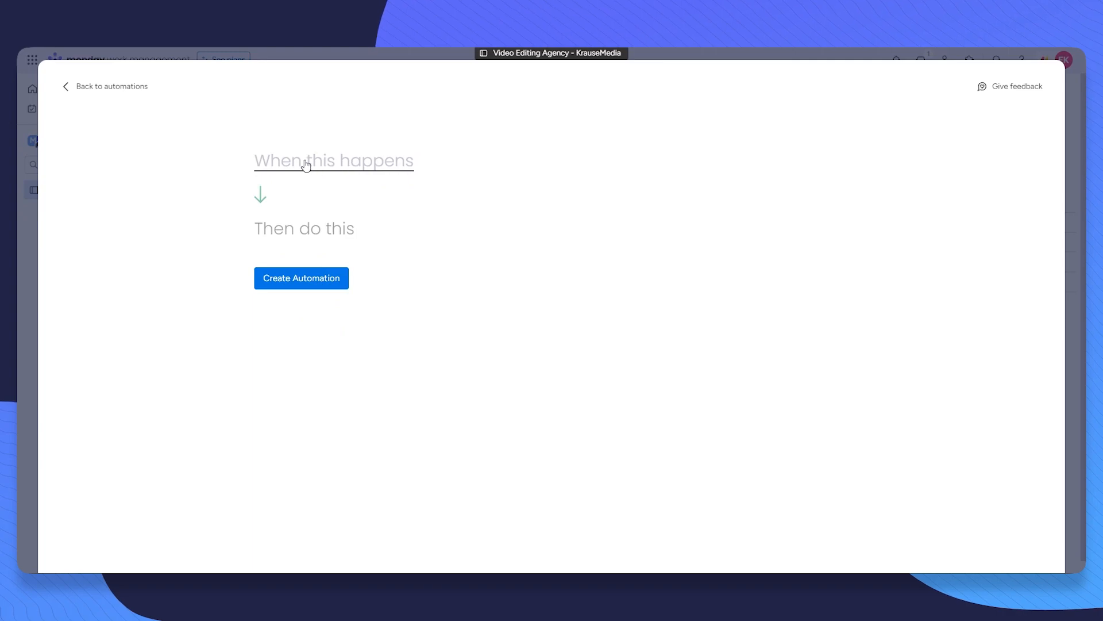
click(310, 164)
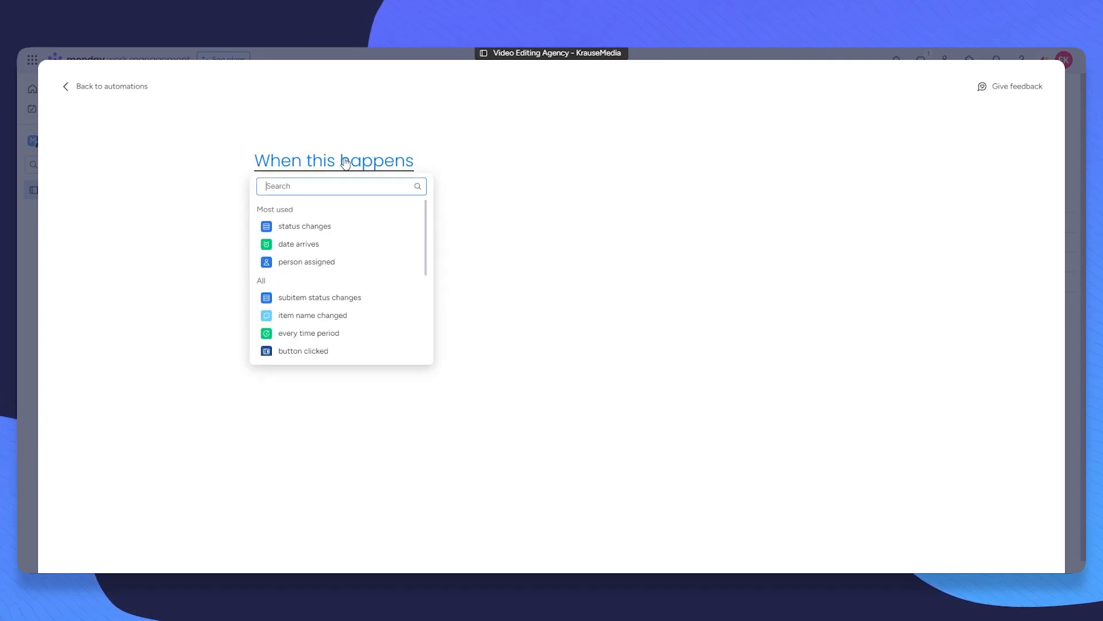
scroll(380, 262, down, 3)
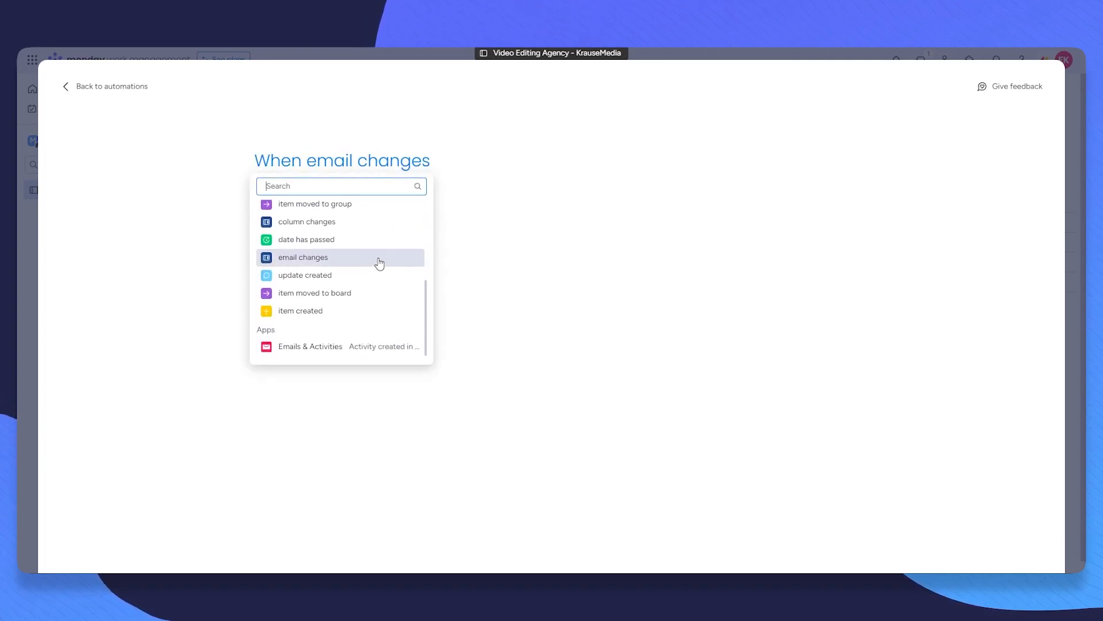
scroll(377, 262, up, 5)
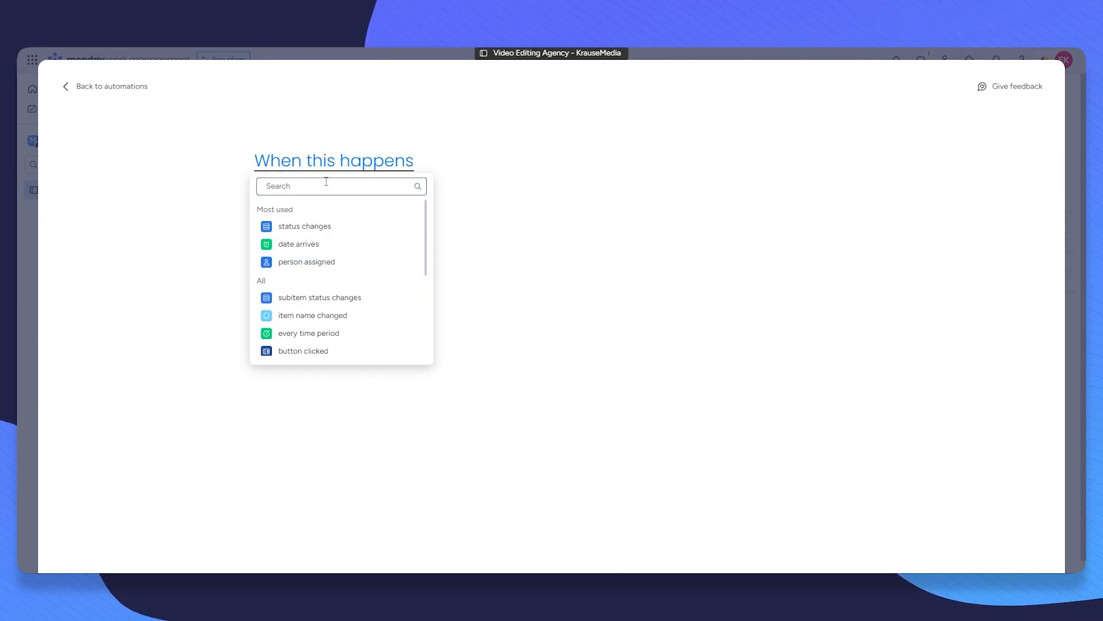
text(Task)
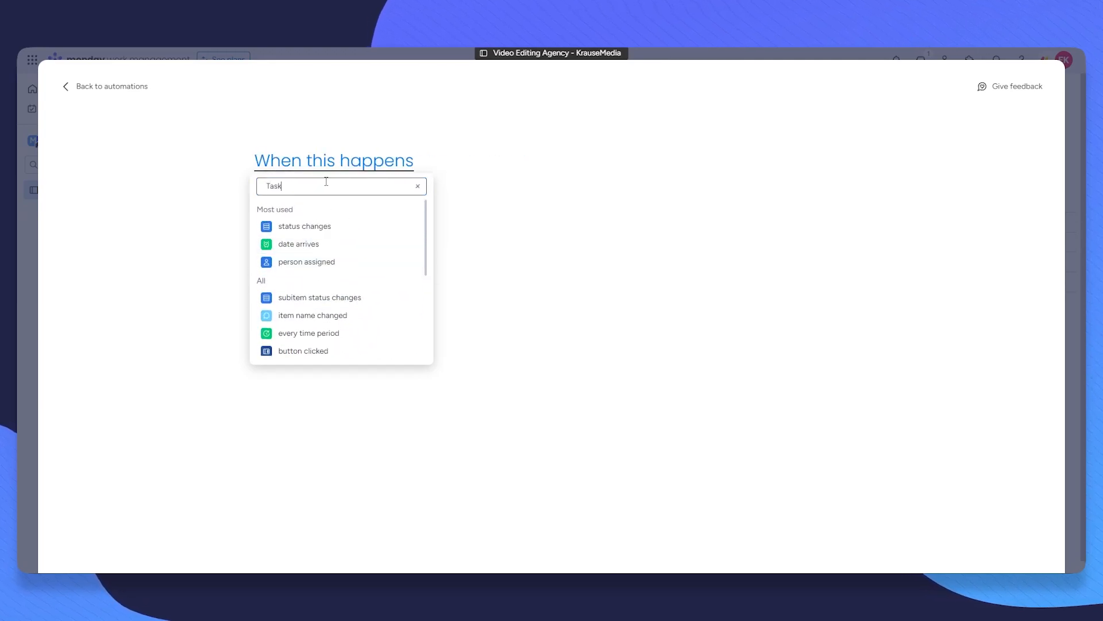
text( Created)
key(ctrl+a)
key(BackSpace)
text(Cre)
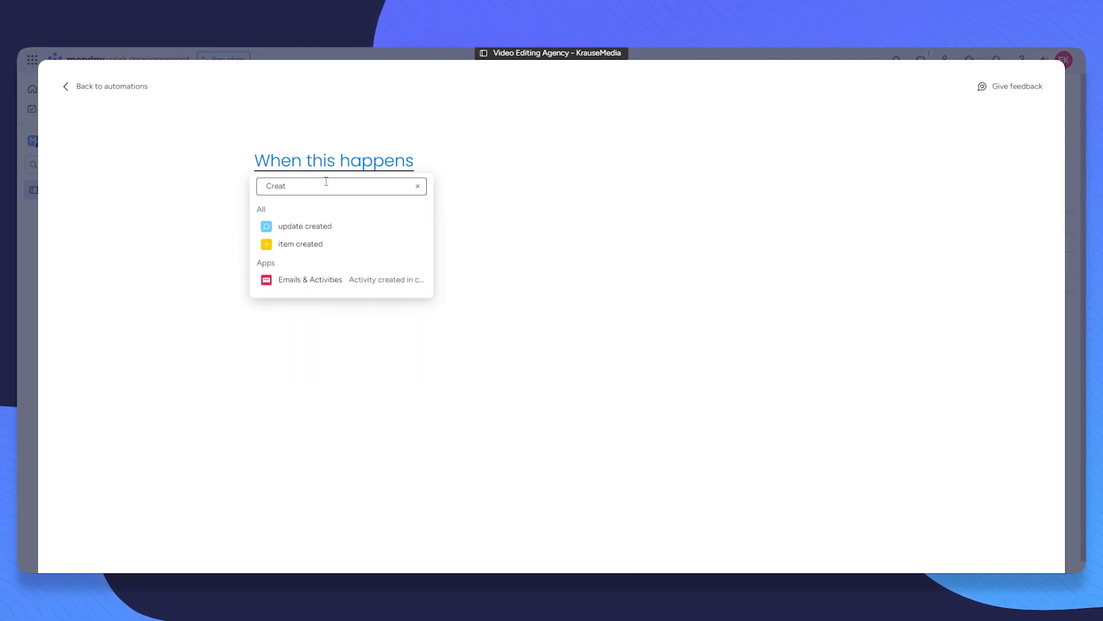
text(at)
click(339, 244)
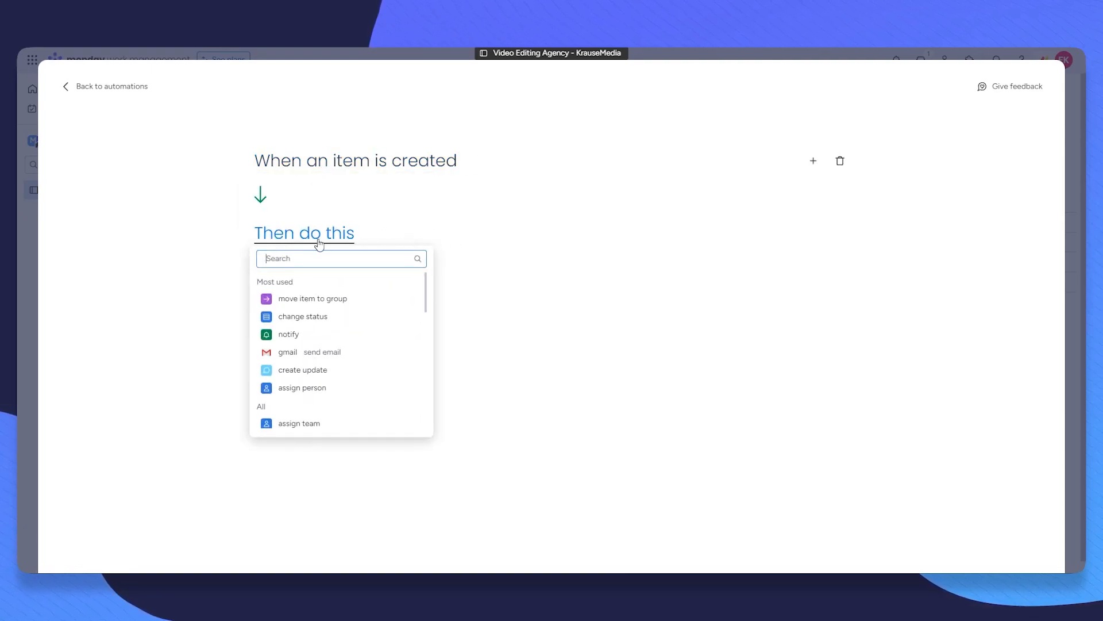
Step: Set the automation's action to Gmail's send an email
scroll(377, 320, down, 10)
scroll(387, 310, up, 10)
scroll(384, 320, up, 1)
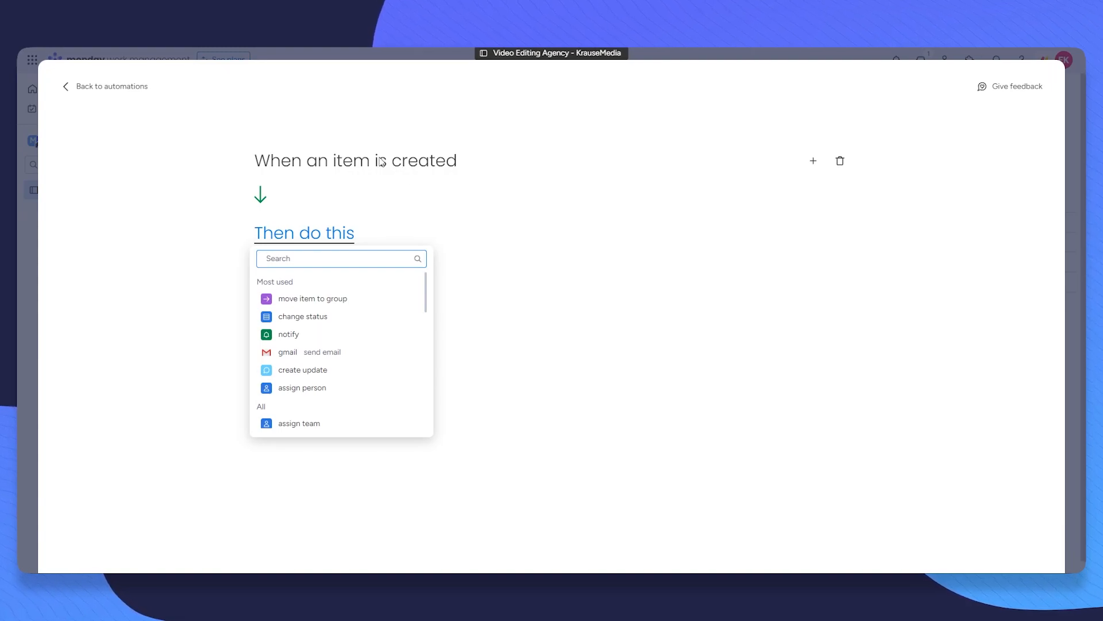
text(gmail)
key(BackSpace)
key(BackSpace)
key(BackSpace)
key(BackSpace)
key(BackSpace)
text(outlok)
key(BackSpace)
key(BackSpace)
key(BackSpace)
key(BackSpace)
key(BackSpace)
key(BackSpace)
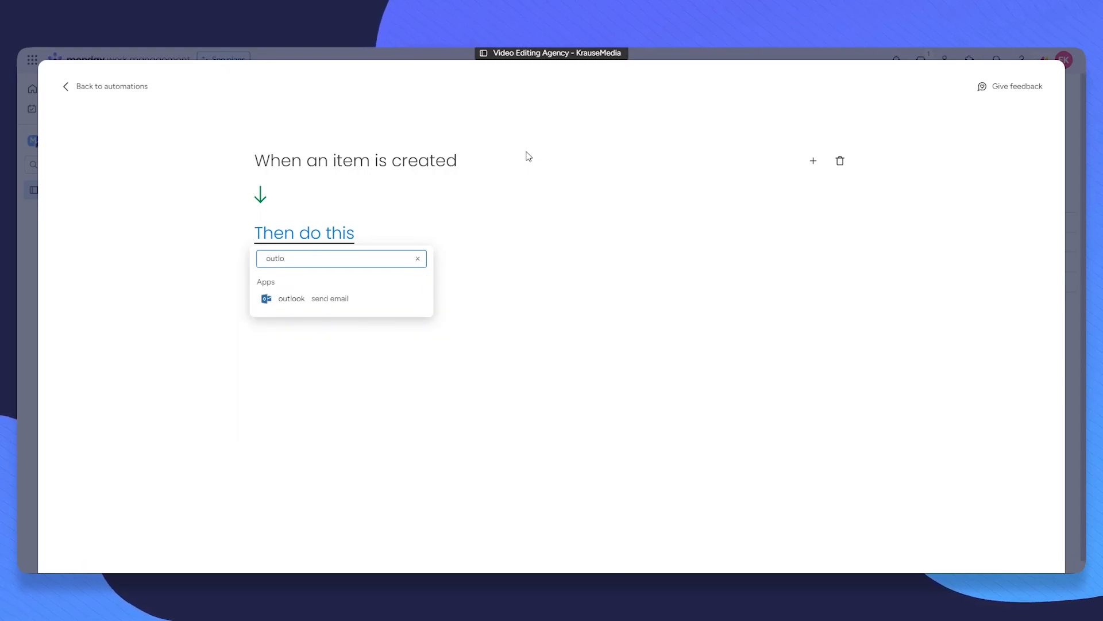
text(gmail)
click(324, 298)
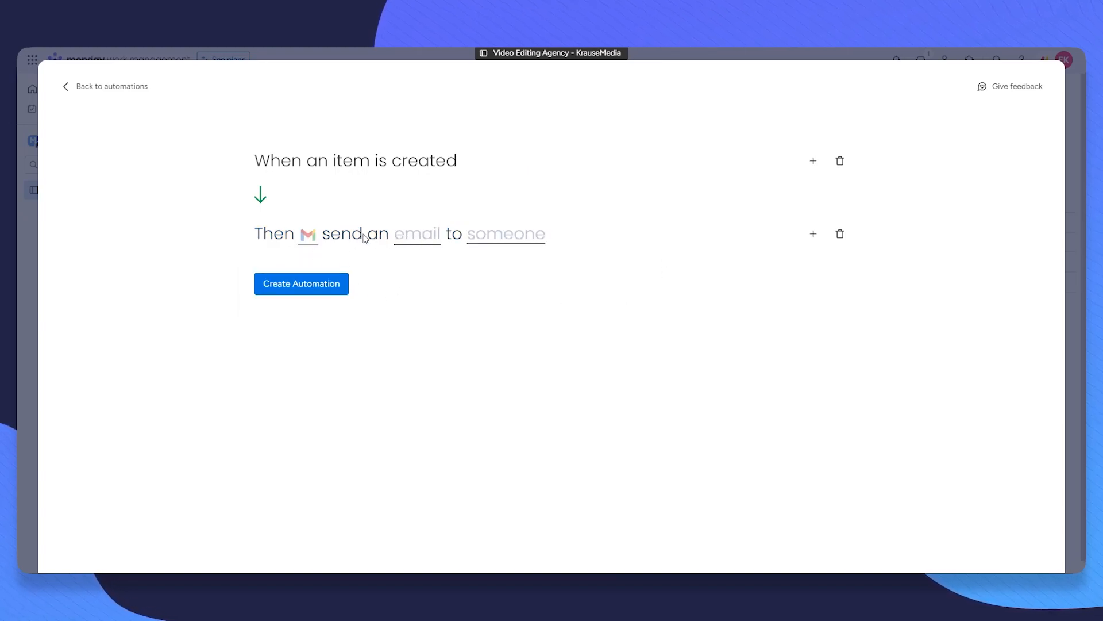
Step: Type the email subject 'Hello ____, we started' and begin the body with 'Lorem'
click(409, 234)
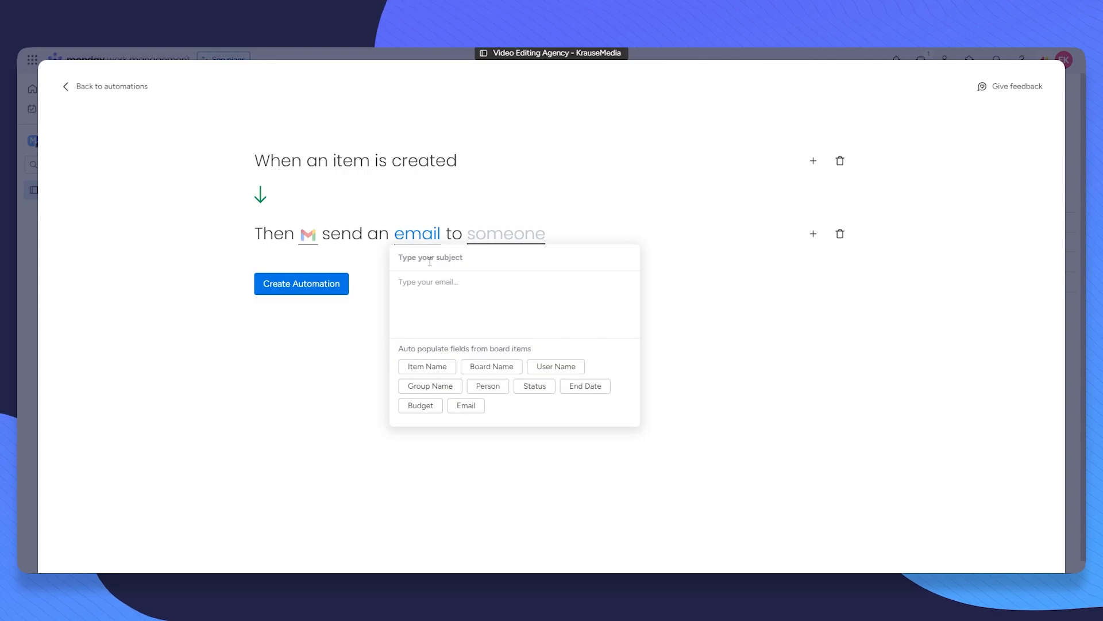
text(Hello)
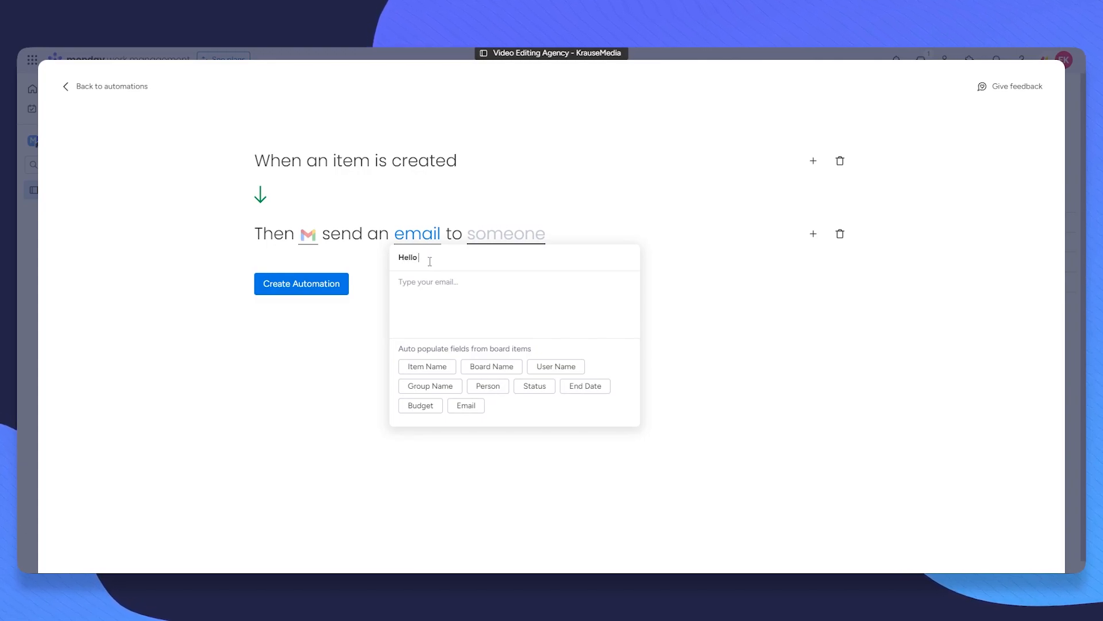
text( ____, )
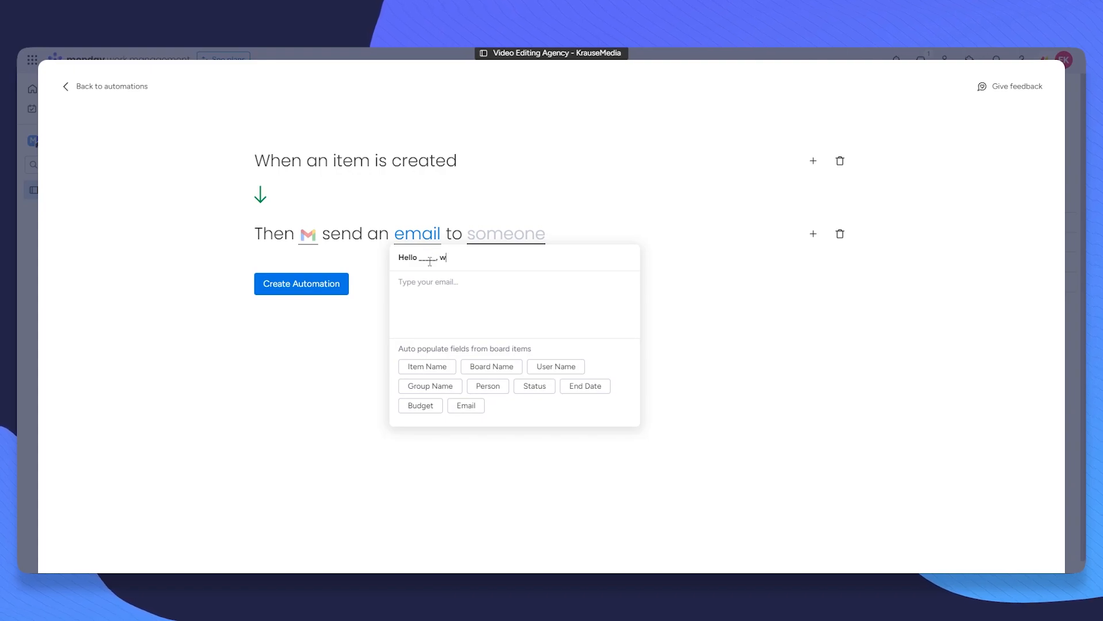
text(we started with our Project.)
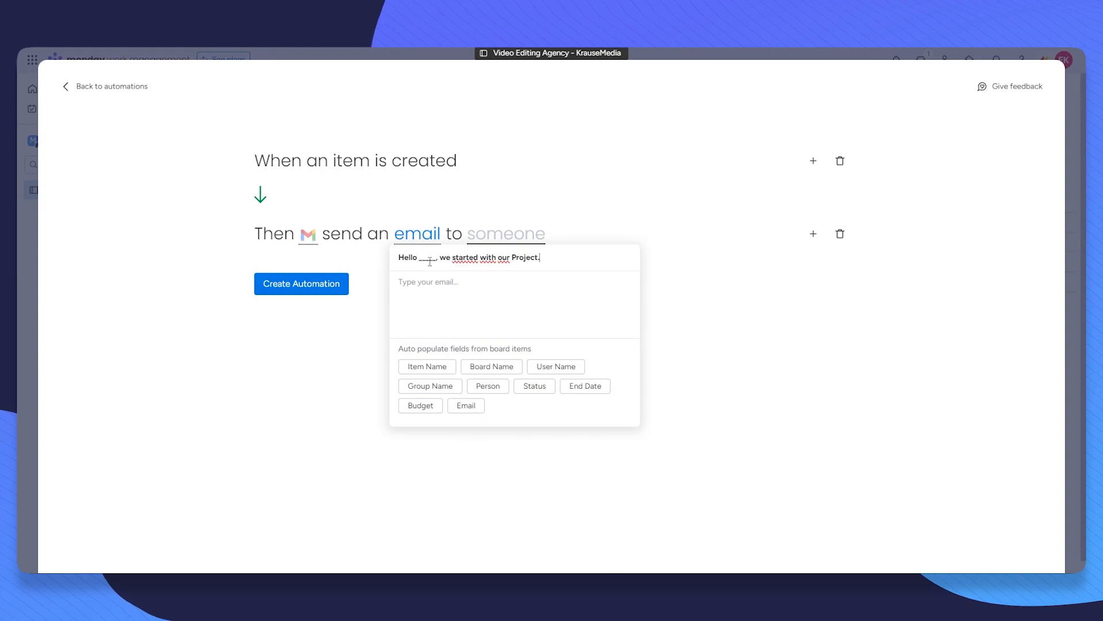
click(414, 311)
text(Lorem Ipsum)
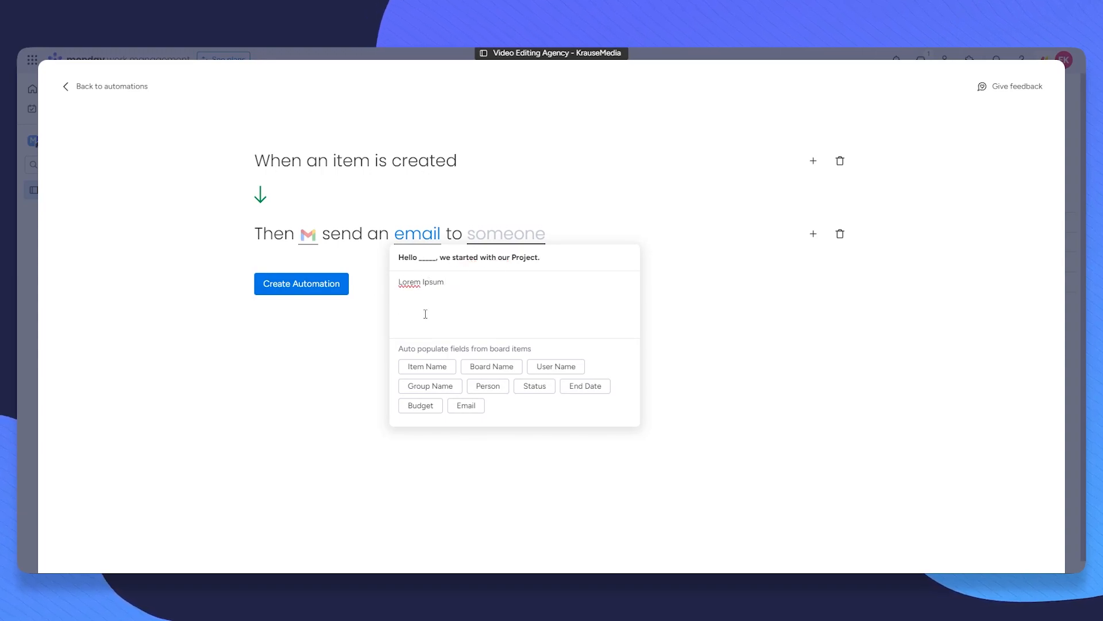
Step: Replace the blank in the subject with the User Name field and remove the leftover placeholder
click(390, 294)
click(426, 238)
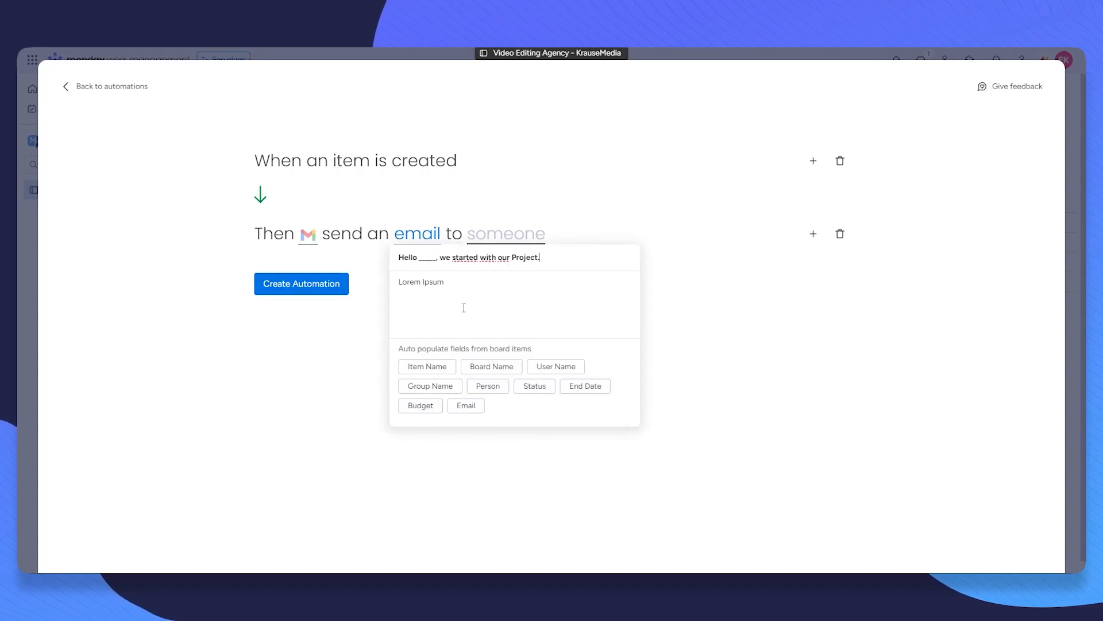
click(480, 301)
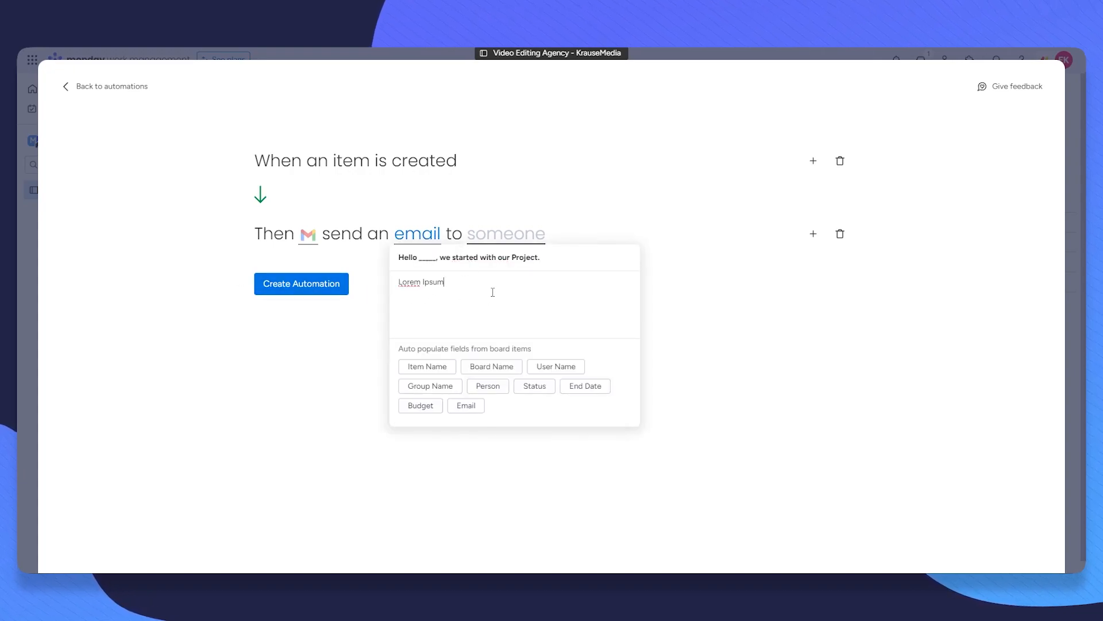
double_click(428, 256)
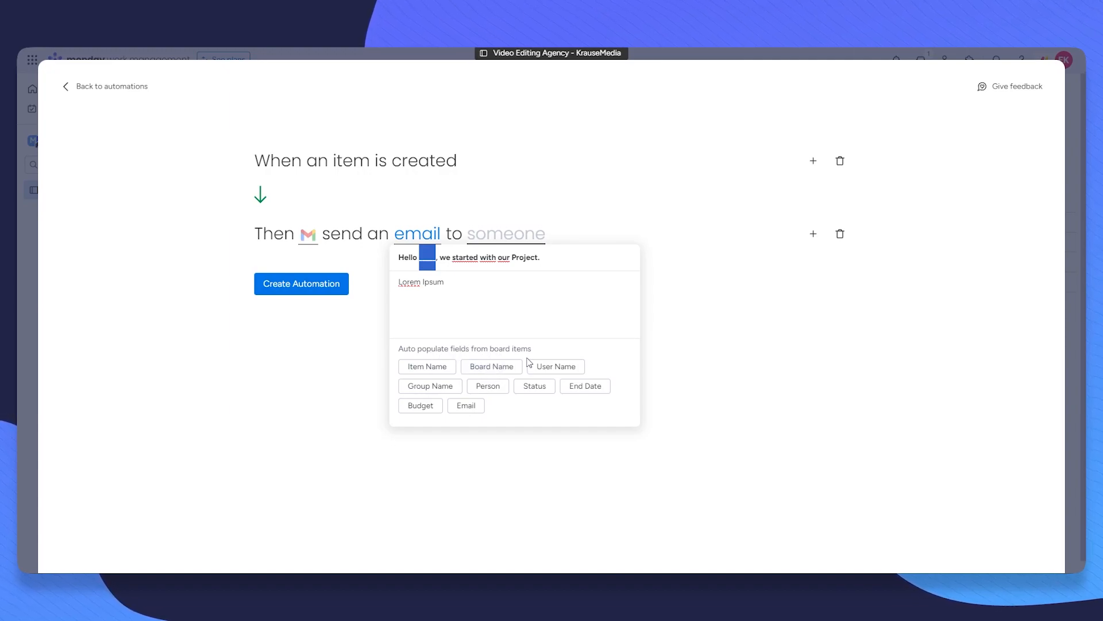
click(555, 366)
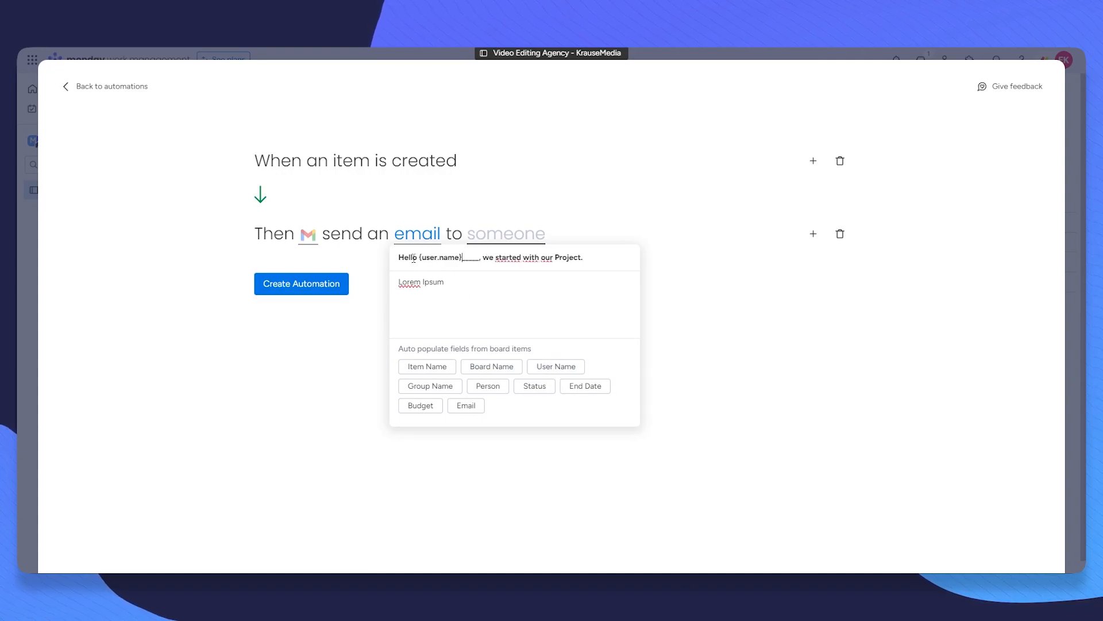
drag(480, 258, 461, 262)
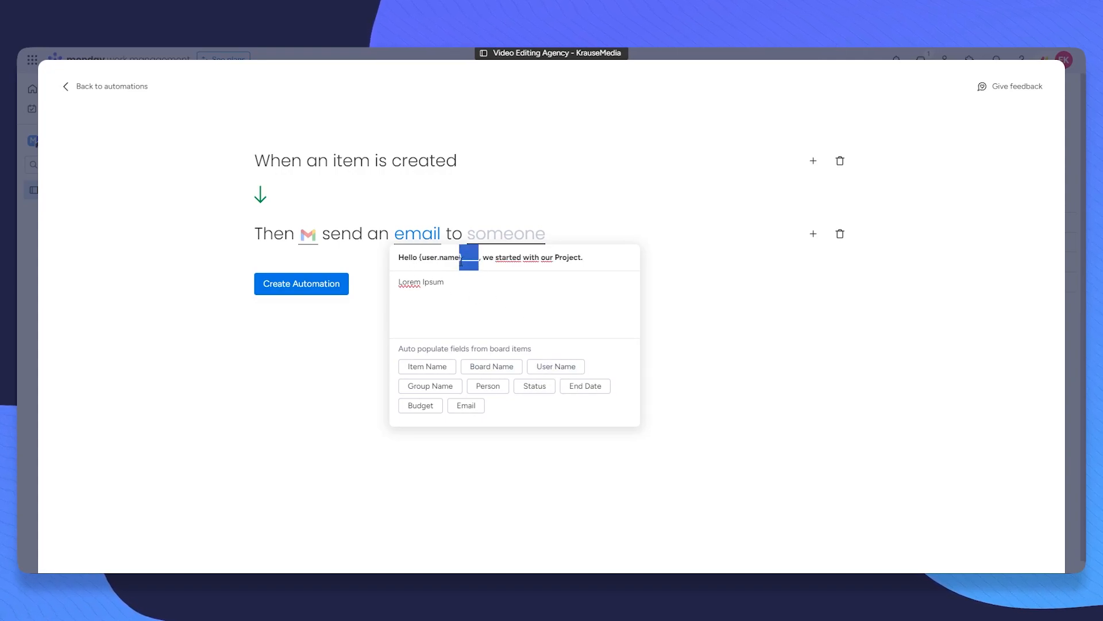
key(BackSpace)
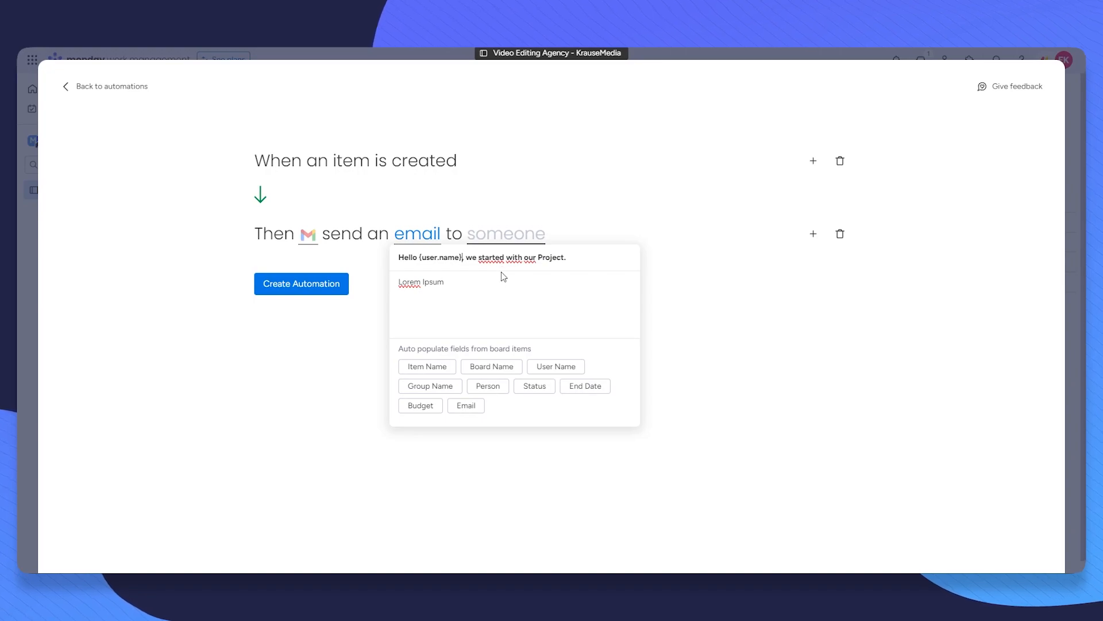
Step: Write the body line 'Our B…' and insert the Budget field to state the project budget
click(498, 297)
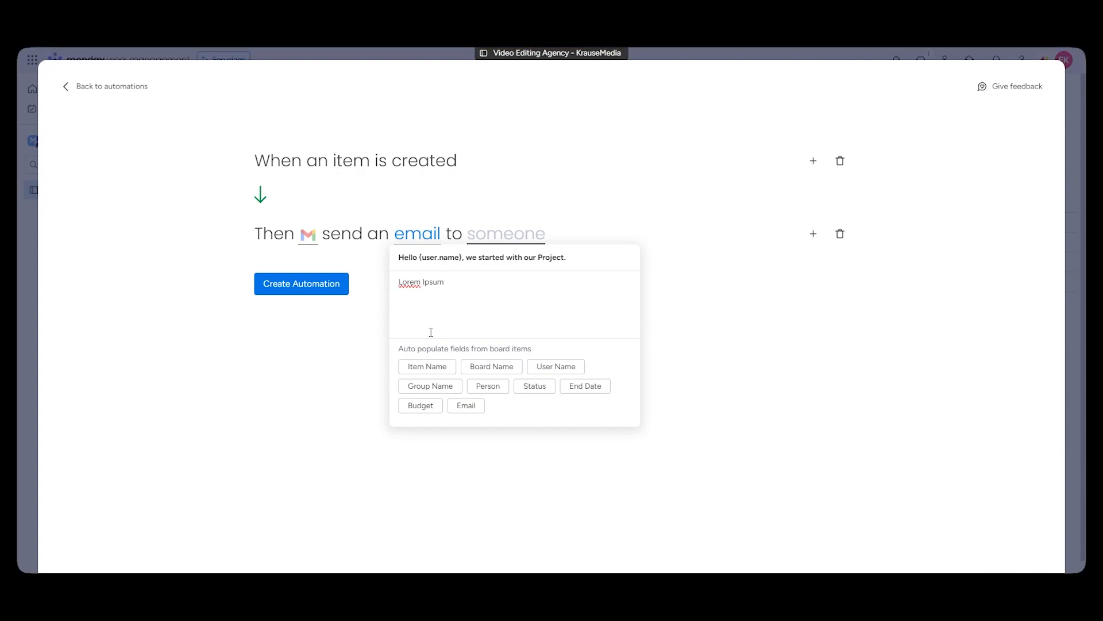
text(Our B)
click(434, 408)
drag(533, 296, 475, 295)
click(580, 307)
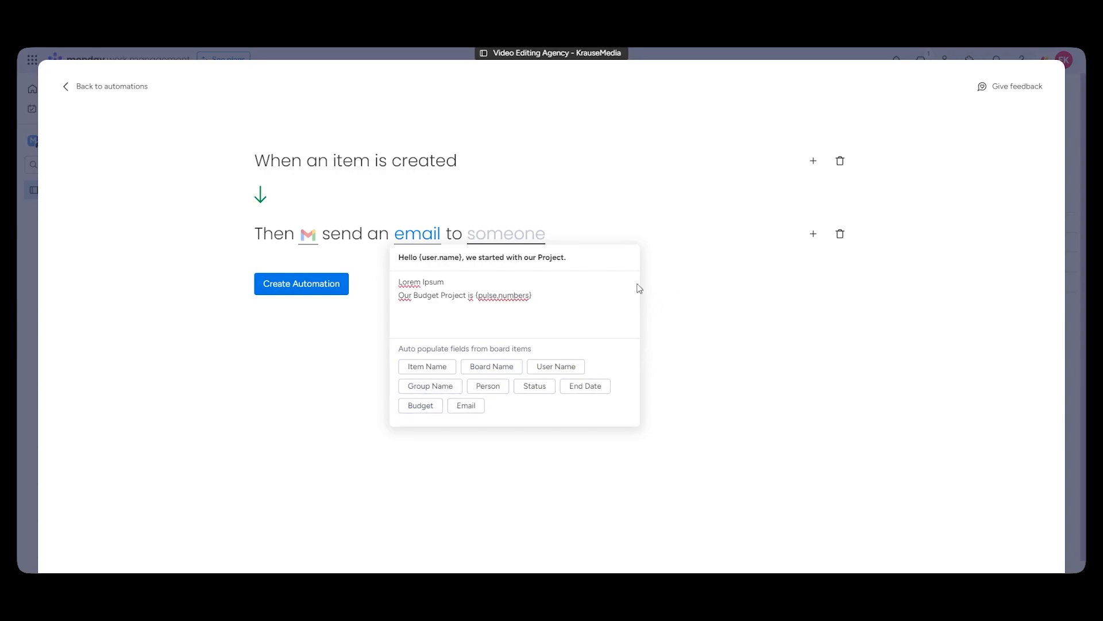
click(504, 236)
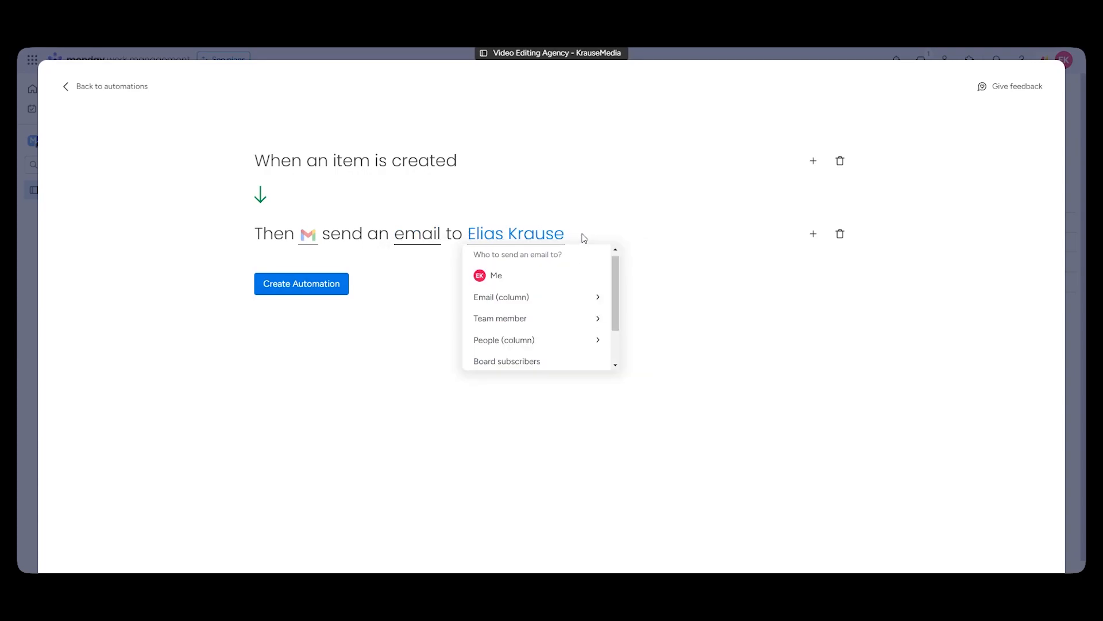
Step: Send the email to the board's Email column and attempt to create the automation
click(512, 296)
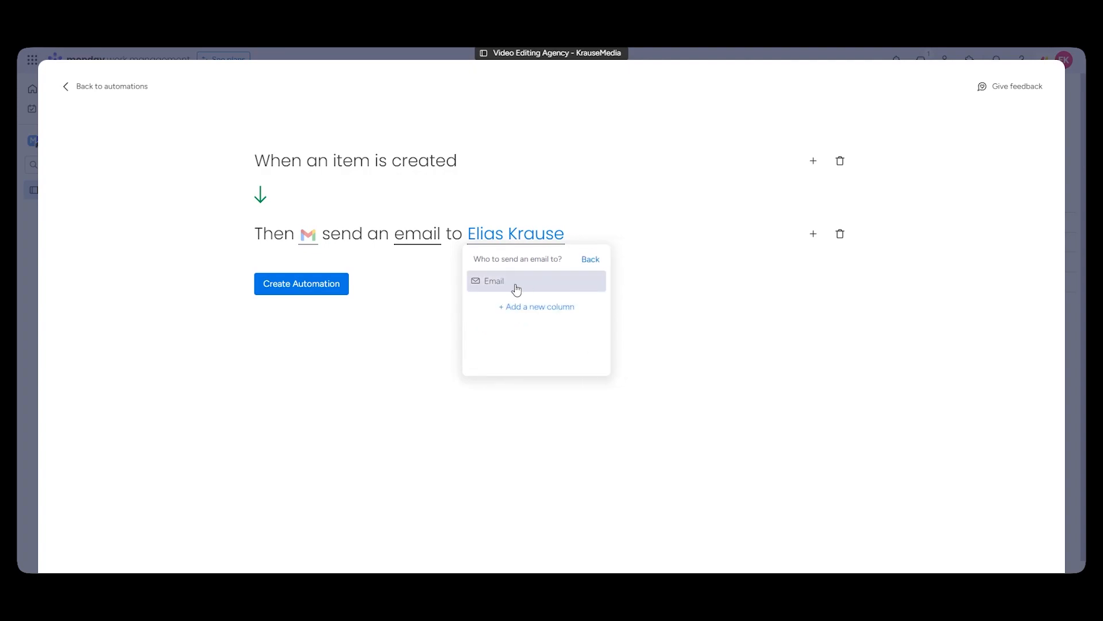
click(515, 290)
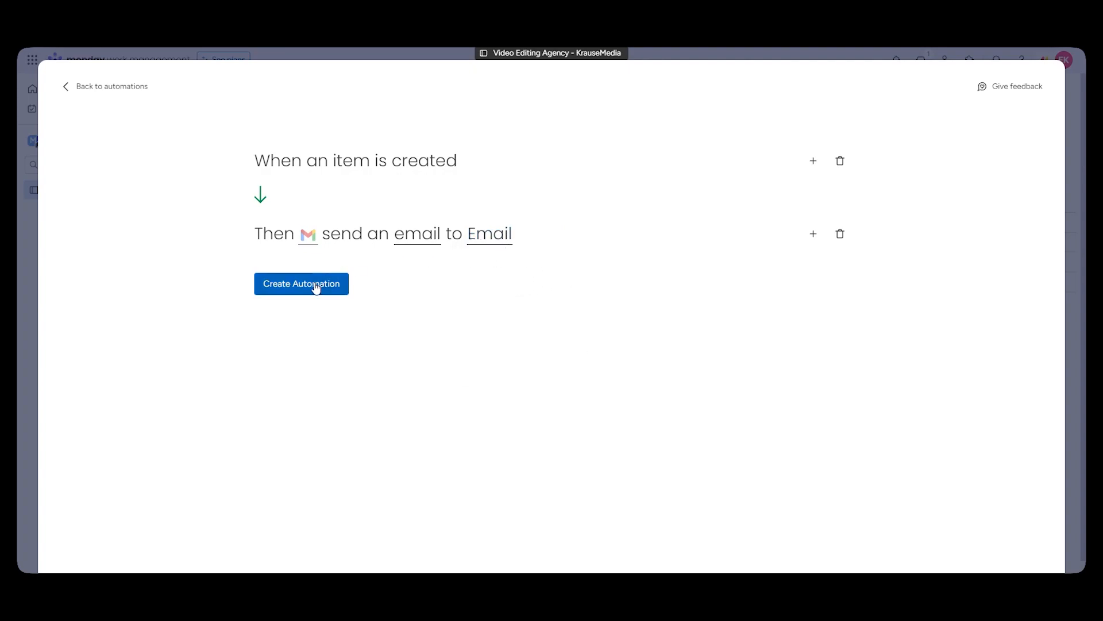
click(308, 235)
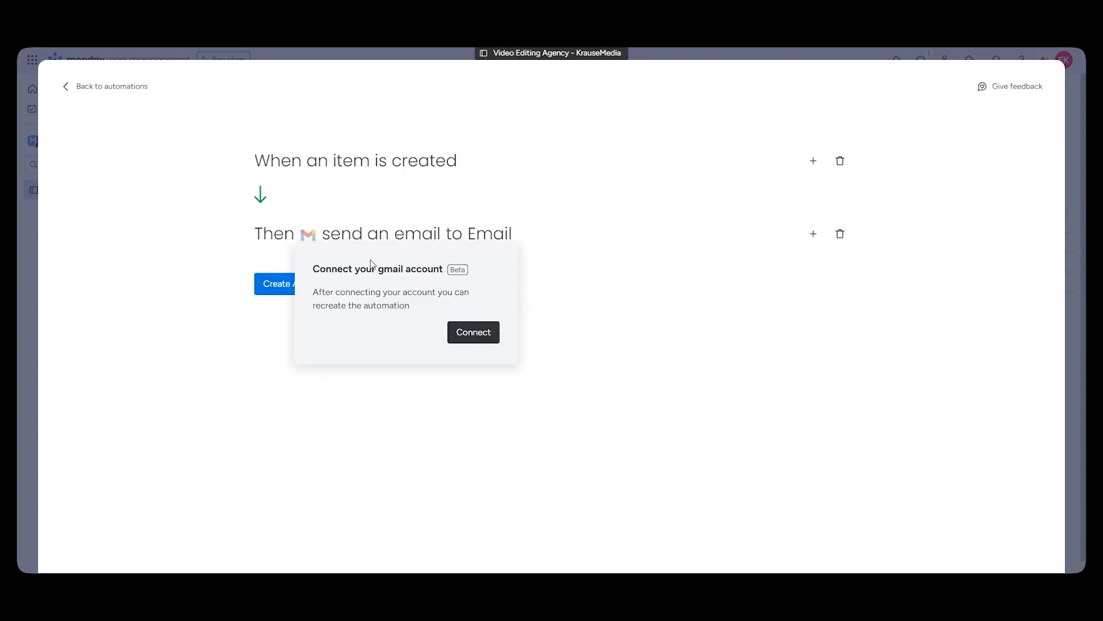
Step: Dismiss the Gmail connection prompt, return to the board, and open the update feed
click(584, 219)
click(136, 85)
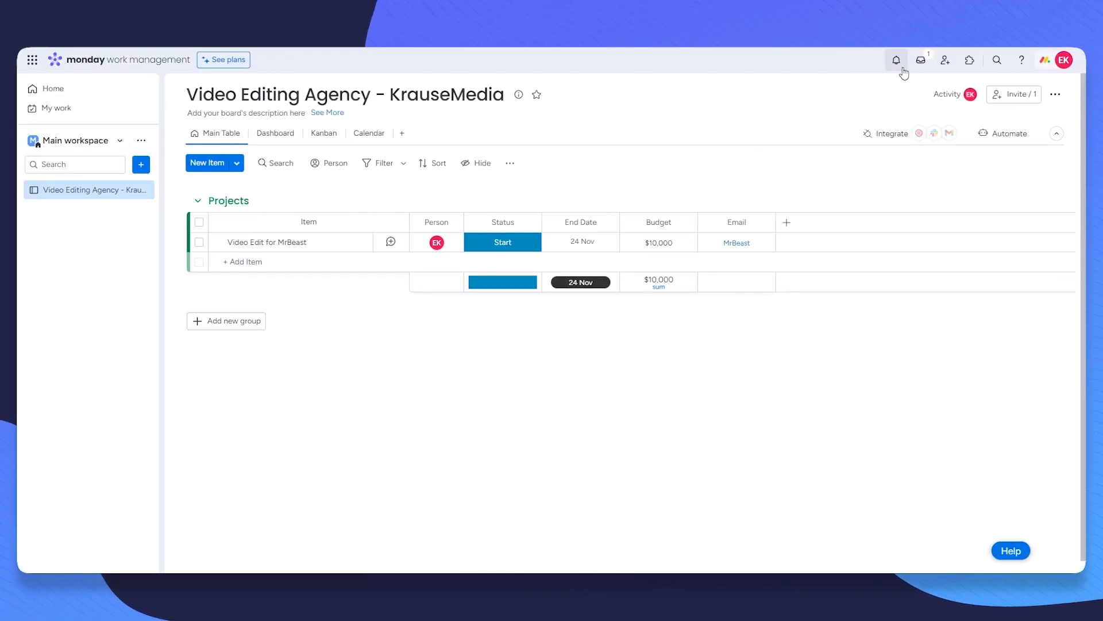
click(920, 60)
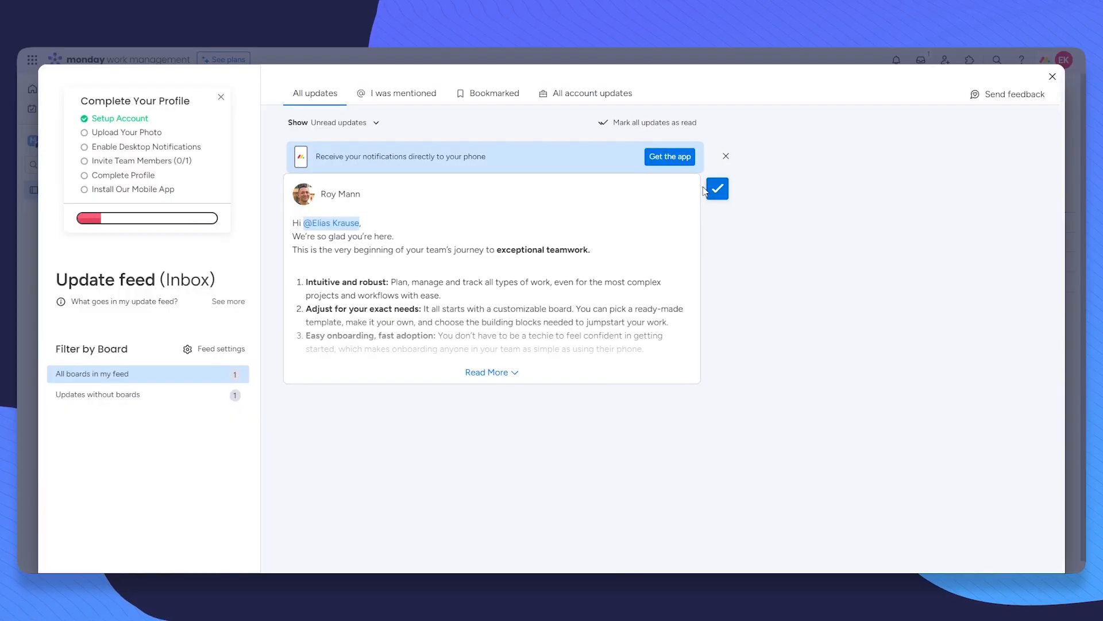
click(709, 177)
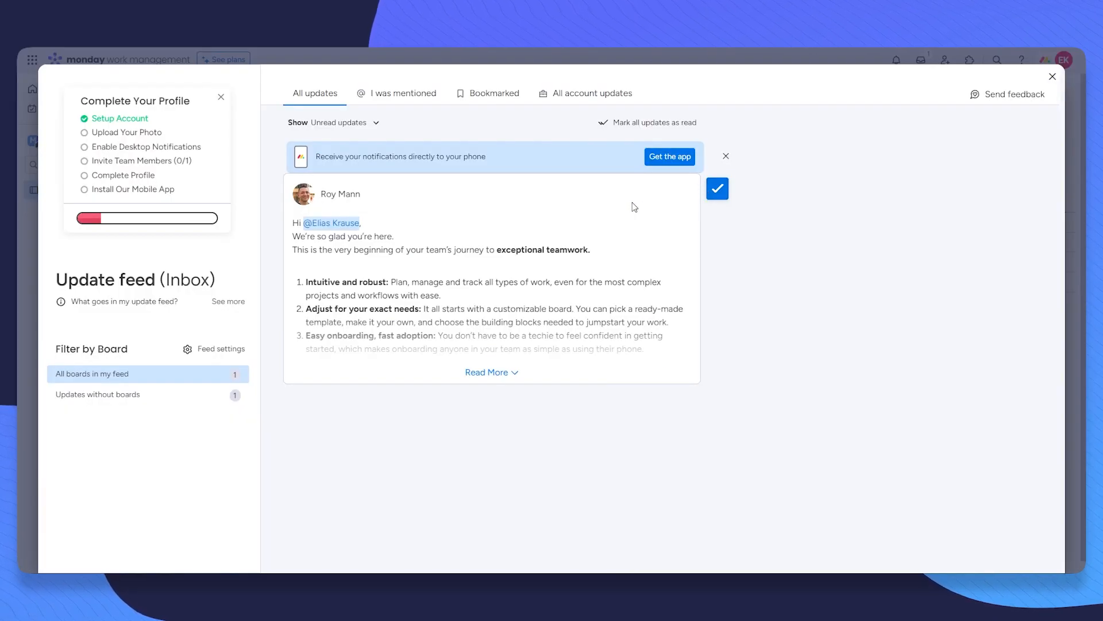
Step: Browse the Mentioned, Bookmarks and All updates tabs, then close the feed back to the board
click(368, 93)
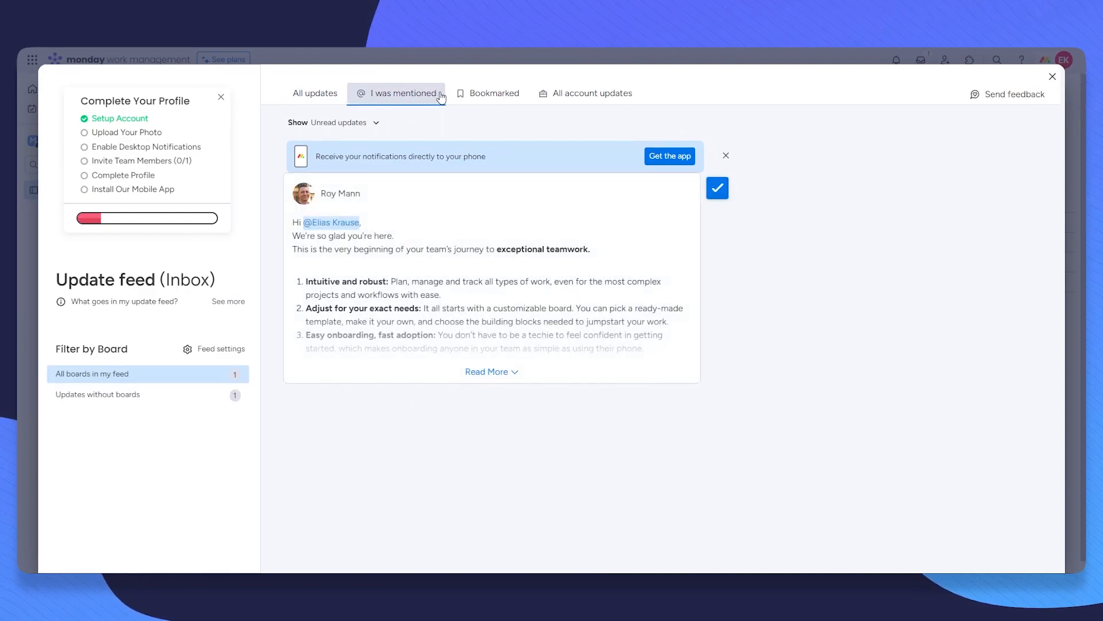
click(493, 98)
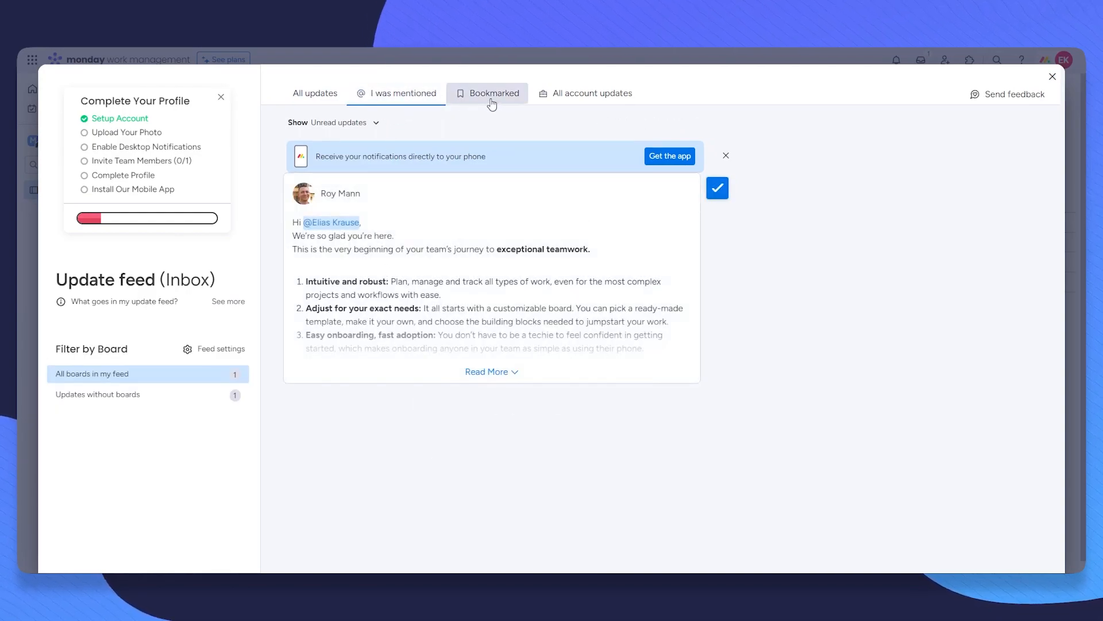
click(584, 101)
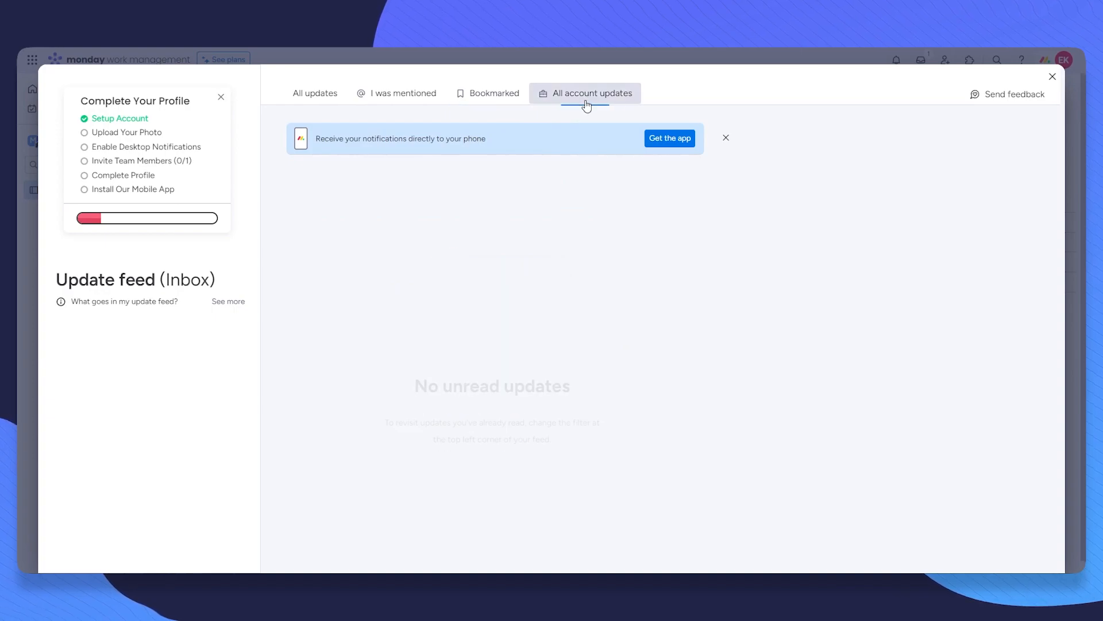
click(326, 101)
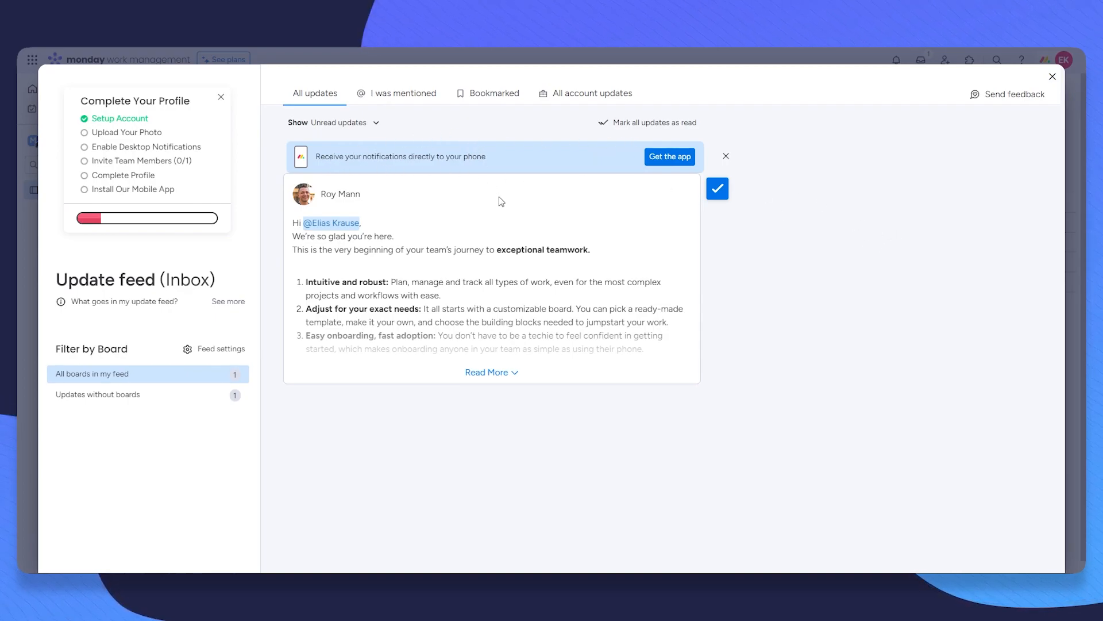
click(1052, 76)
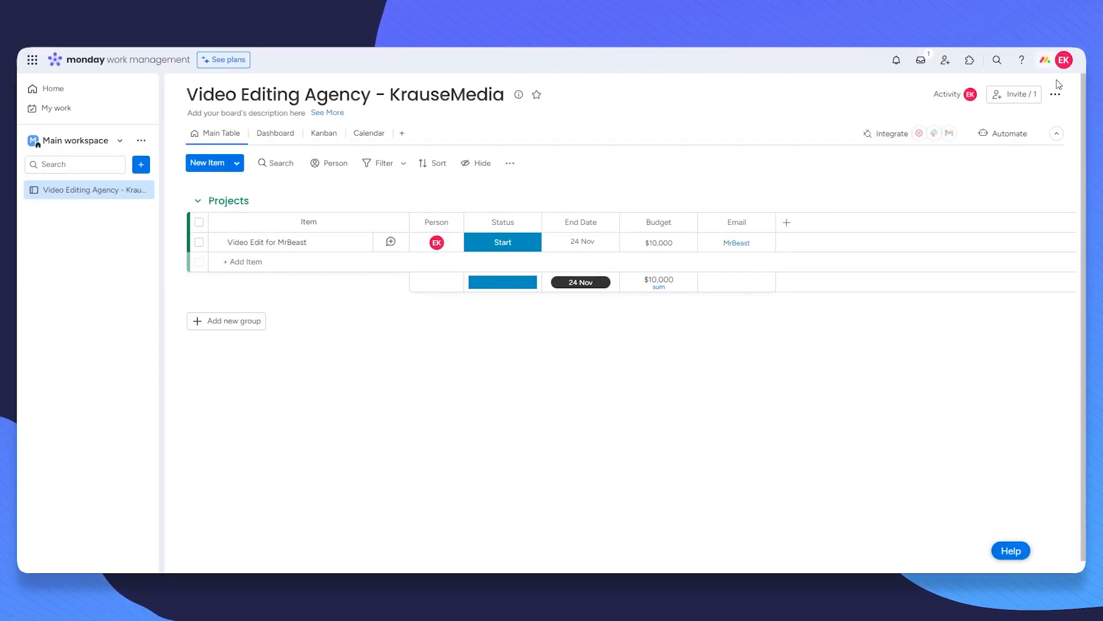